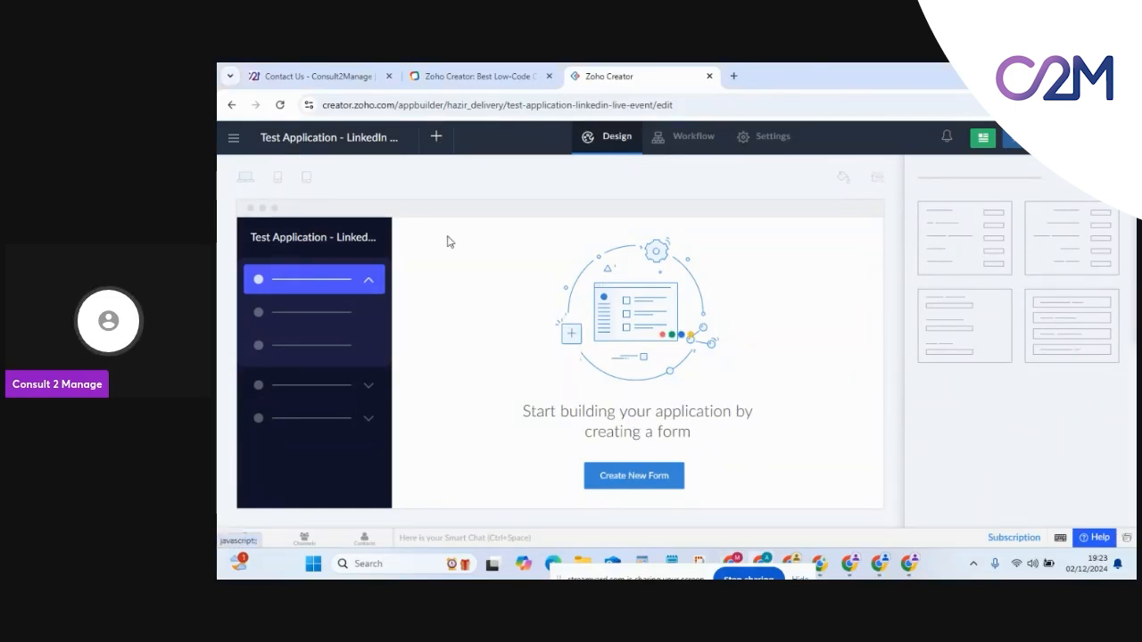
# Step: Create a new form from scratch named Test Drive
pyautogui.click(438, 145)
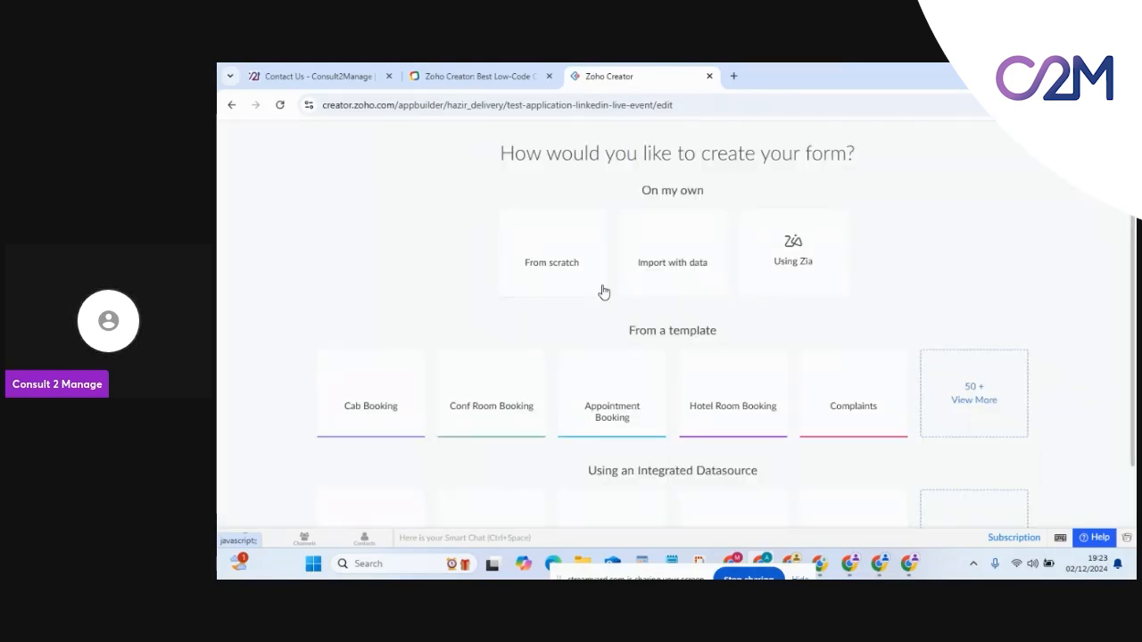
pyautogui.scroll(-2, 862, 335)
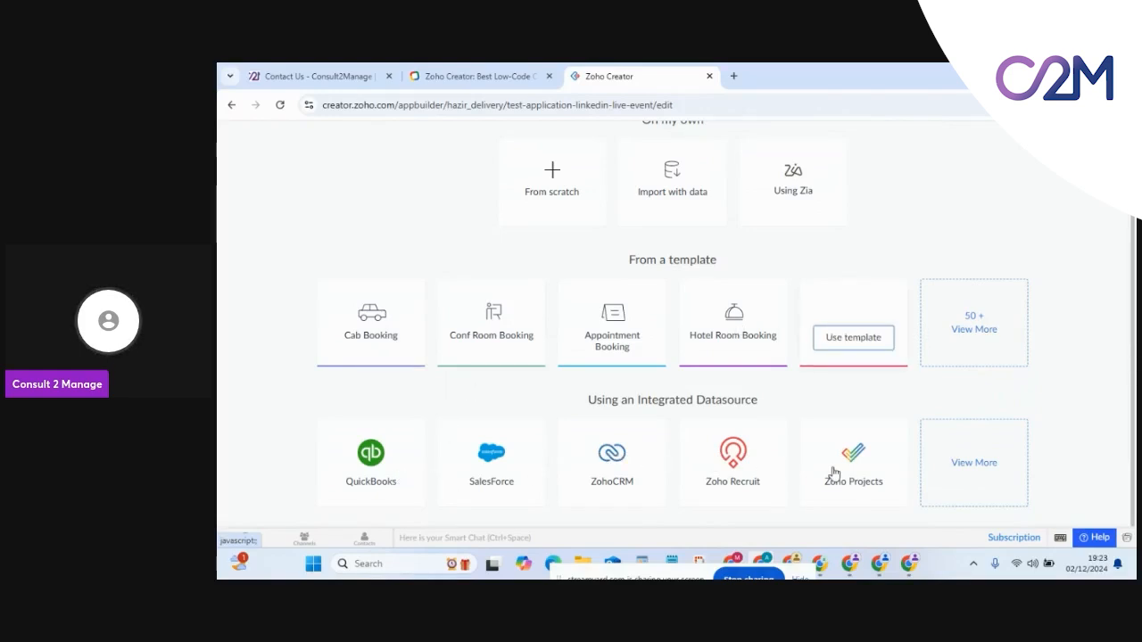
pyautogui.scroll(2, 943, 375)
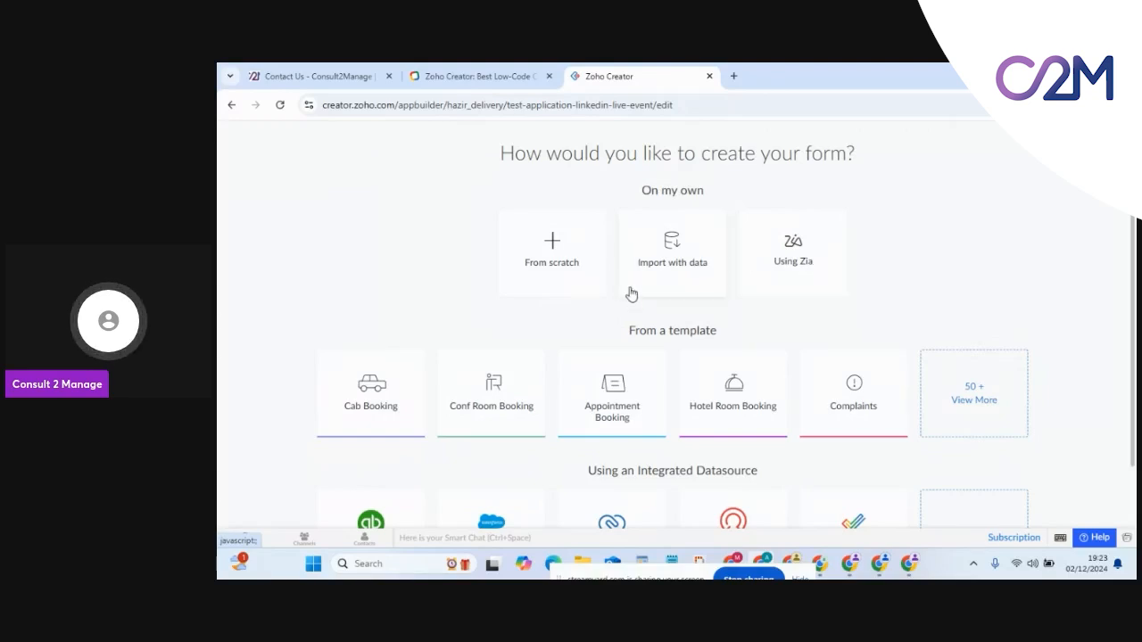
pyautogui.click(568, 251)
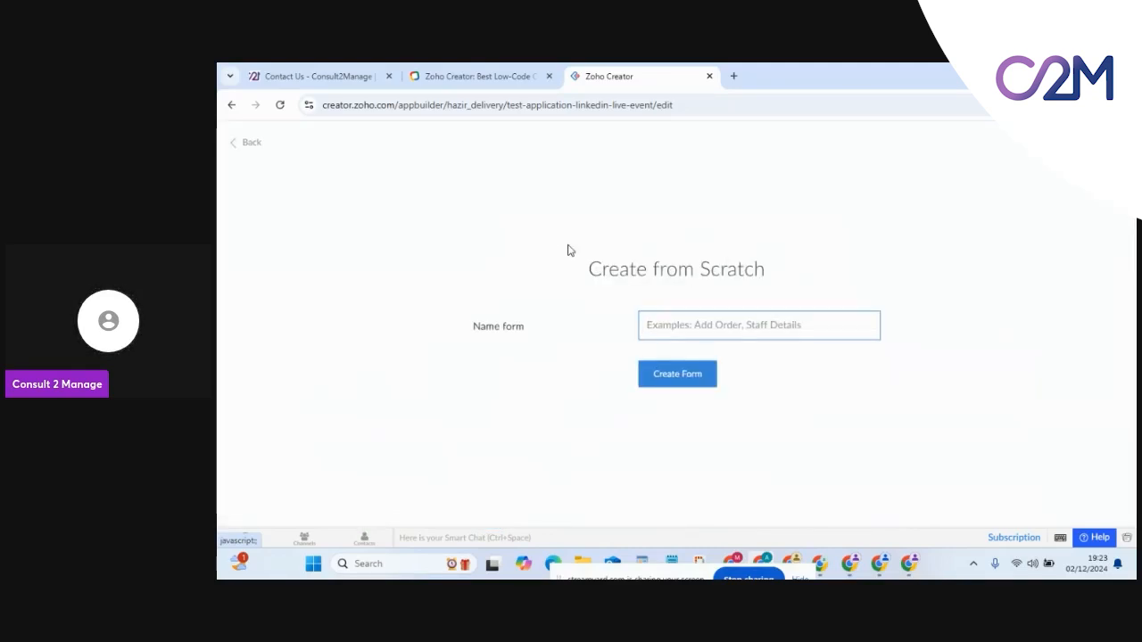
pyautogui.click(667, 324)
pyautogui.write('Test')
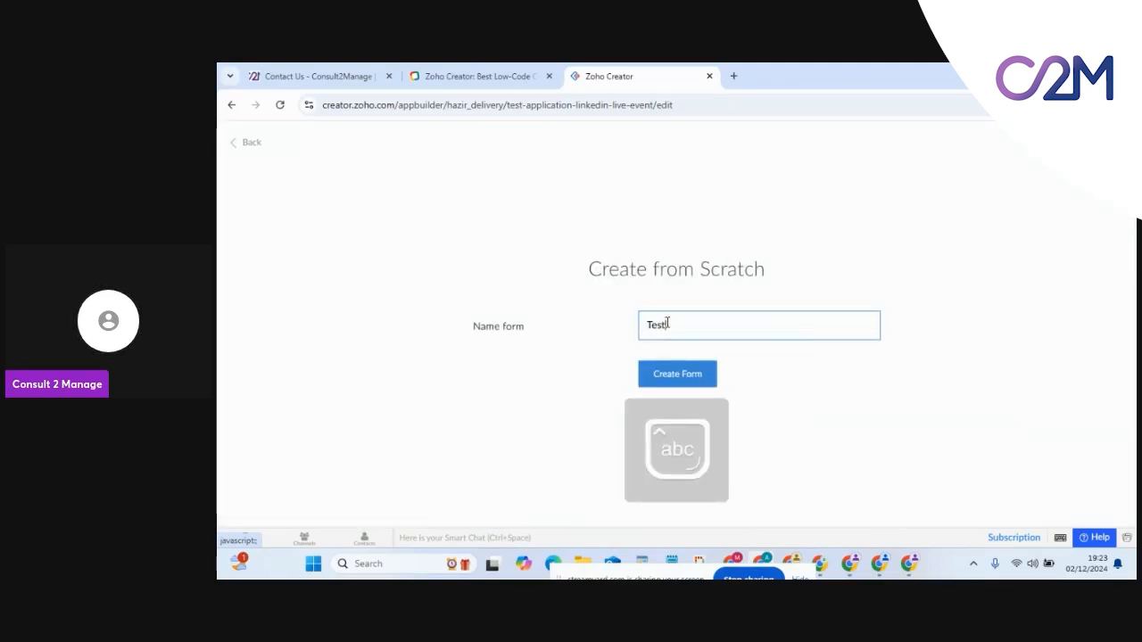
pyautogui.write(' Drive')
pyautogui.click(672, 377)
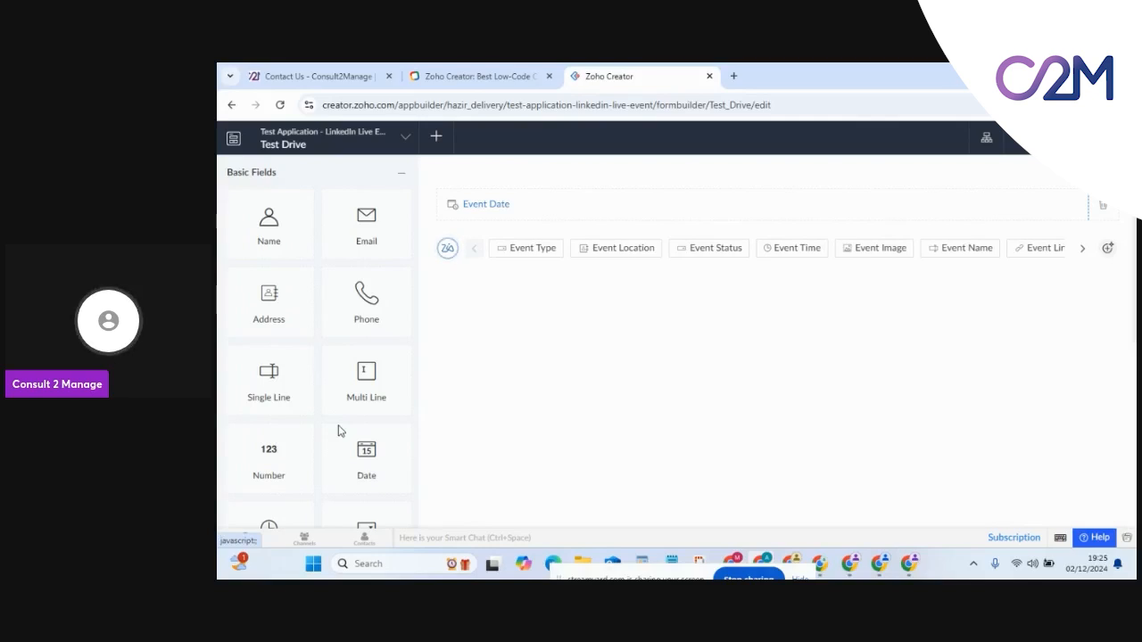
# Step: Examine the basic, advanced, special and AI field types available for the Test Drive form
pyautogui.scroll(-5, 327, 389)
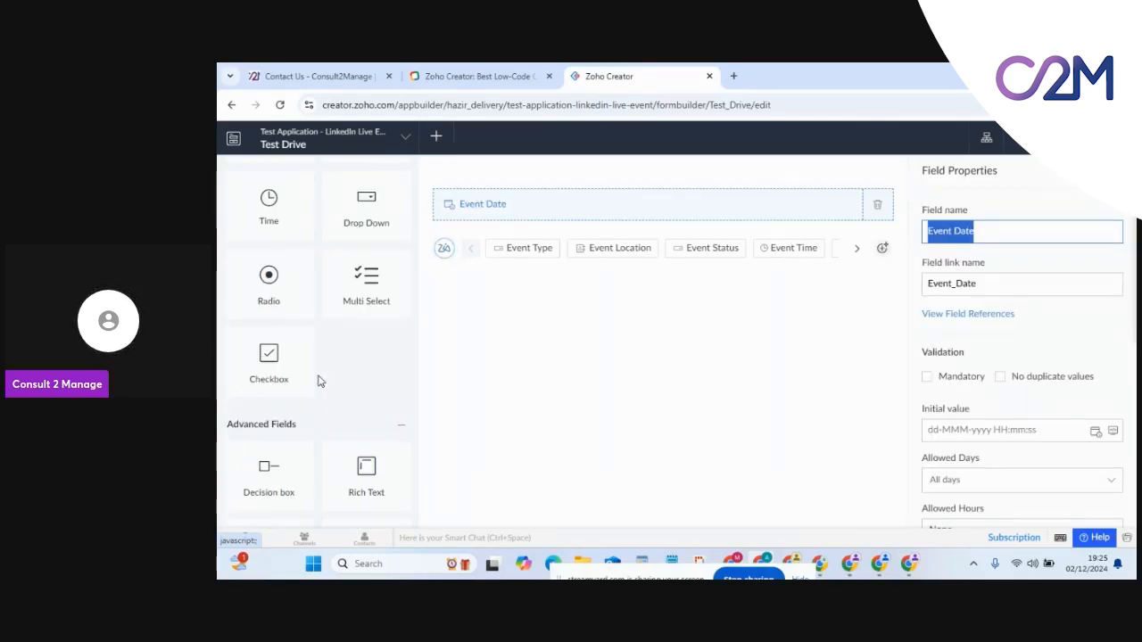
pyautogui.scroll(-4, 319, 381)
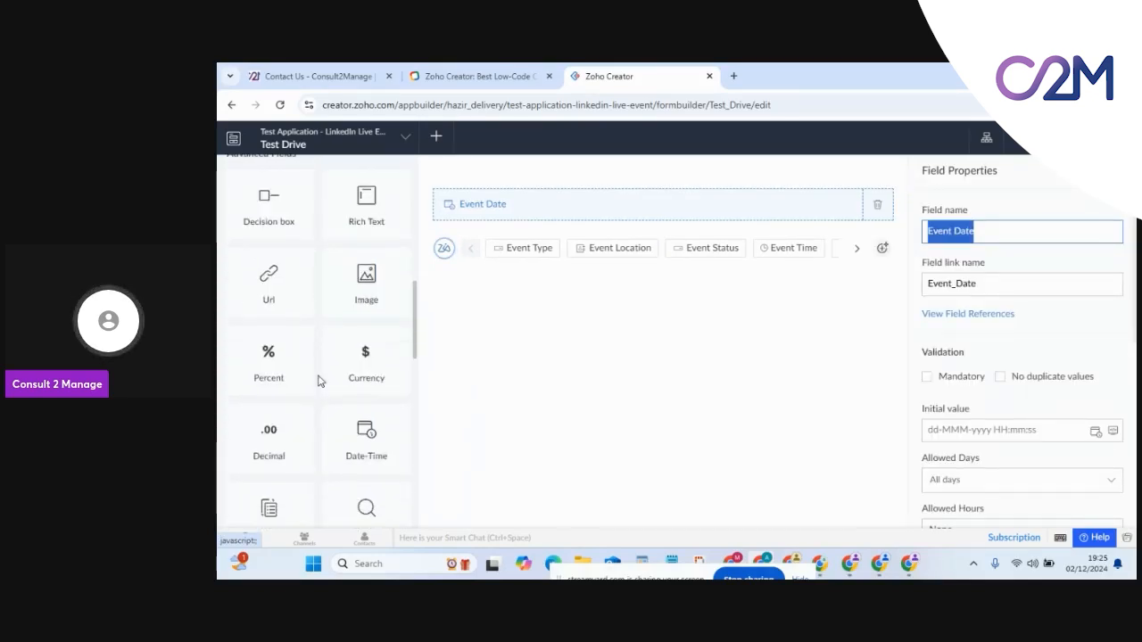
pyautogui.scroll(-4, 319, 381)
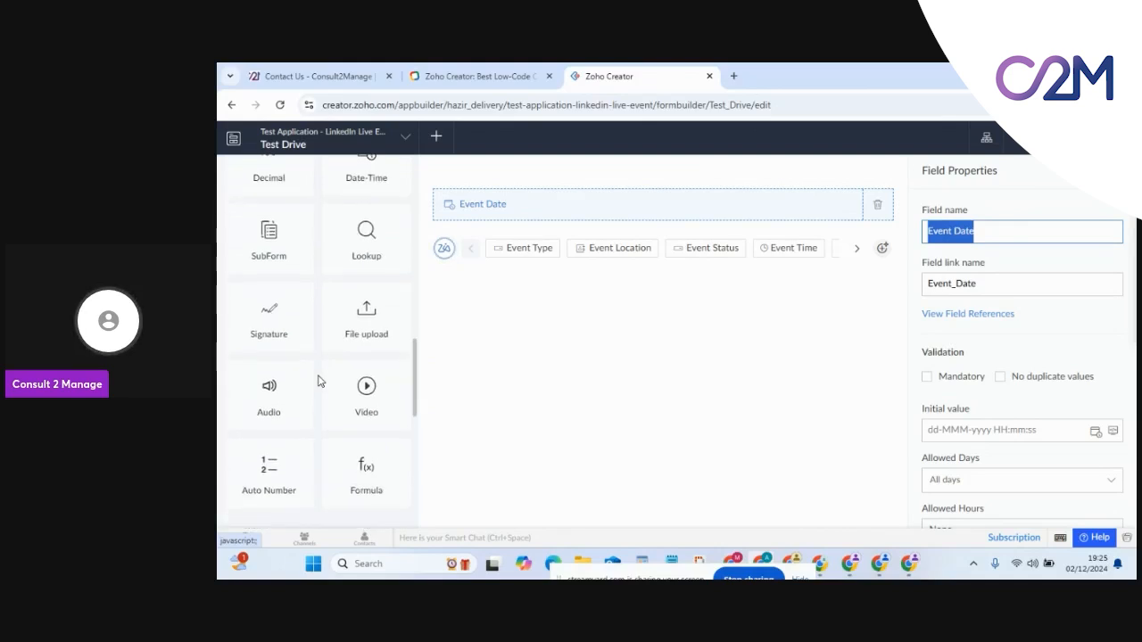
pyautogui.scroll(-2, 319, 381)
pyautogui.scroll(3, 321, 377)
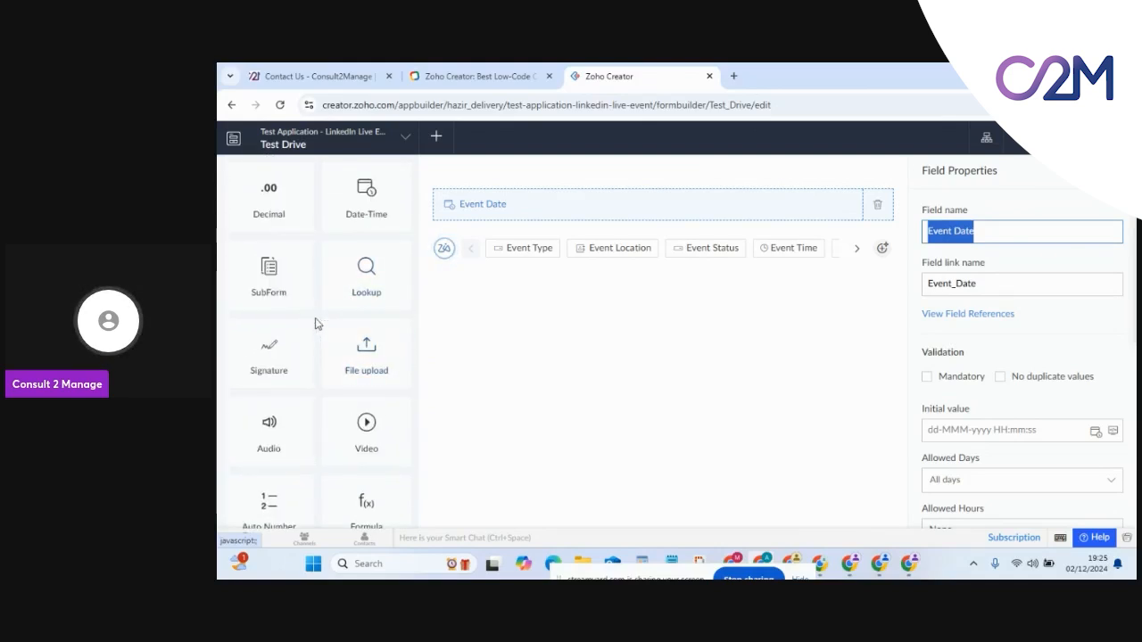
pyautogui.scroll(-3, 315, 323)
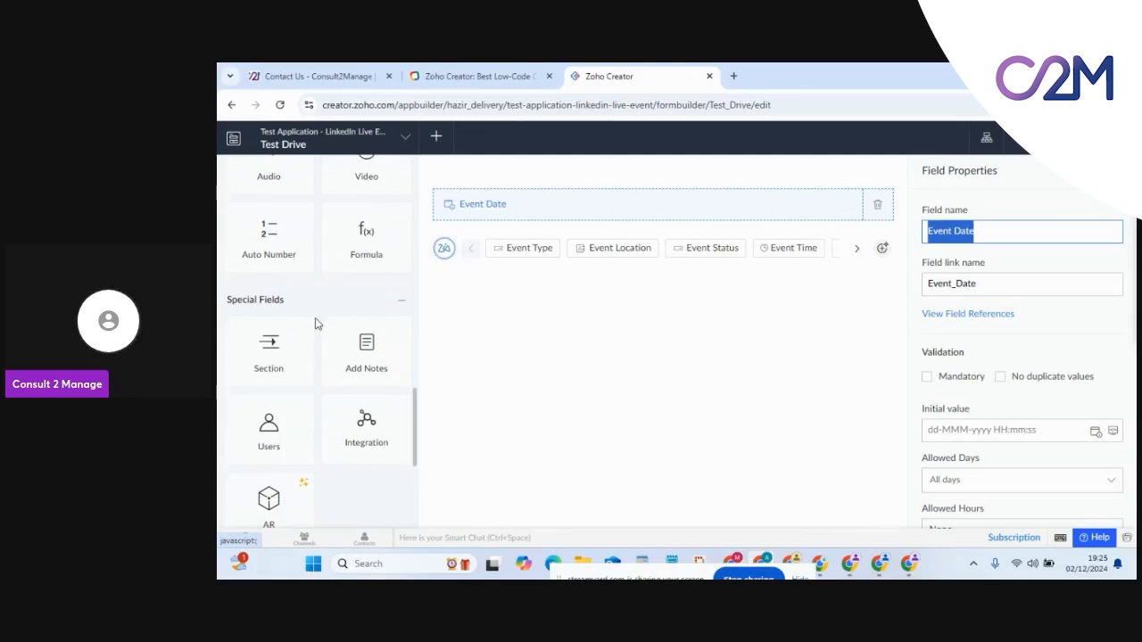
pyautogui.scroll(-3, 316, 323)
pyautogui.scroll(2, 316, 323)
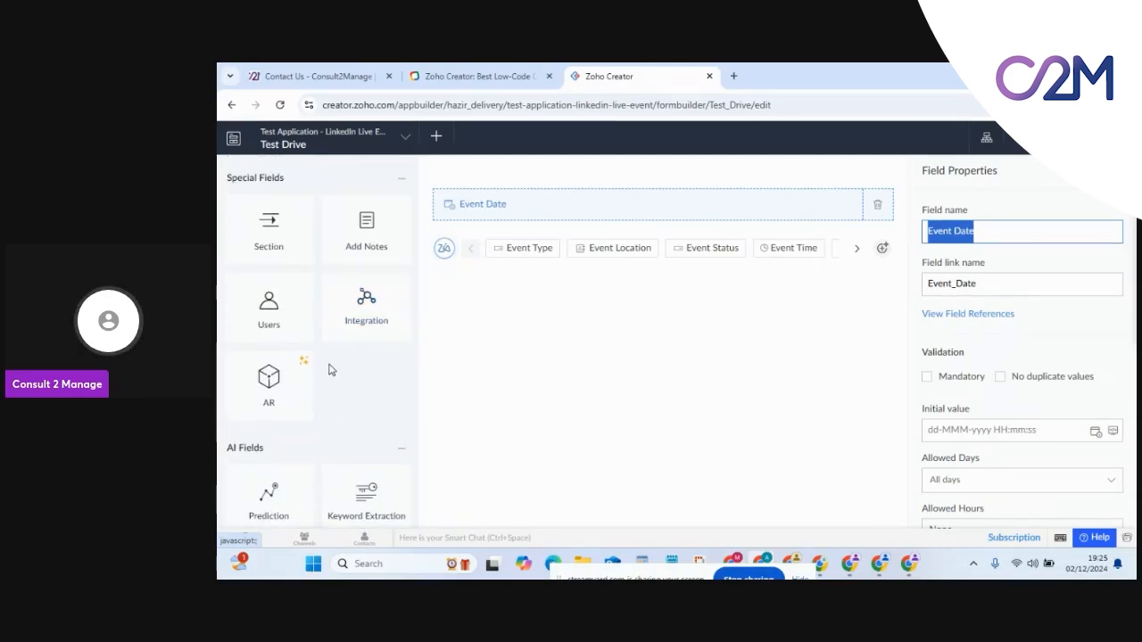
pyautogui.scroll(-3, 325, 376)
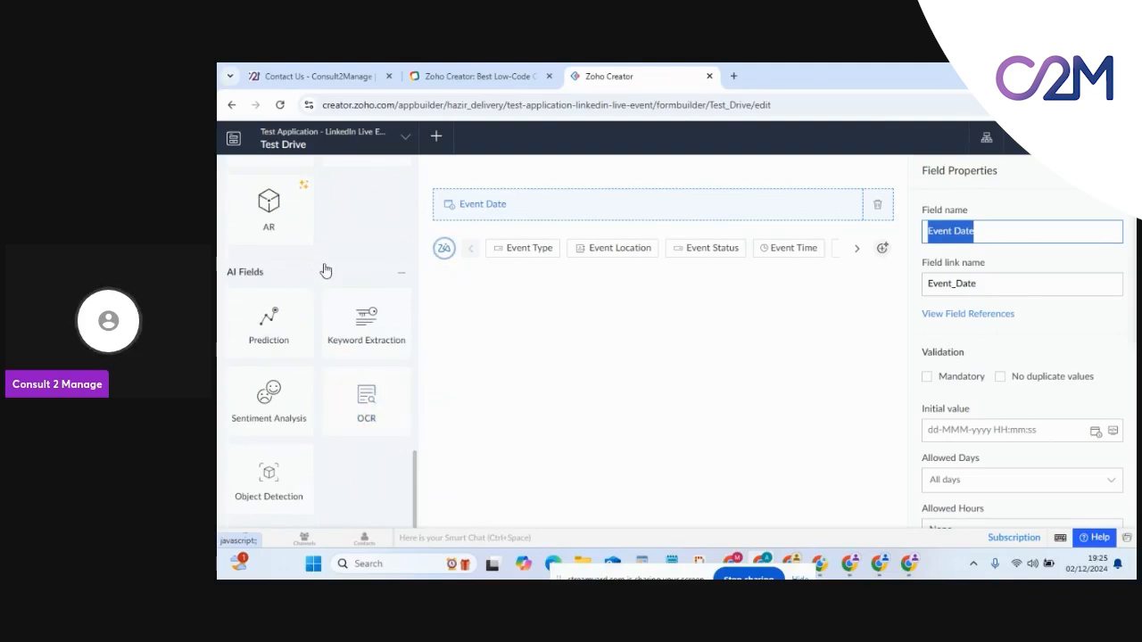
pyautogui.scroll(1, 327, 269)
pyautogui.scroll(1, 324, 270)
pyautogui.scroll(-2, 325, 357)
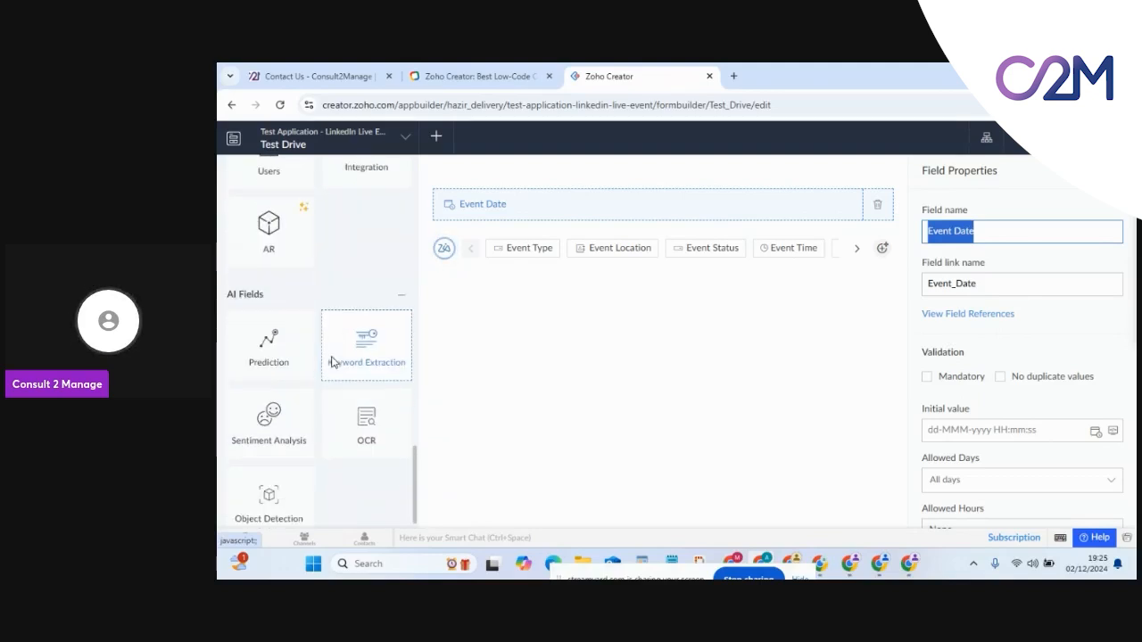
pyautogui.scroll(-1, 317, 412)
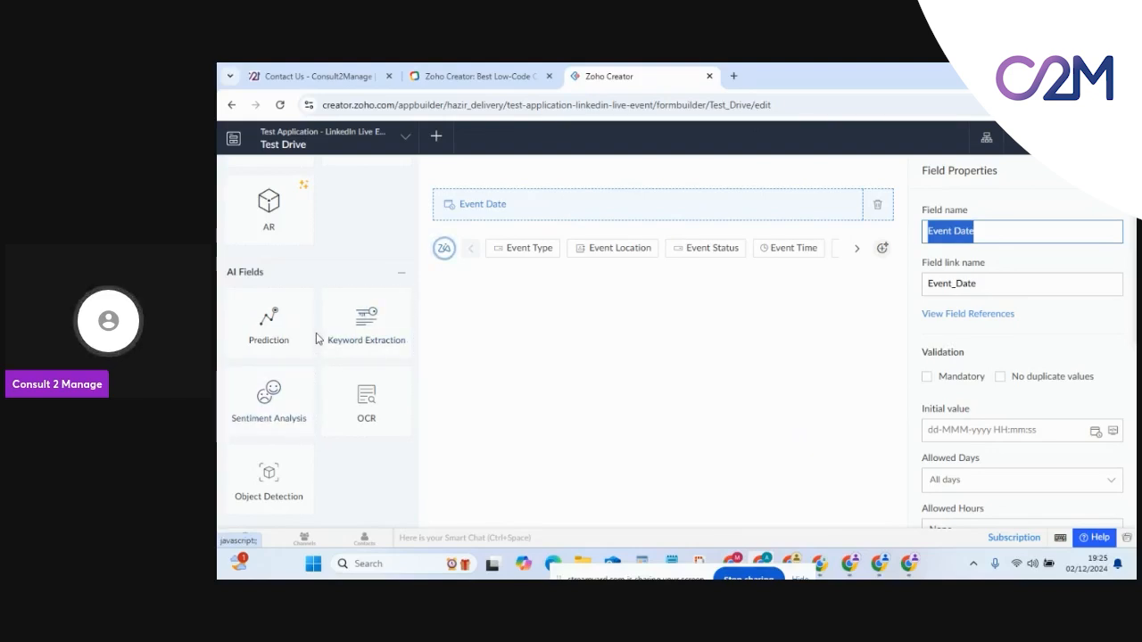
pyautogui.scroll(10, 317, 339)
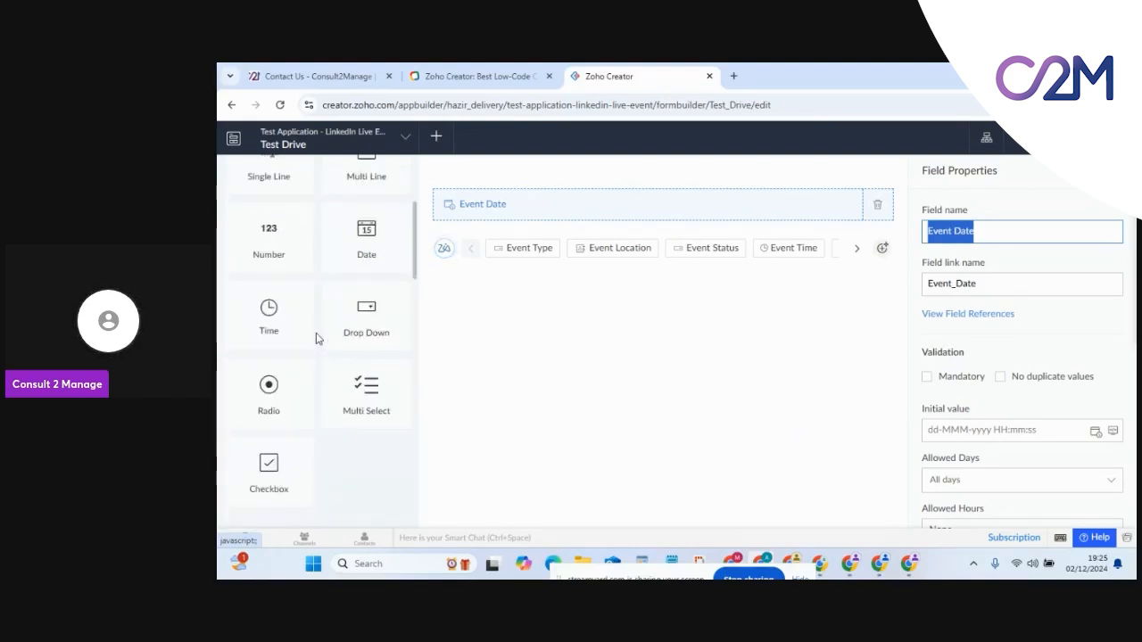
pyautogui.scroll(-10, 317, 339)
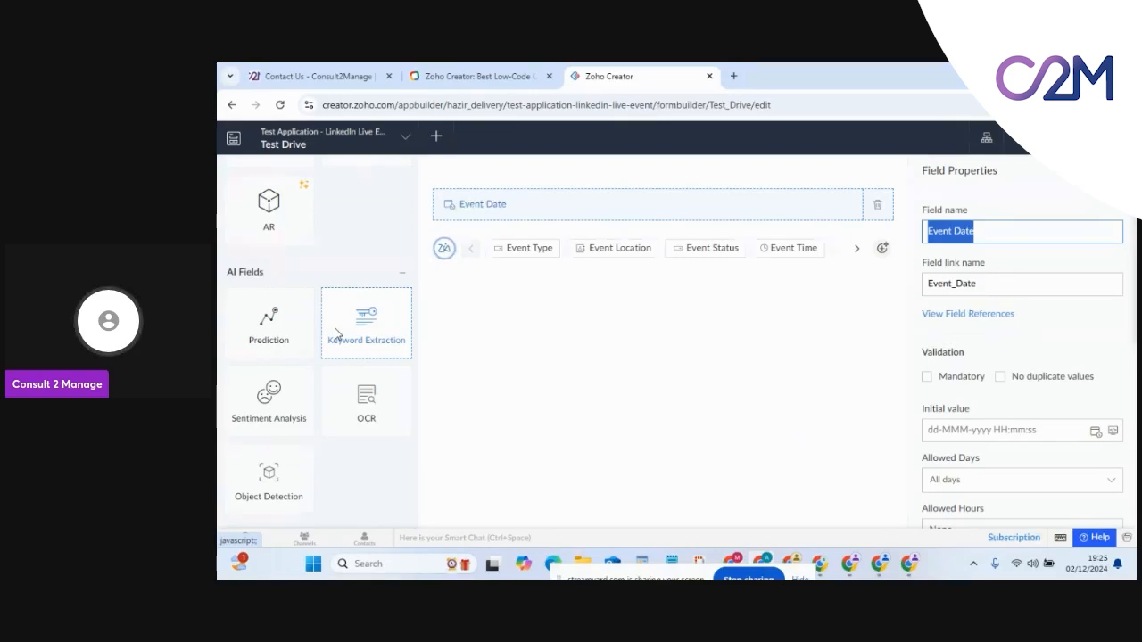
pyautogui.scroll(10, 335, 334)
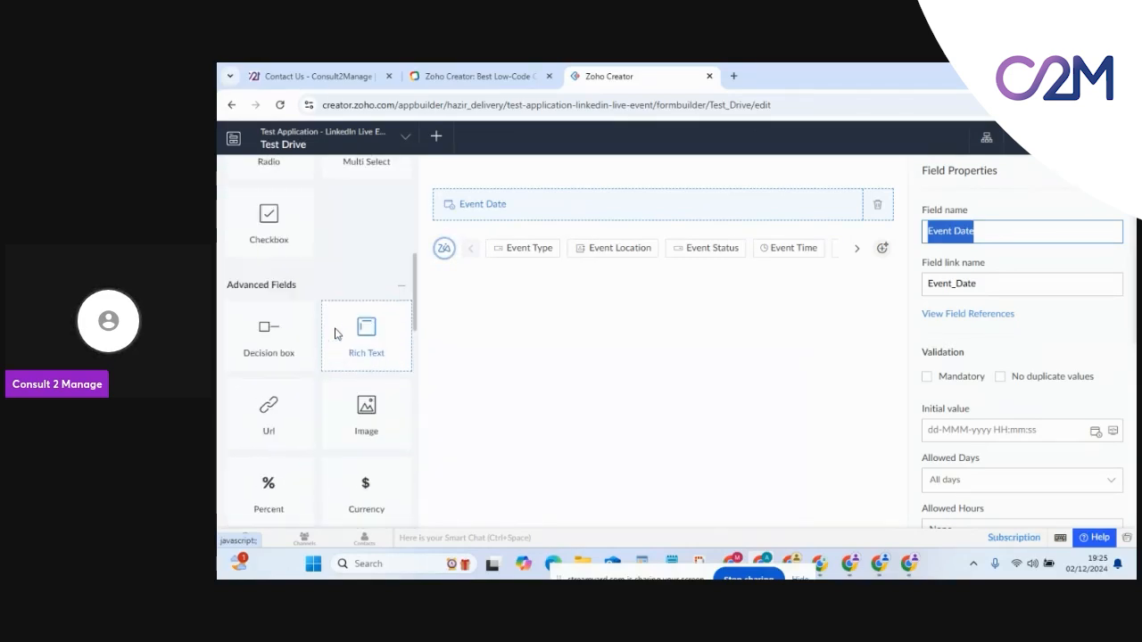
pyautogui.scroll(5, 335, 333)
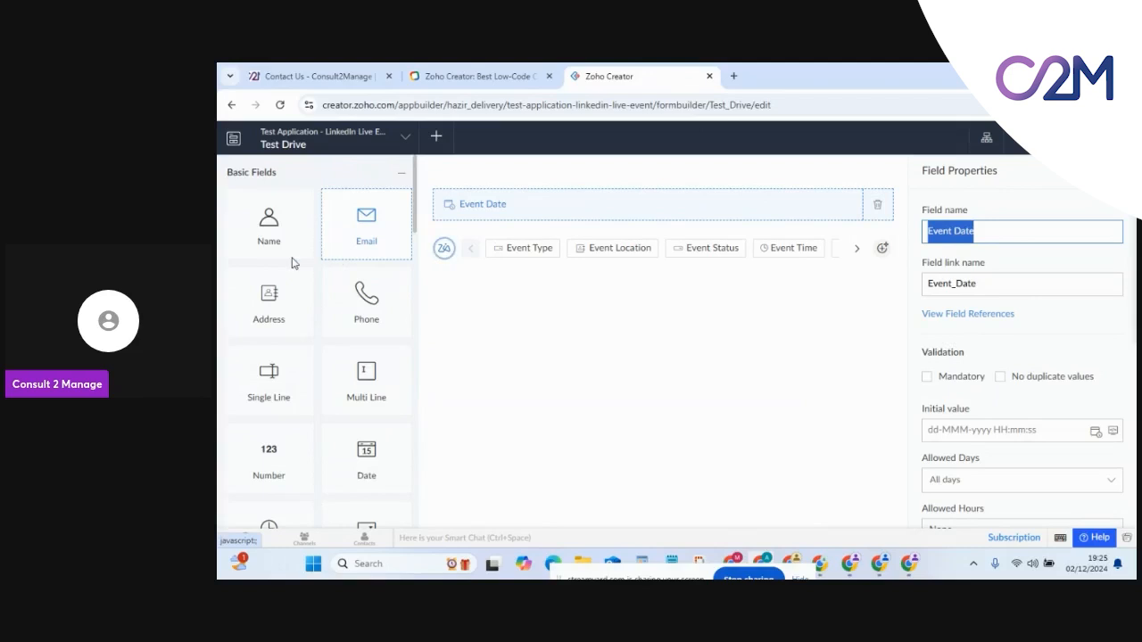
# Step: Add a Single Line field below Event Date, enable QR code and Barcode input for mobile, and finish editing the form
pyautogui.moveTo(291, 257); pyautogui.dragTo(556, 184)
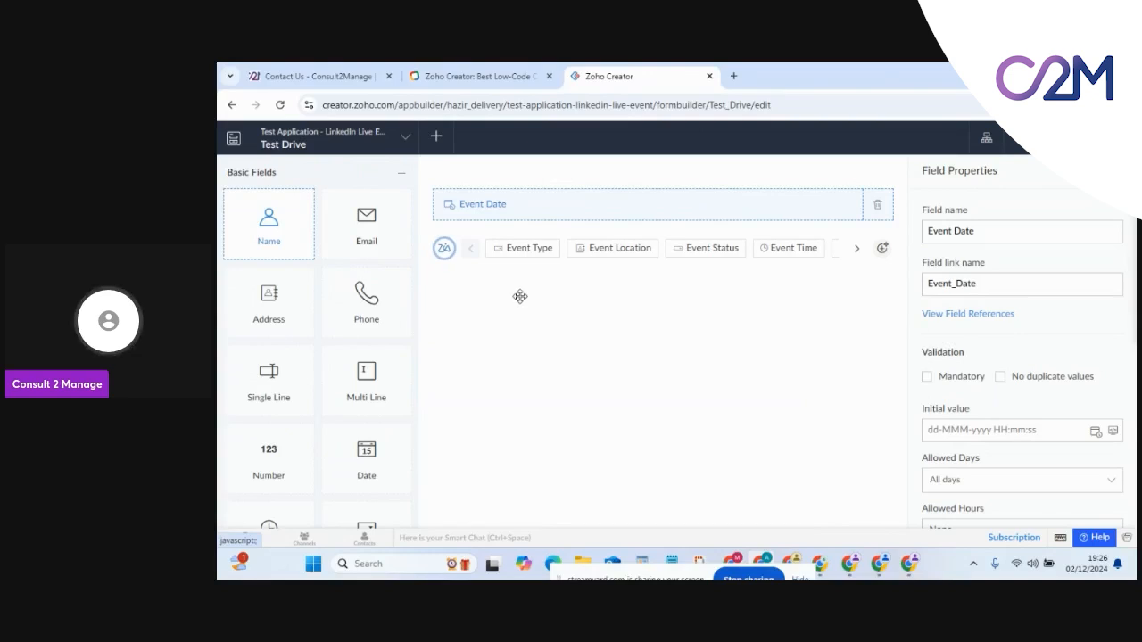
pyautogui.click(273, 397)
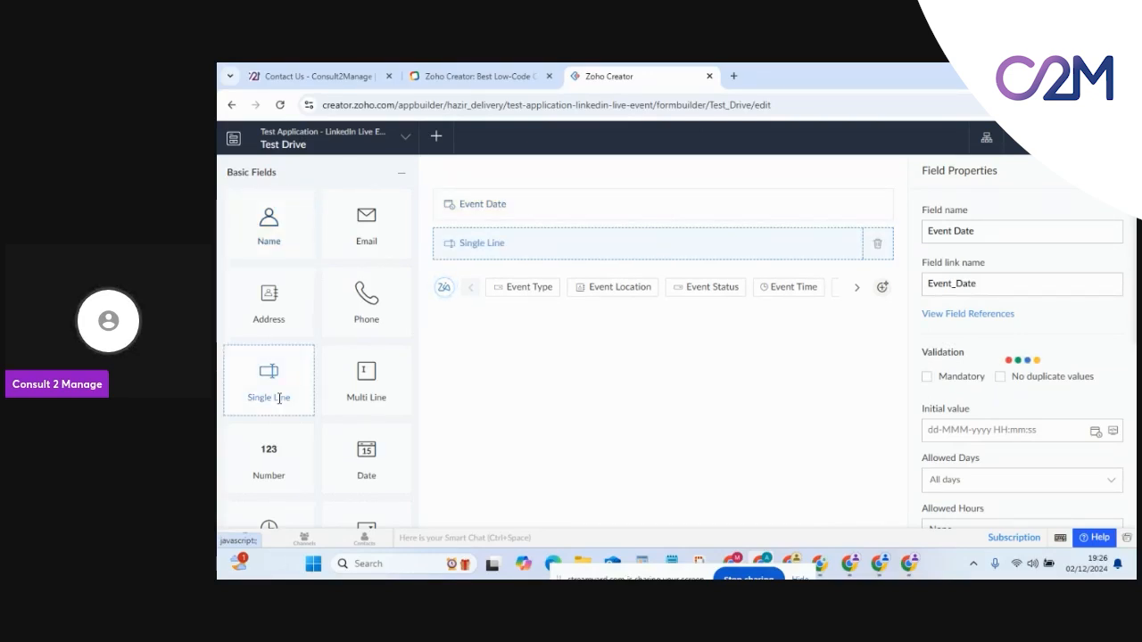
pyautogui.scroll(-1, 1006, 383)
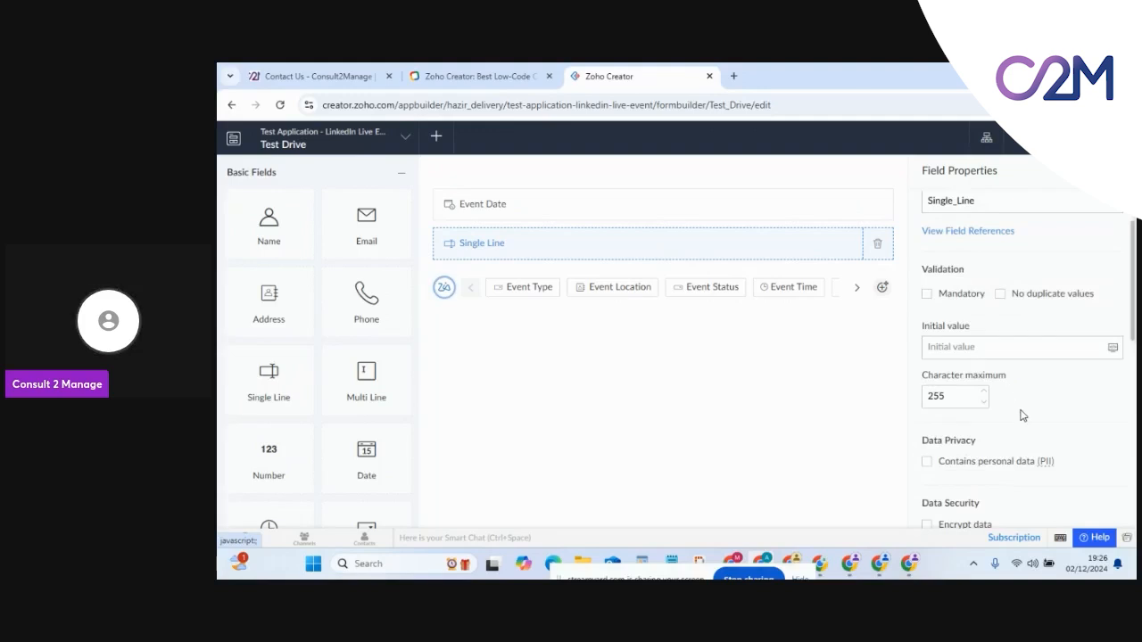
pyautogui.scroll(-3, 1023, 415)
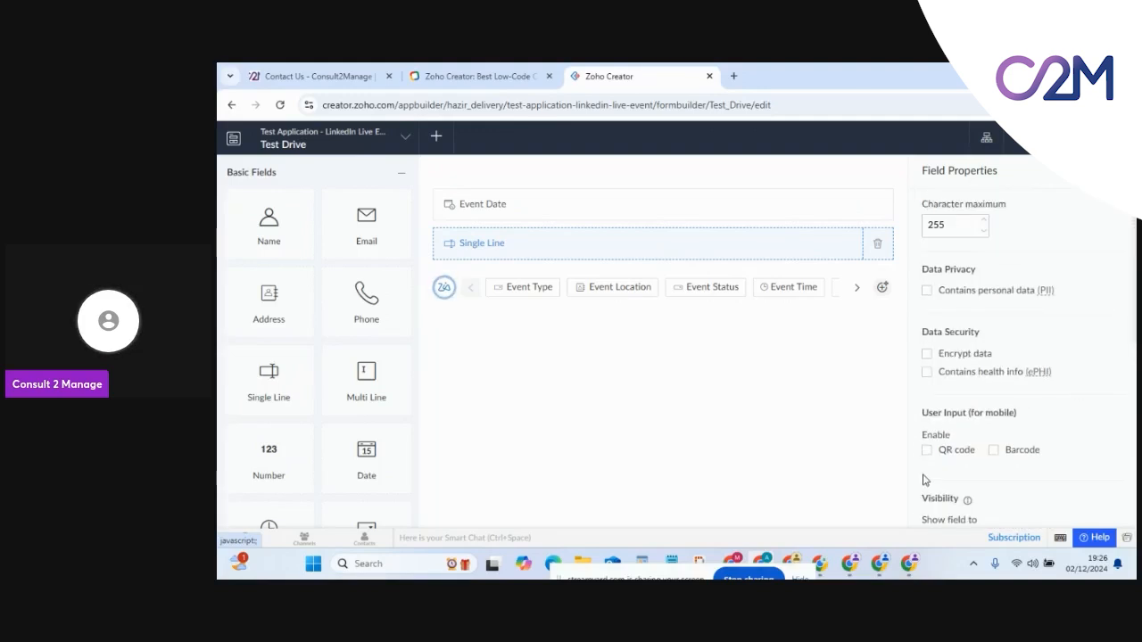
pyautogui.click(926, 450)
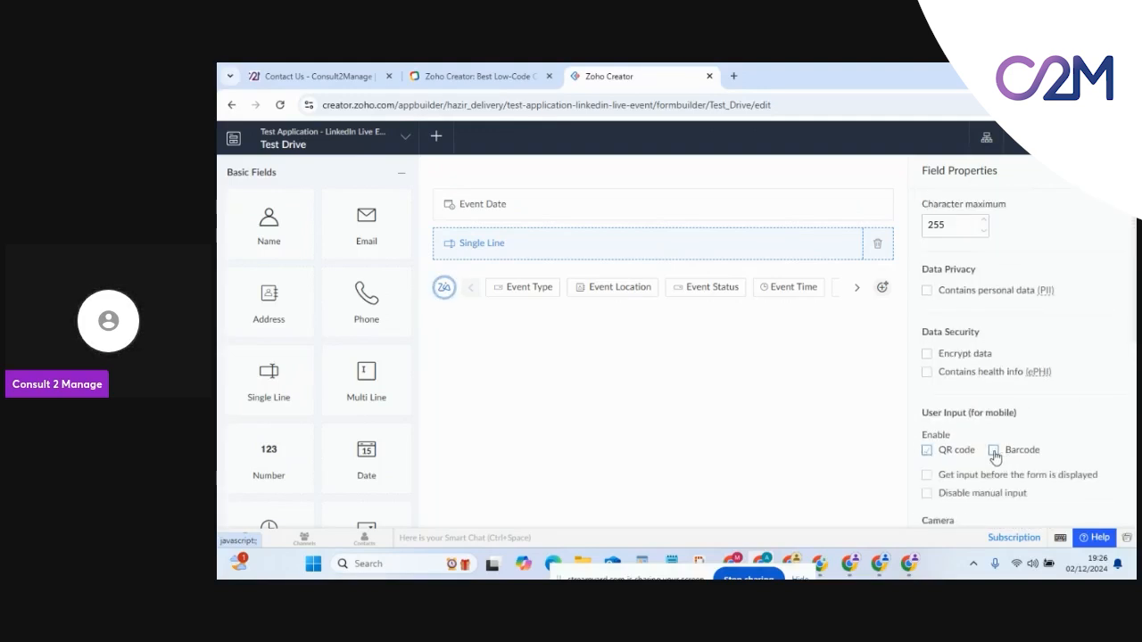
pyautogui.click(994, 455)
pyautogui.scroll(-1, 975, 417)
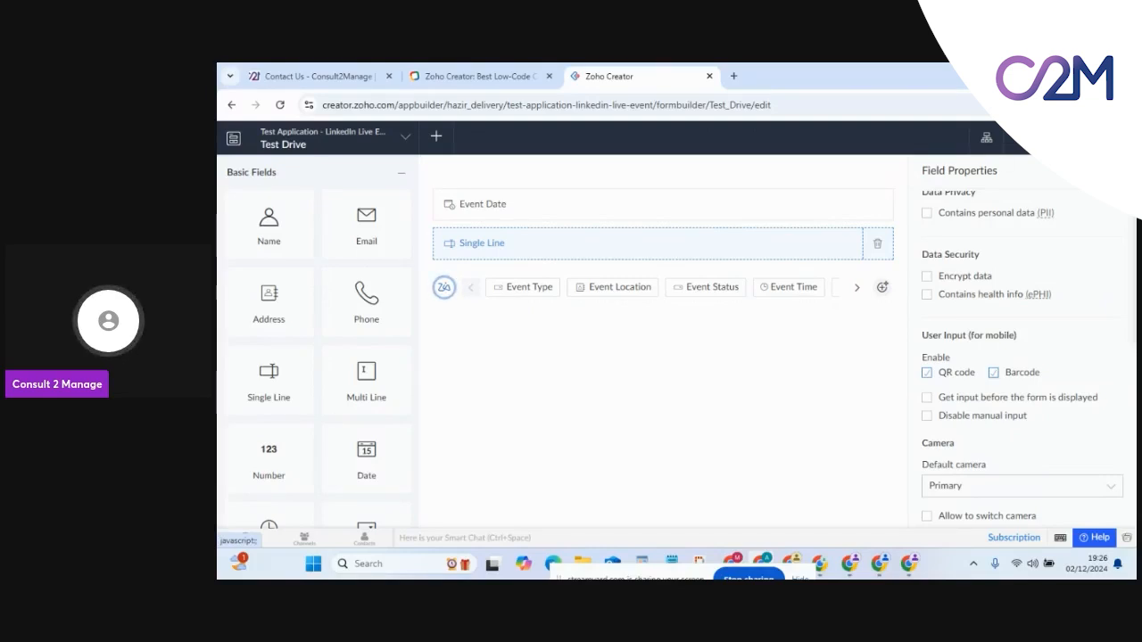
pyautogui.click(1102, 137)
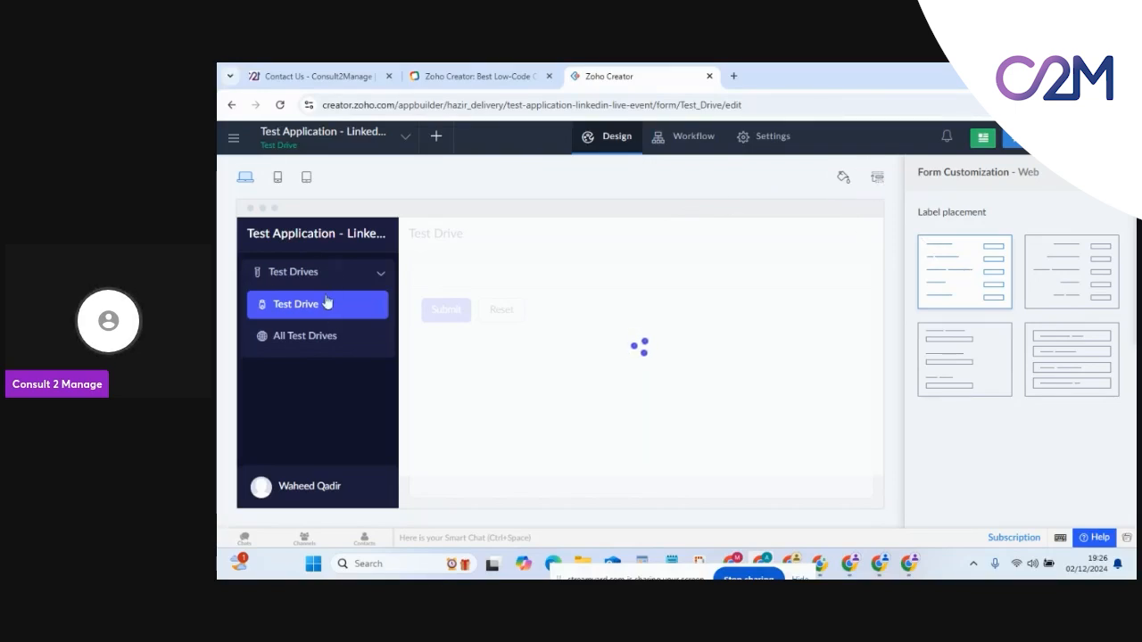
# Step: Examine the web theme layouts and color options for the application, keeping the current theme
pyautogui.click(844, 179)
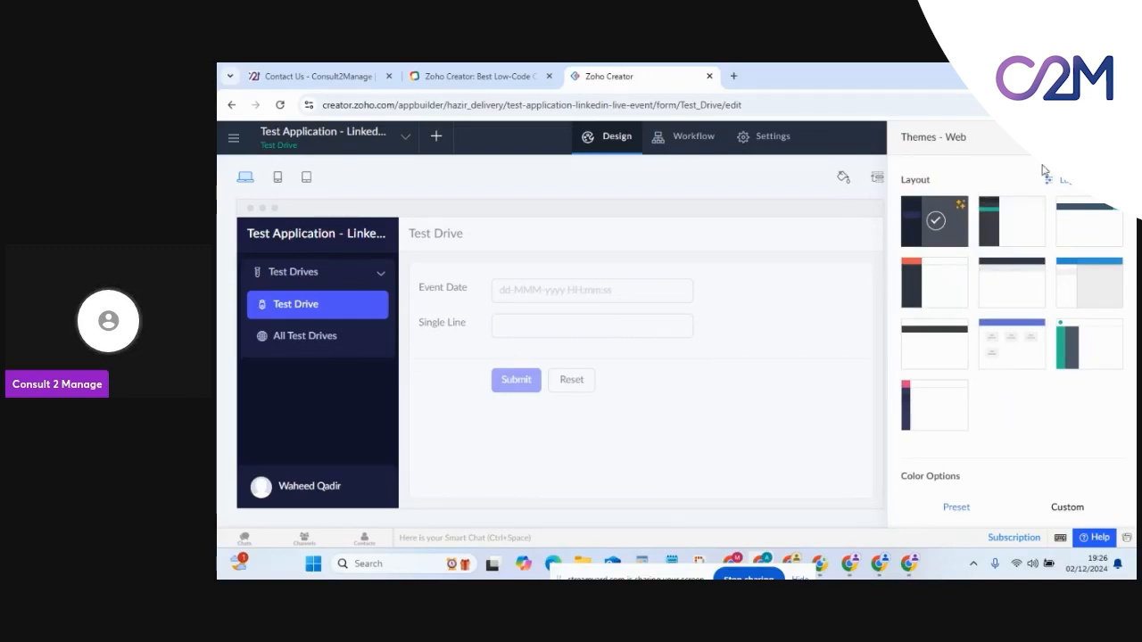
pyautogui.click(1116, 138)
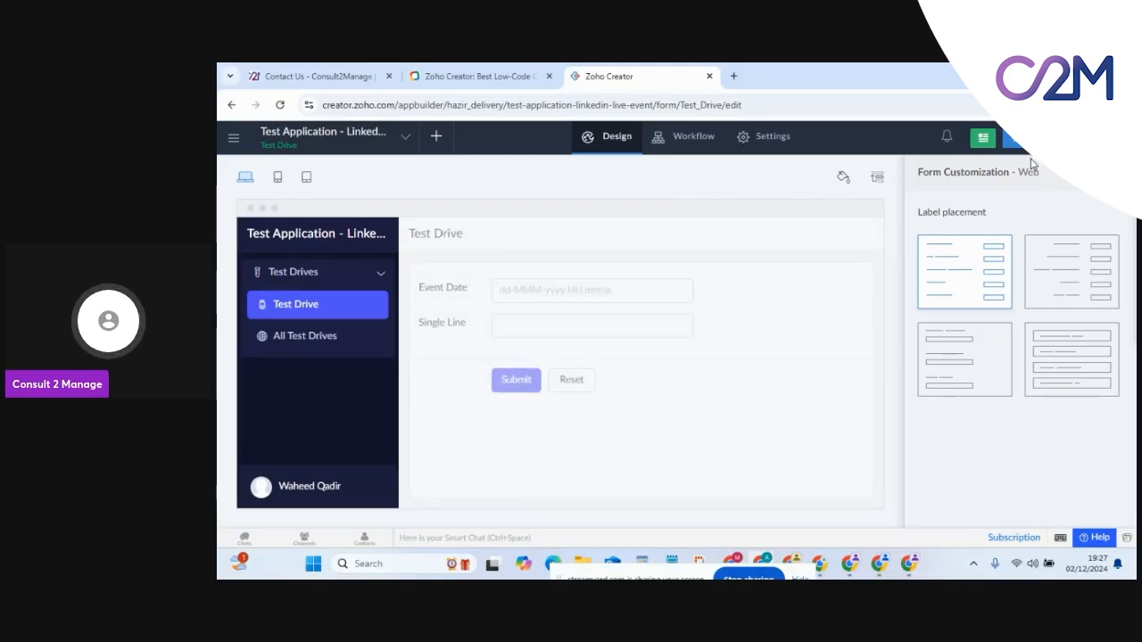
# Step: Start a new form workflow for the Test Drive form that runs when a record is created or edited
pyautogui.click(671, 148)
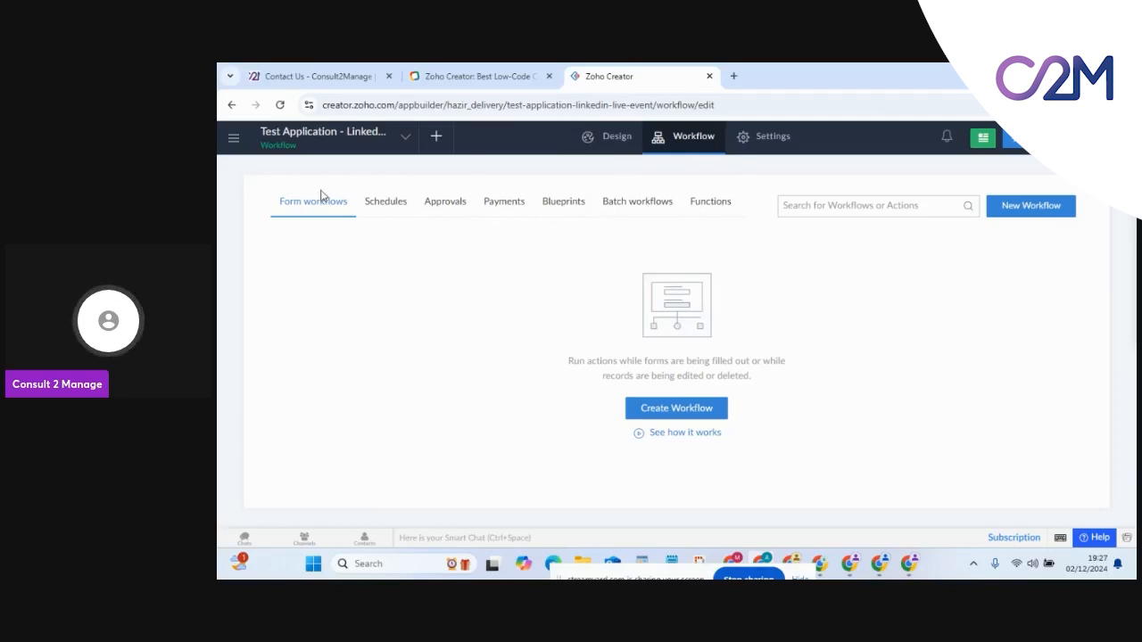
pyautogui.click(705, 203)
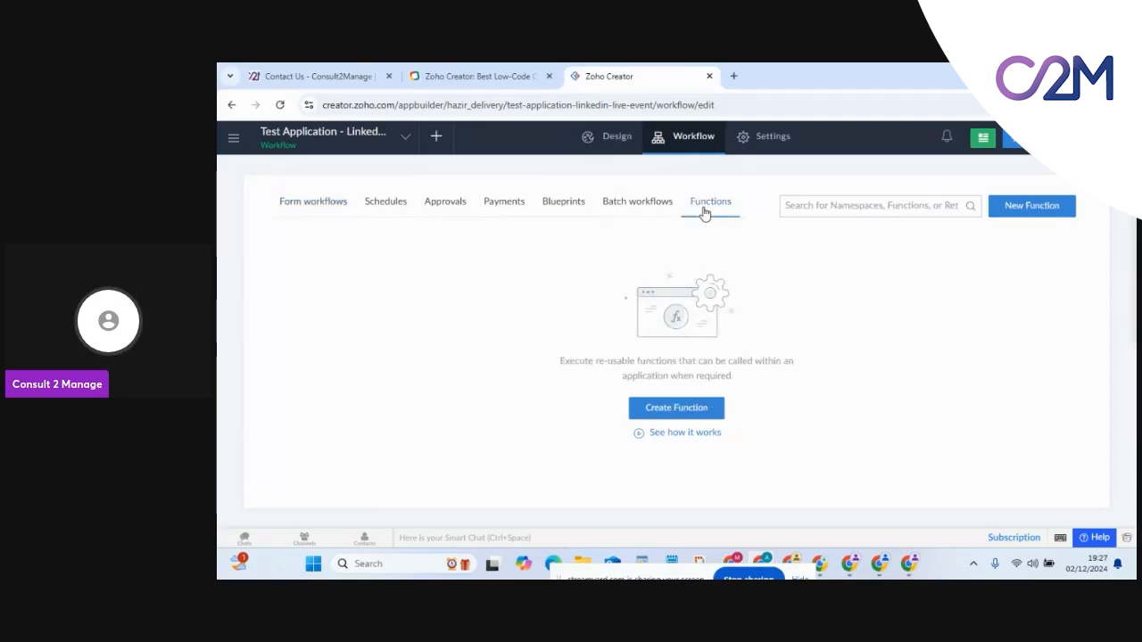
pyautogui.click(315, 205)
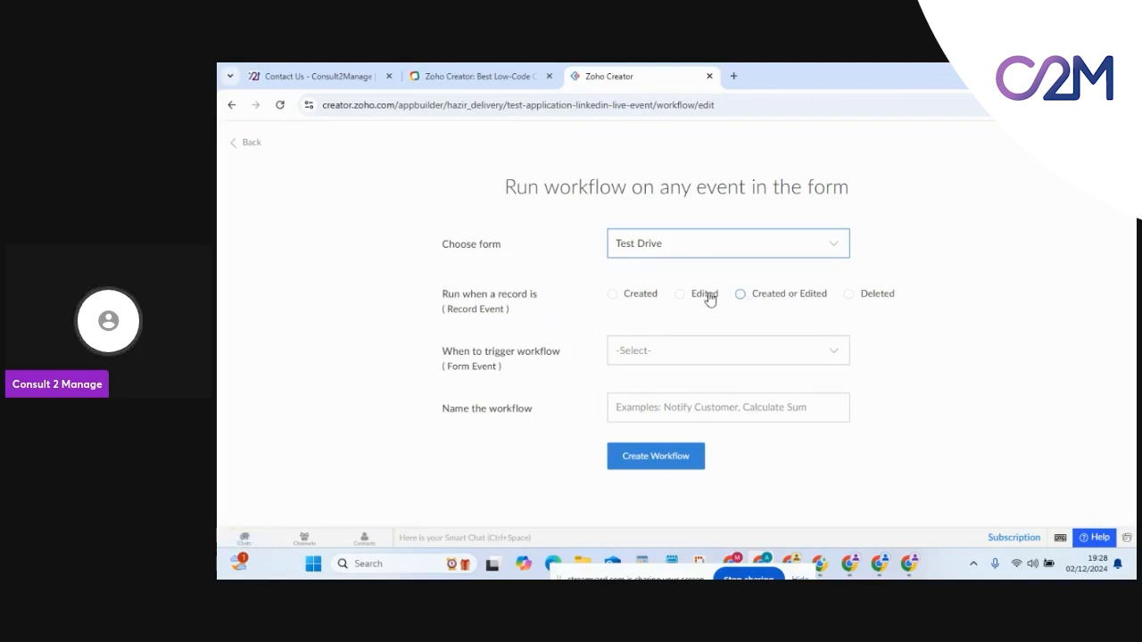
pyautogui.click(739, 300)
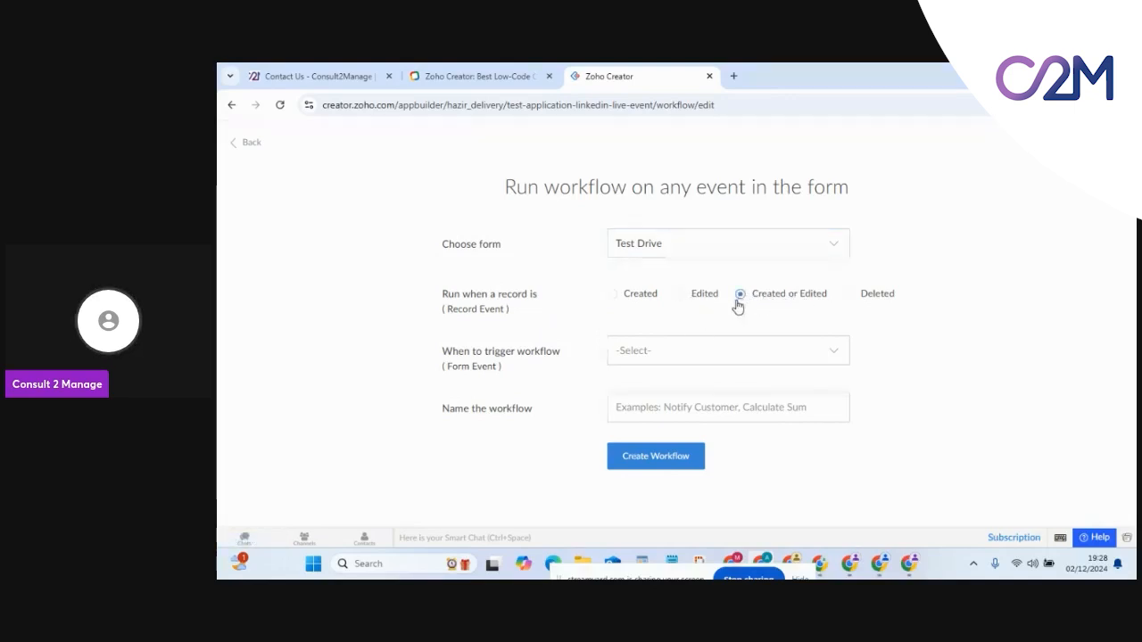
# Step: Review the available form events and set the workflow to trigger on successful form submission
pyautogui.click(665, 348)
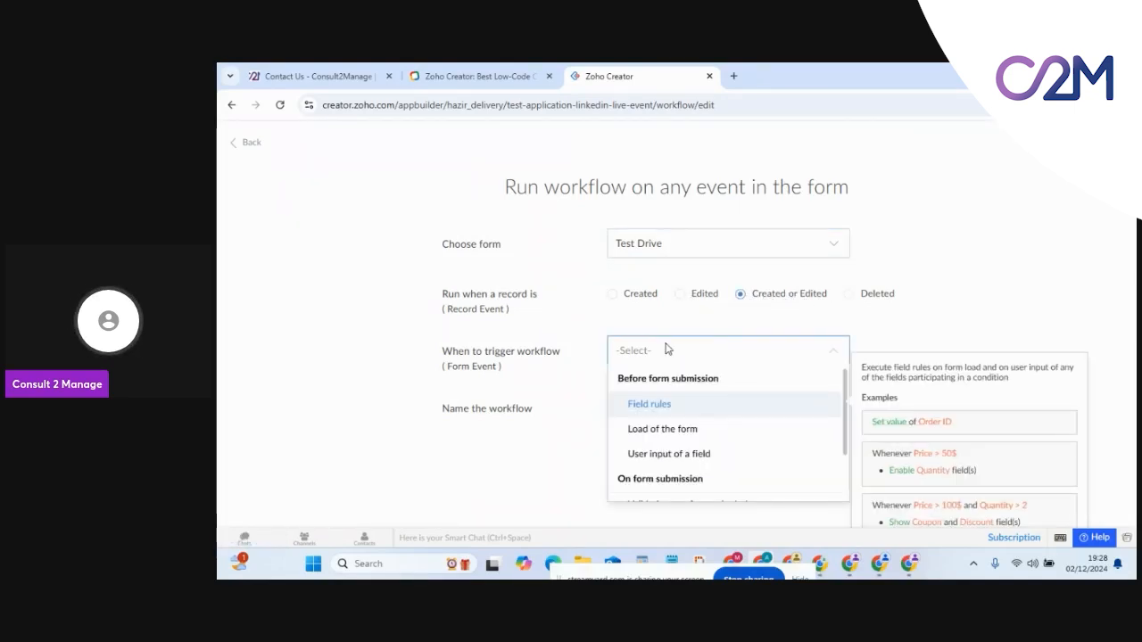
pyautogui.scroll(-2, 708, 416)
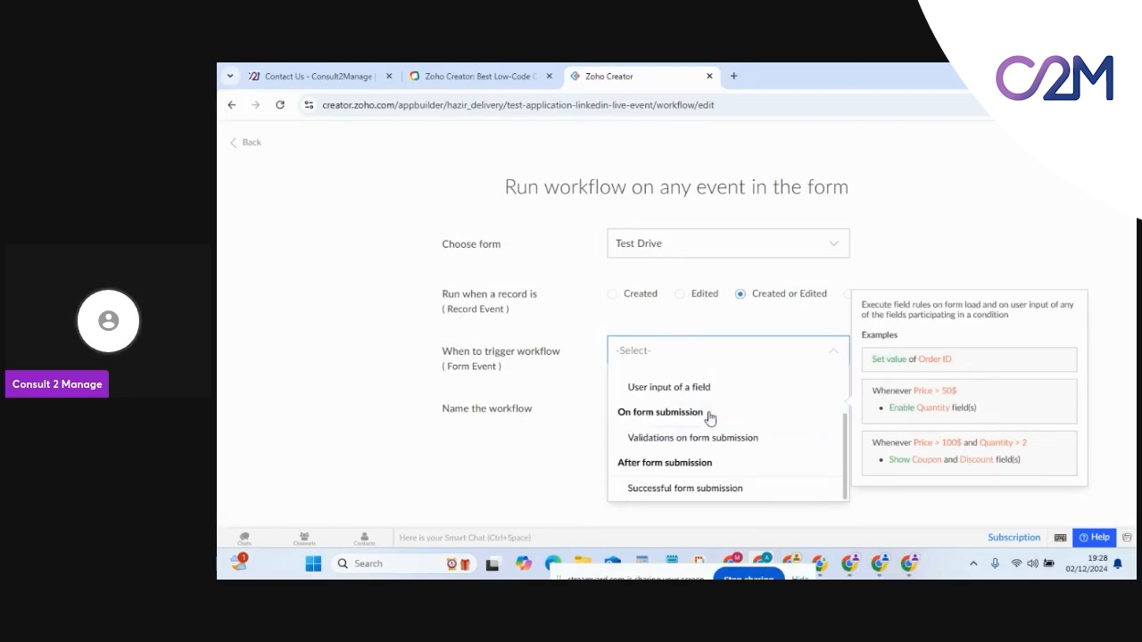
pyautogui.scroll(2, 710, 419)
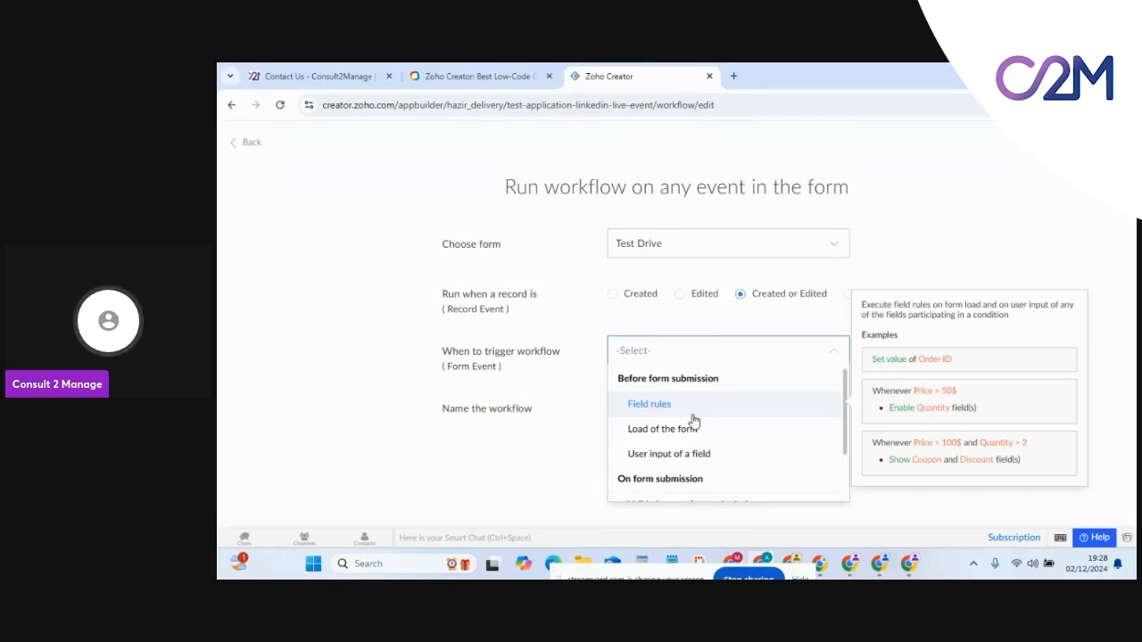
pyautogui.scroll(-1, 712, 437)
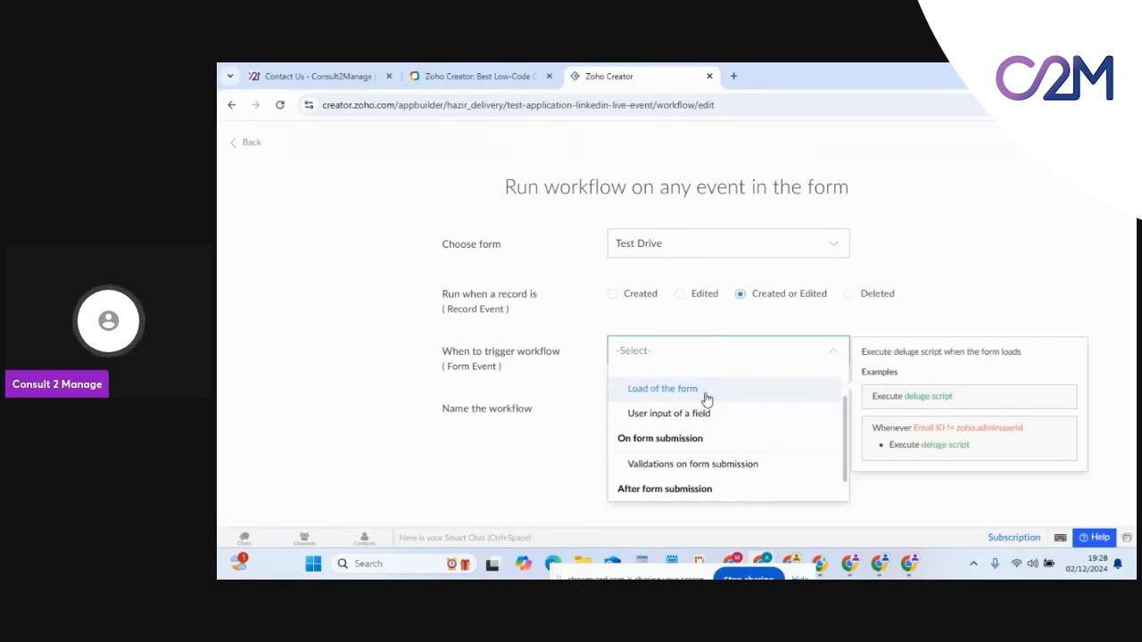
pyautogui.scroll(1, 706, 399)
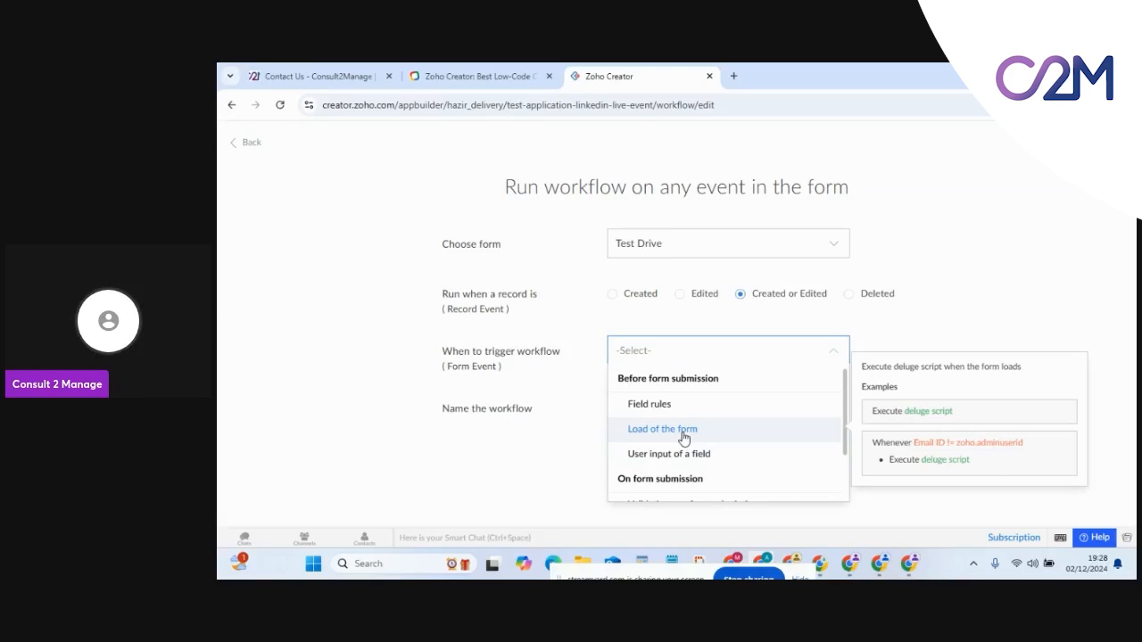
pyautogui.scroll(-1, 683, 437)
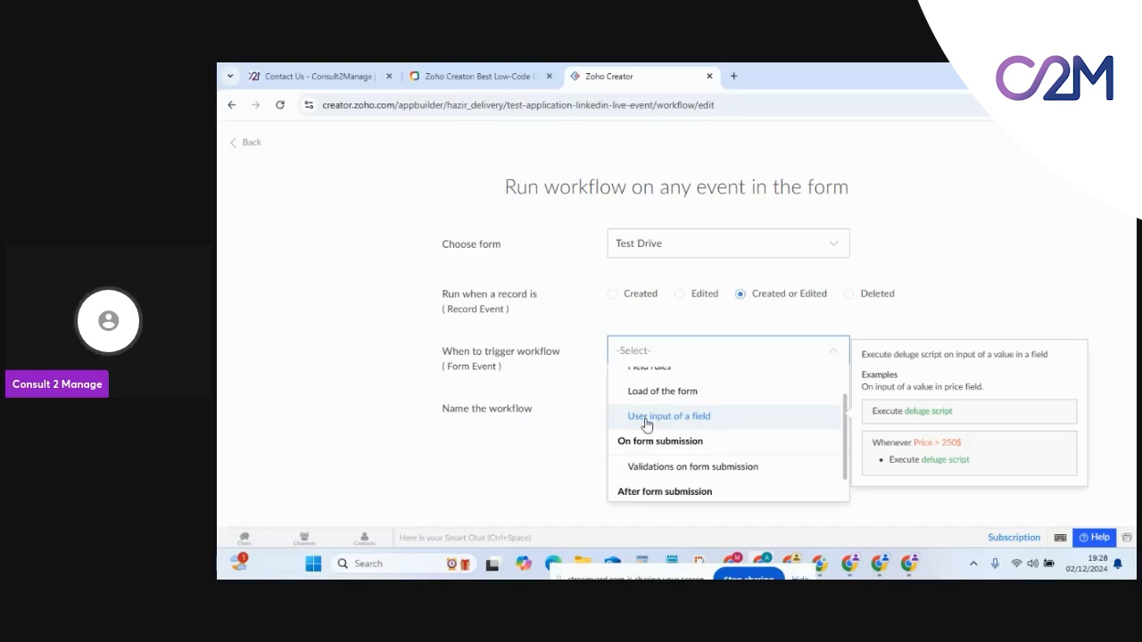
pyautogui.scroll(-1, 675, 428)
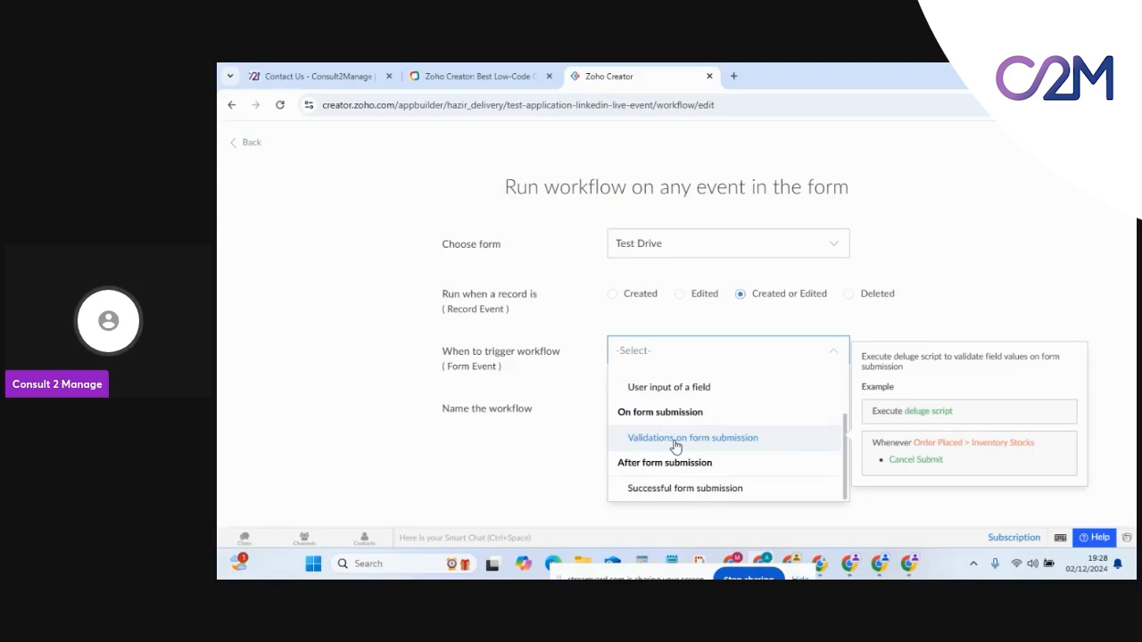
pyautogui.click(700, 496)
# Step: Name the workflow Email Notifcation and create it
pyautogui.click(640, 402)
pyautogui.write('E')
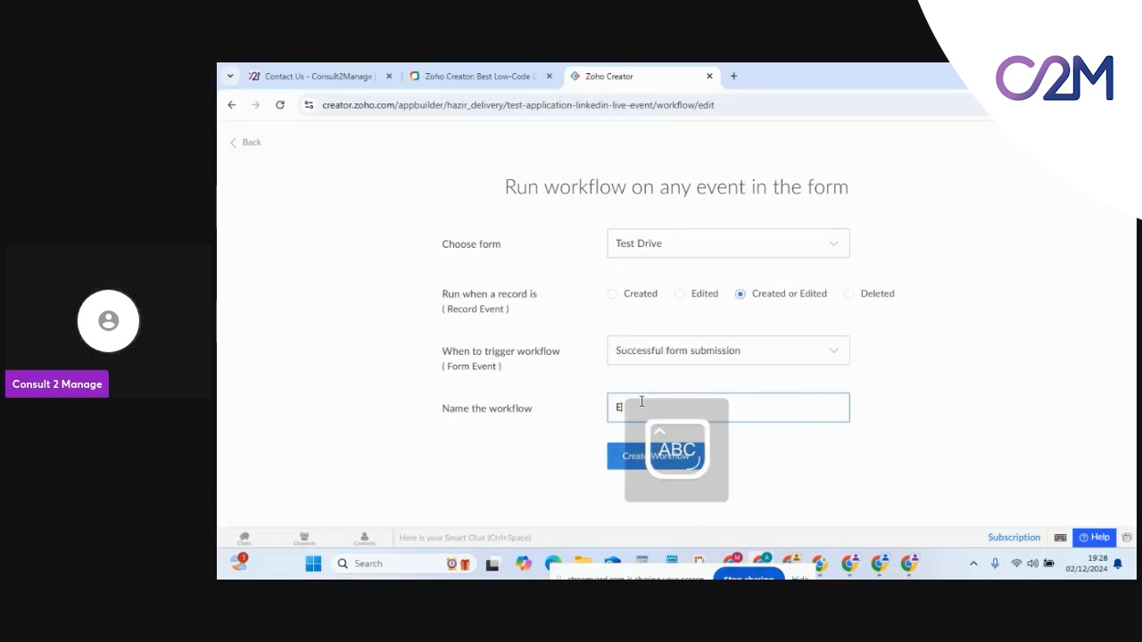
pyautogui.write('mail Not')
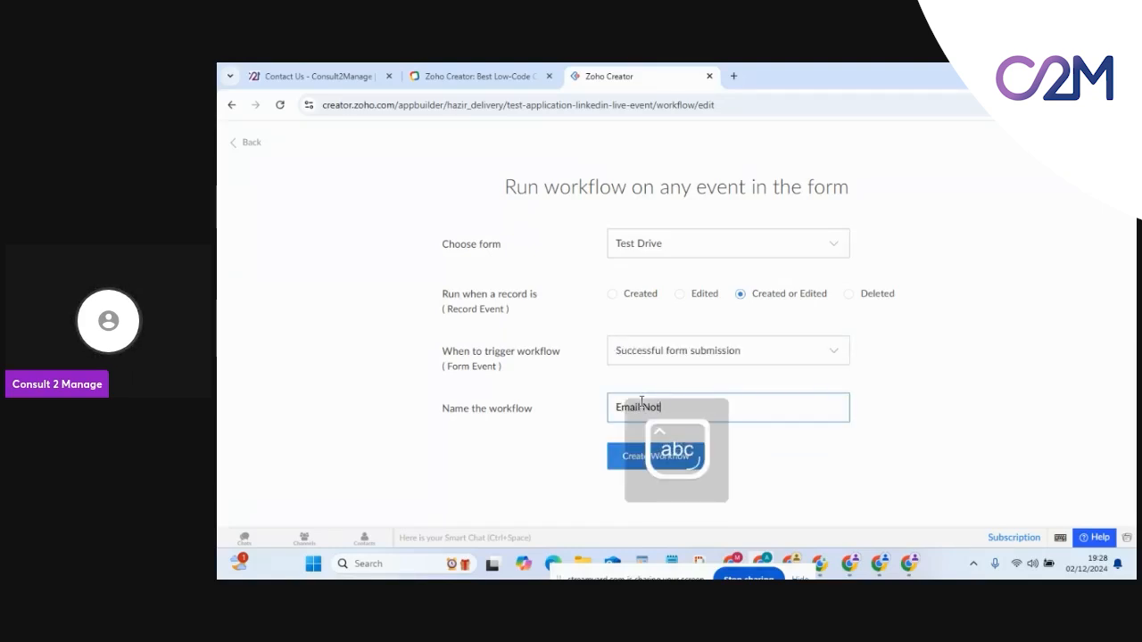
pyautogui.write('ifcation')
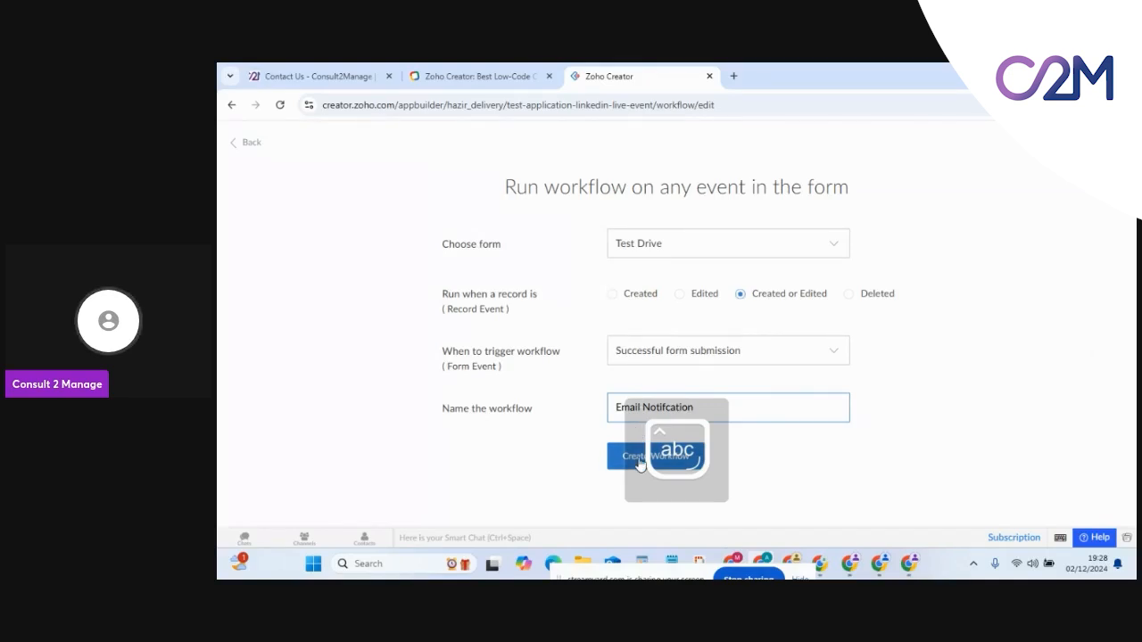
pyautogui.click(638, 460)
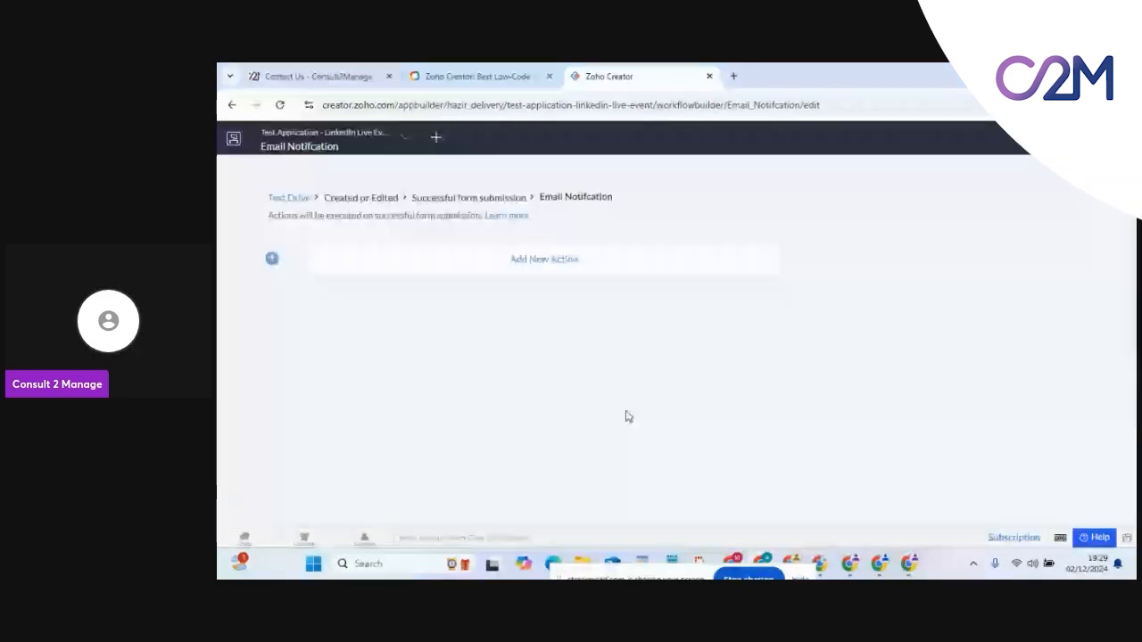
# Step: Start a new action that always runs and examine the data access and integration action types
pyautogui.click(511, 260)
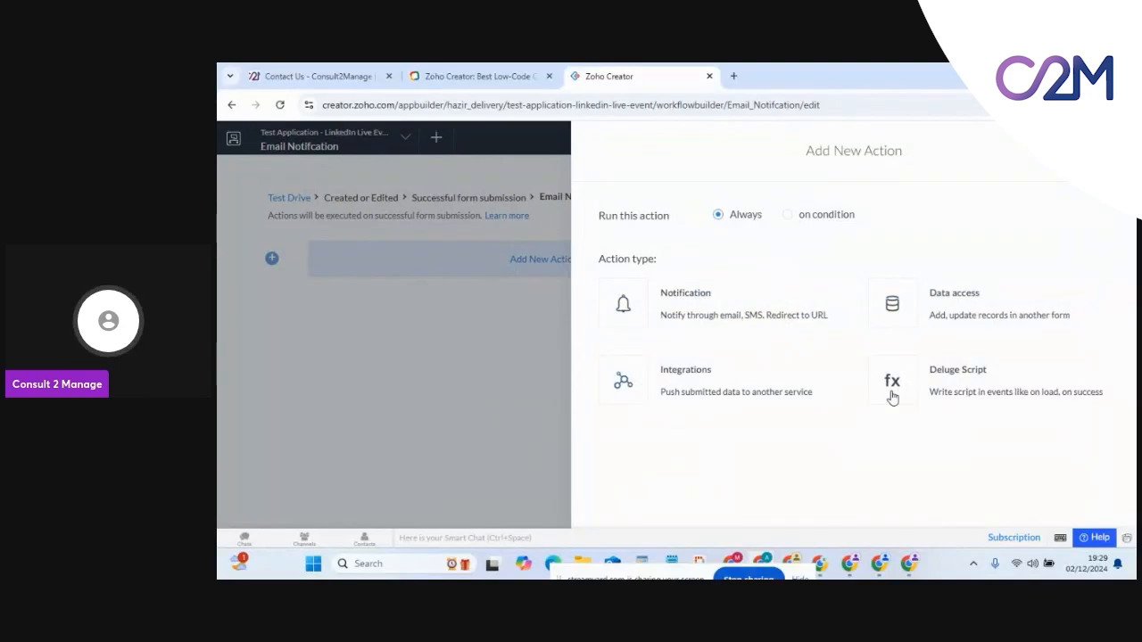
pyautogui.click(785, 219)
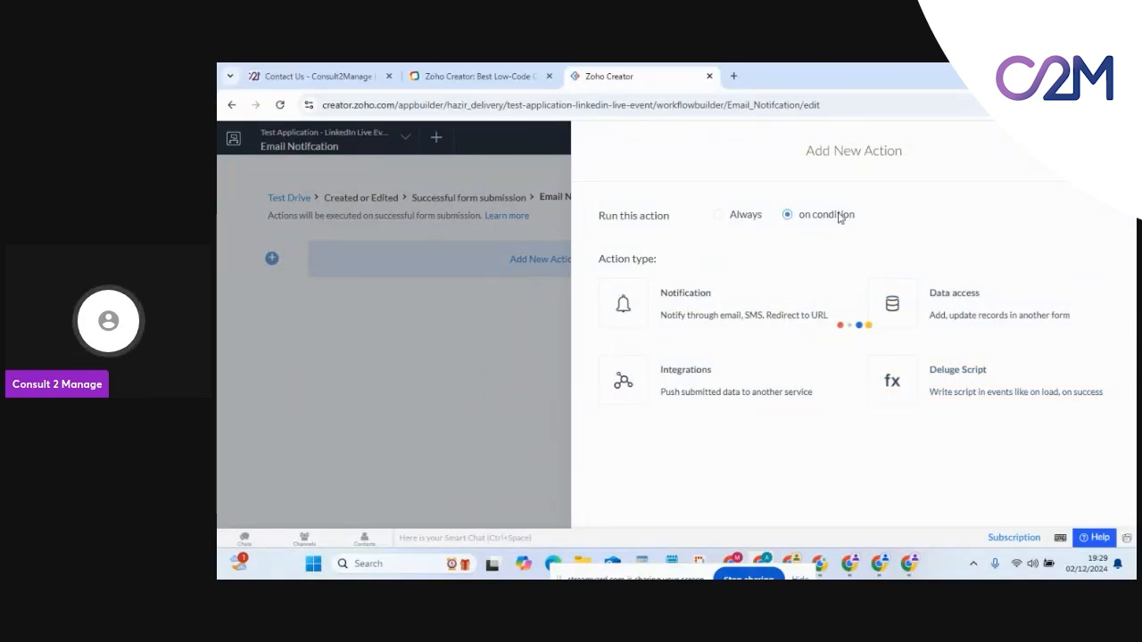
pyautogui.click(744, 223)
pyautogui.click(693, 314)
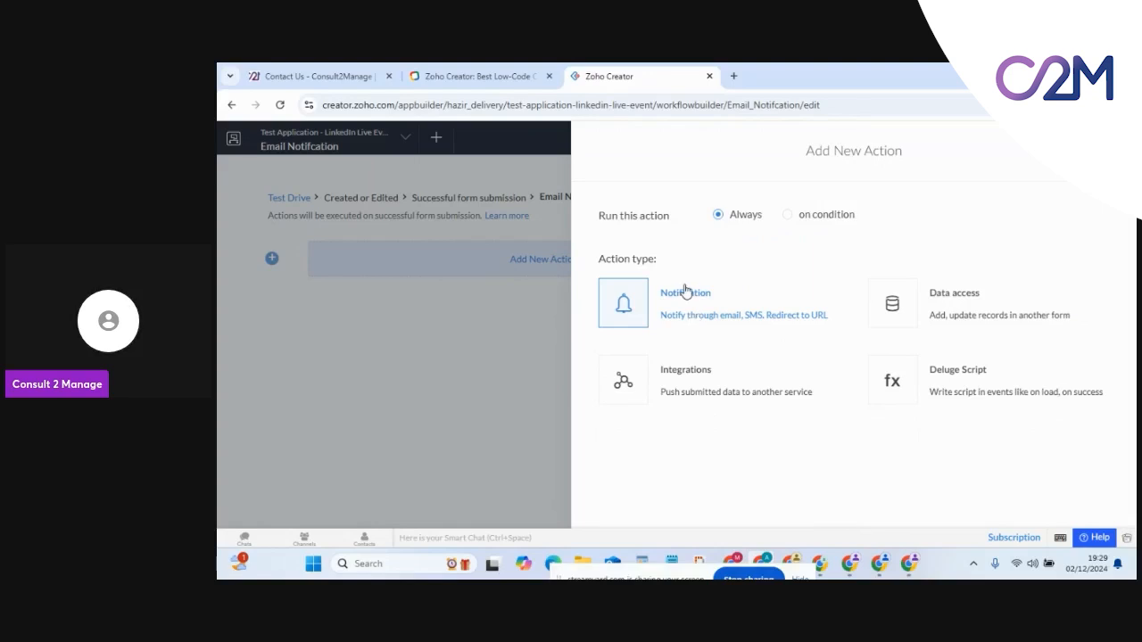
pyautogui.click(892, 308)
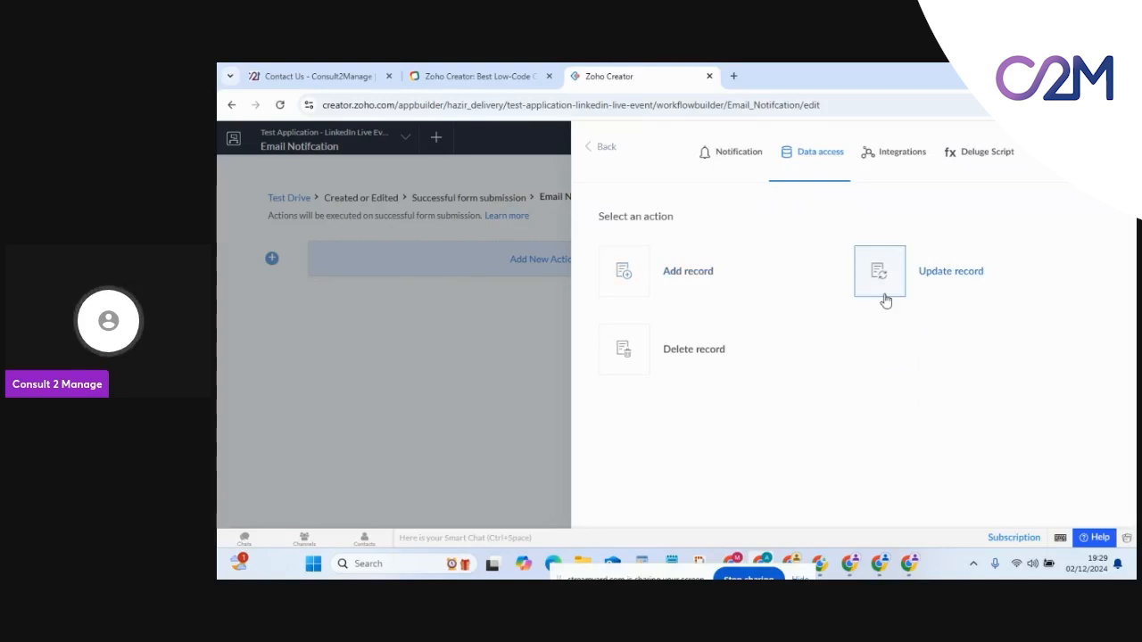
pyautogui.click(906, 164)
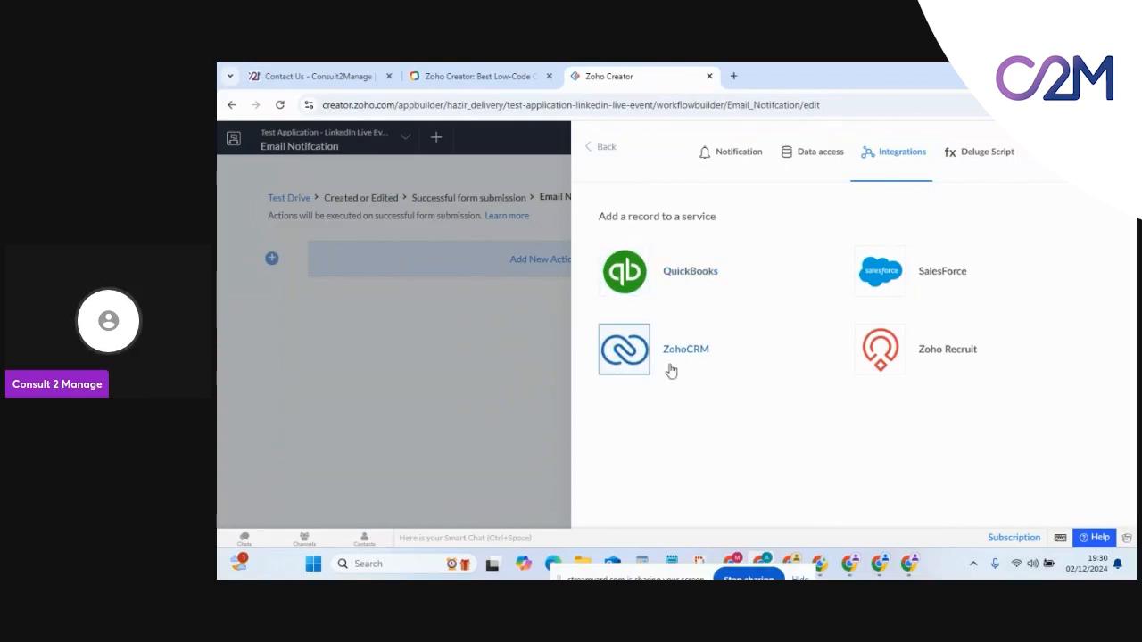
# Step: Open a Deluge script for the action and begin a comparison with "input.Event_Date <"
pyautogui.click(972, 162)
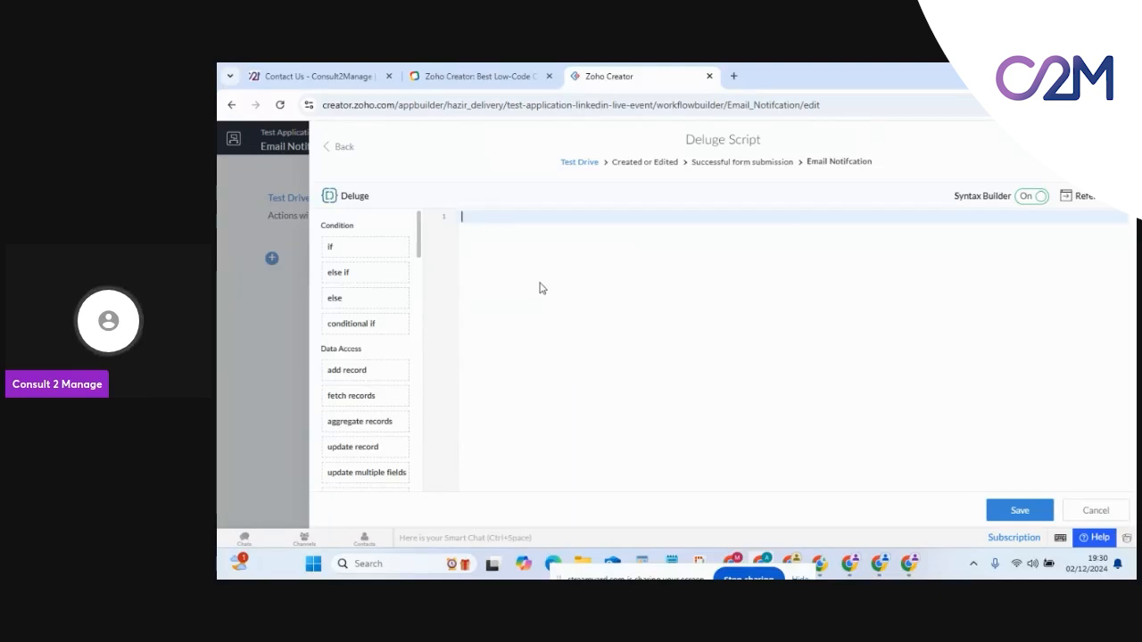
pyautogui.write('input')
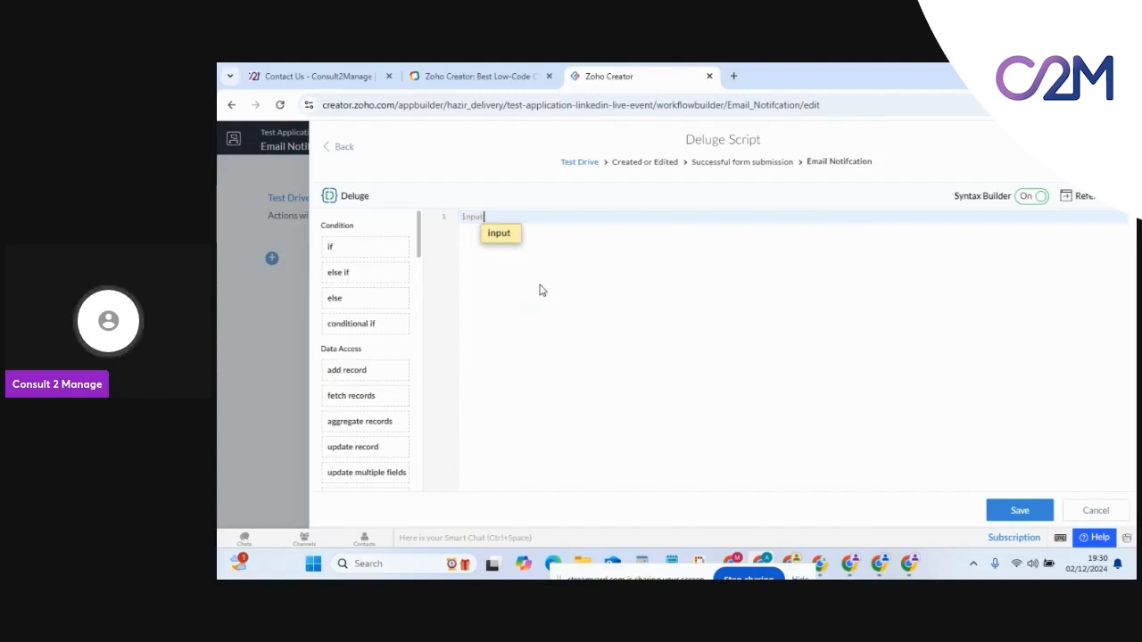
pyautogui.write('.')
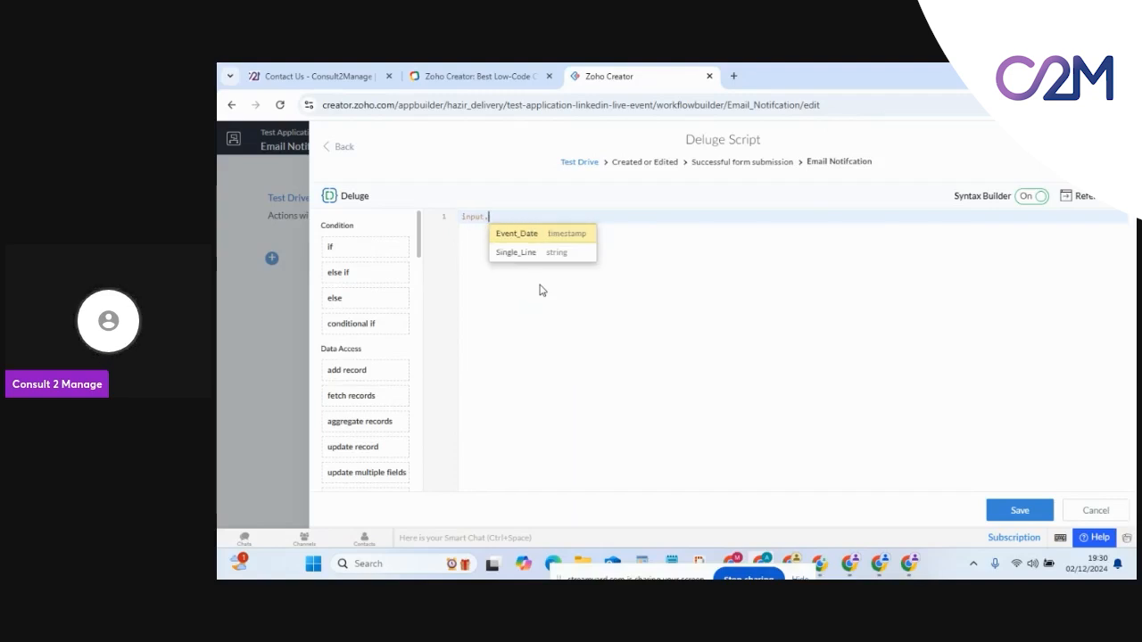
pyautogui.click(528, 234)
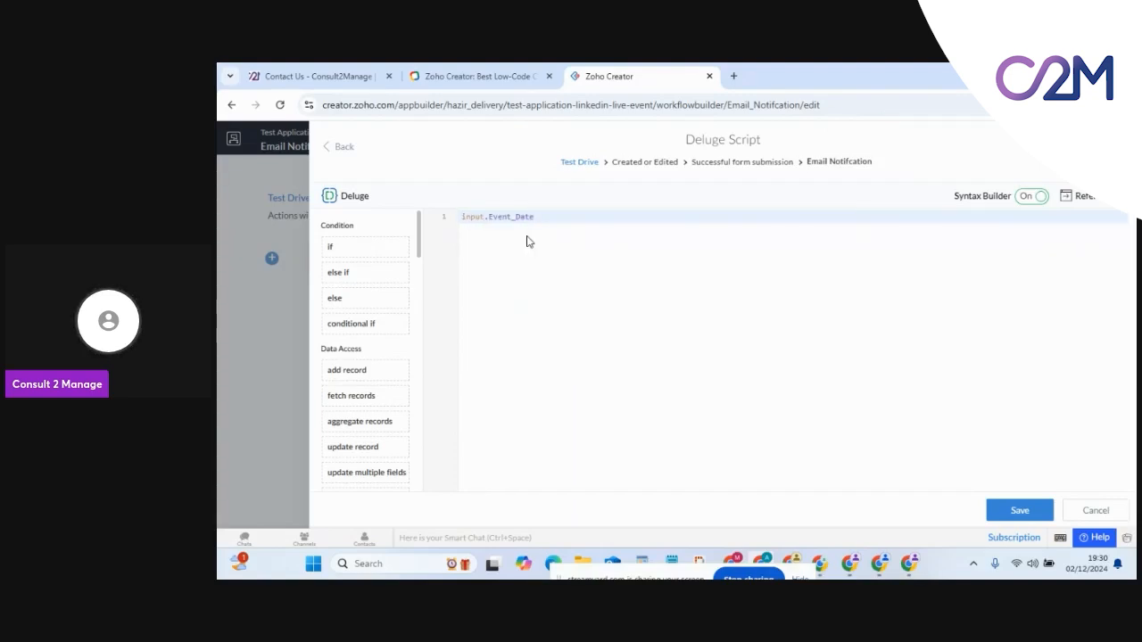
pyautogui.write('< ')
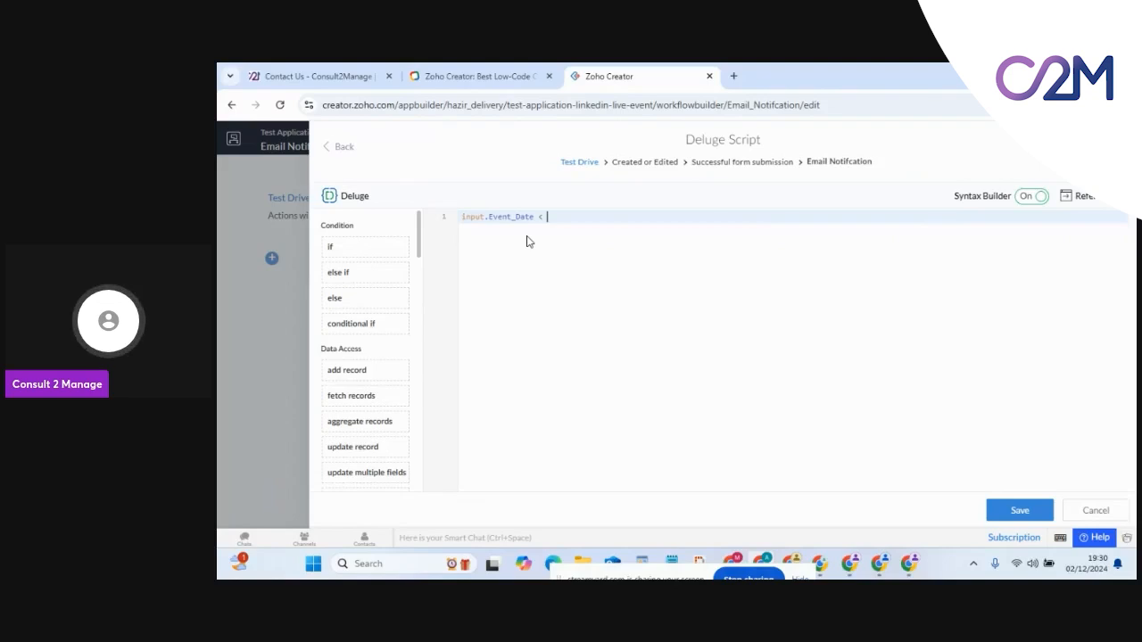
pyautogui.write('input.')
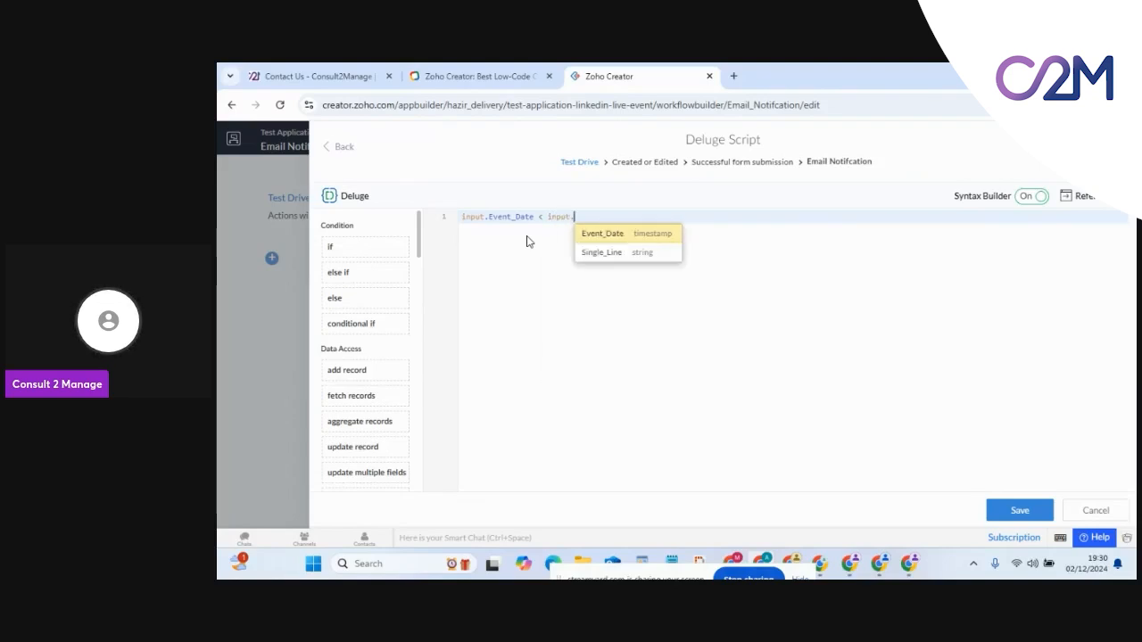
pyautogui.press('BackSpace')
pyautogui.press('BackSpace')
pyautogui.press('BackSpace')
pyautogui.press('BackSpace')
pyautogui.press('BackSpace')
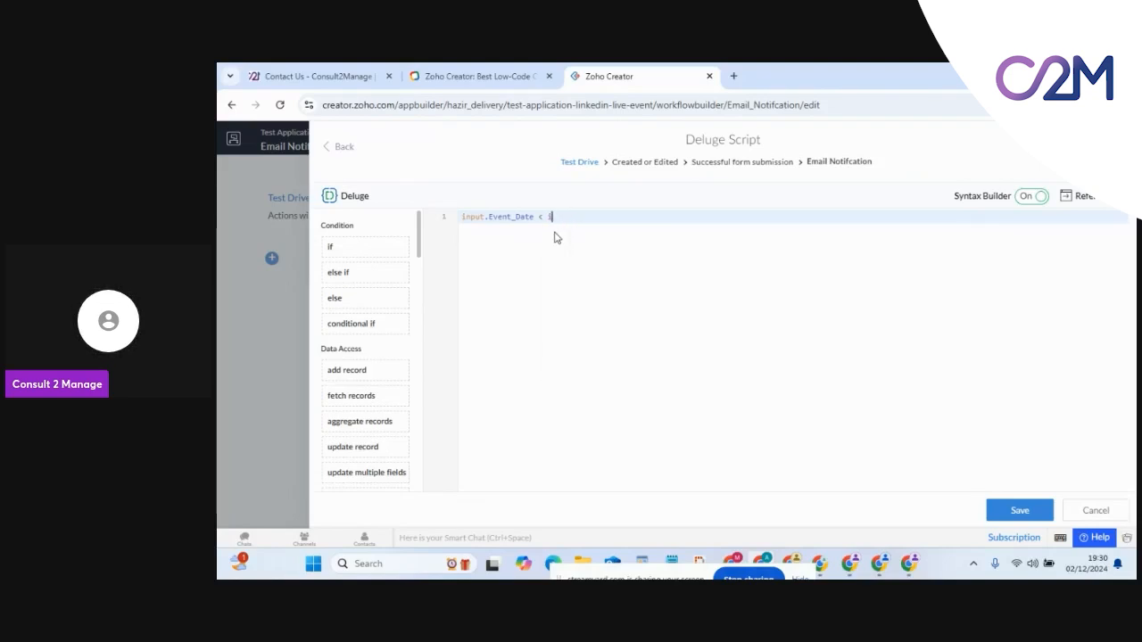
pyautogui.write('system')
pyautogui.press('BackSpace')
pyautogui.press('BackSpace')
pyautogui.press('BackSpace')
pyautogui.press('BackSpace')
pyautogui.press('BackSpace')
pyautogui.press('BackSpace')
# Step: Complete the Event_Date comparison with zoho.currentdate and add a new line below it
pyautogui.write('zoho.')
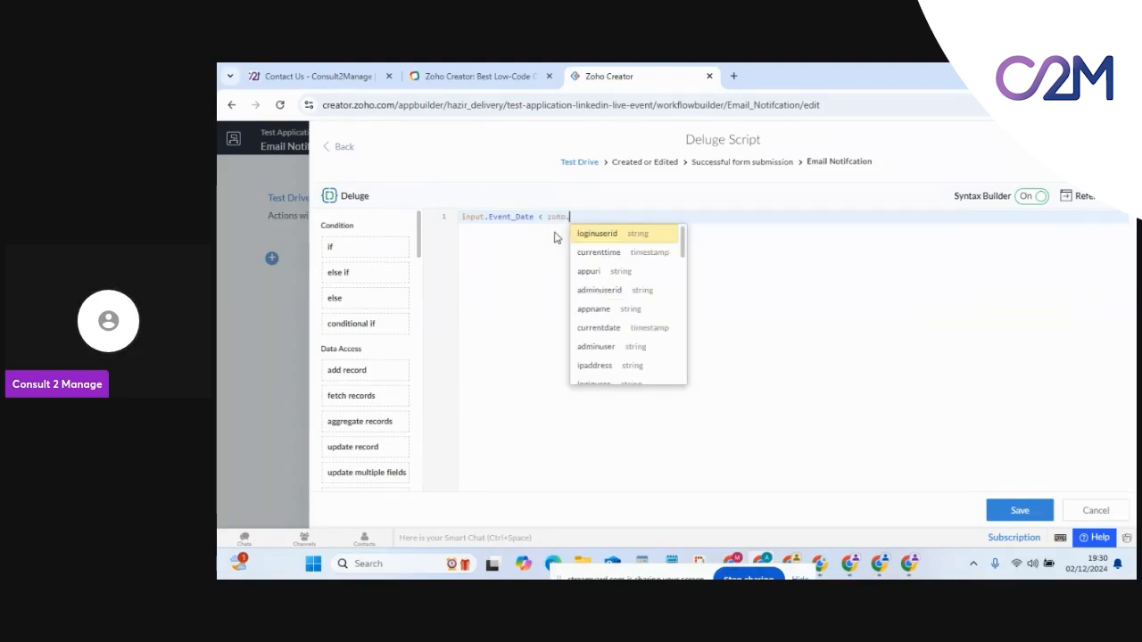
pyautogui.scroll(-8, 622, 323)
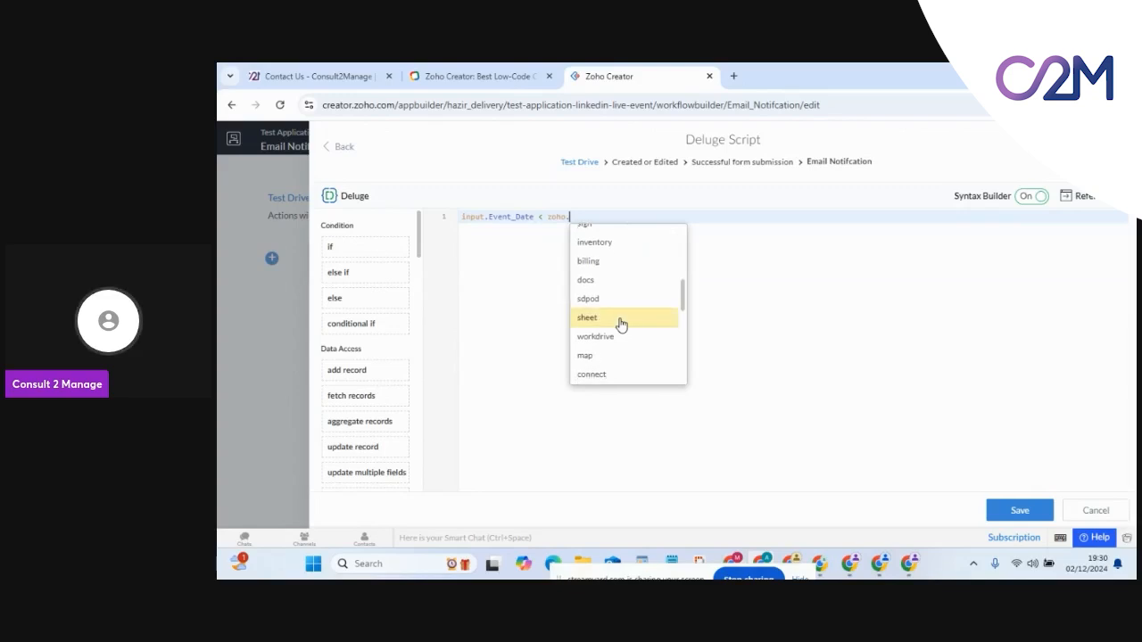
pyautogui.scroll(8, 632, 301)
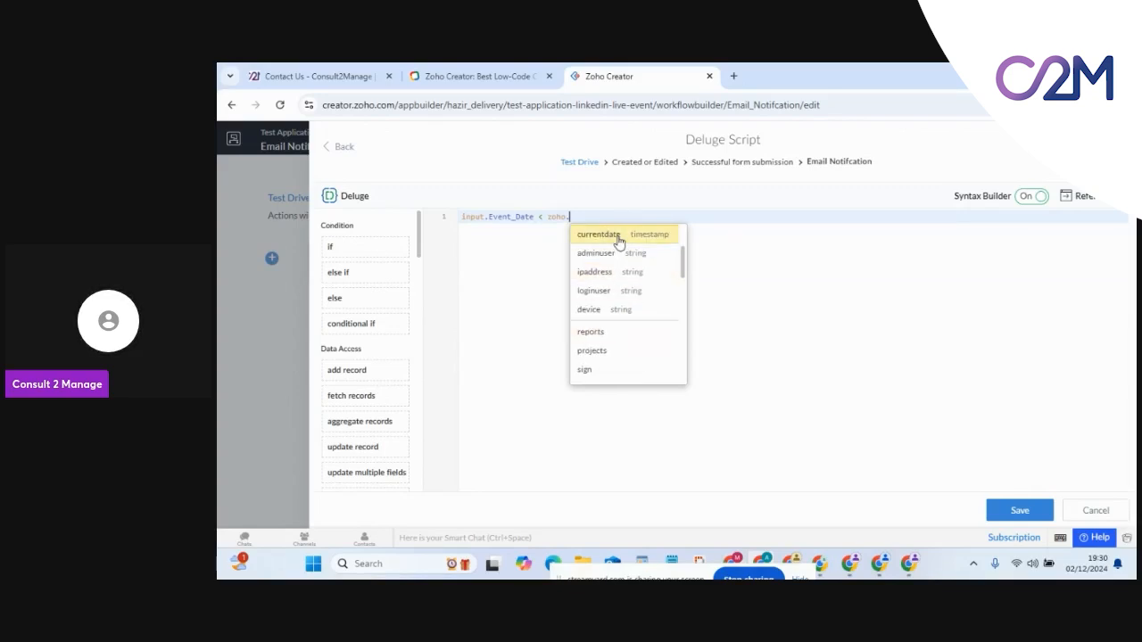
pyautogui.click(618, 235)
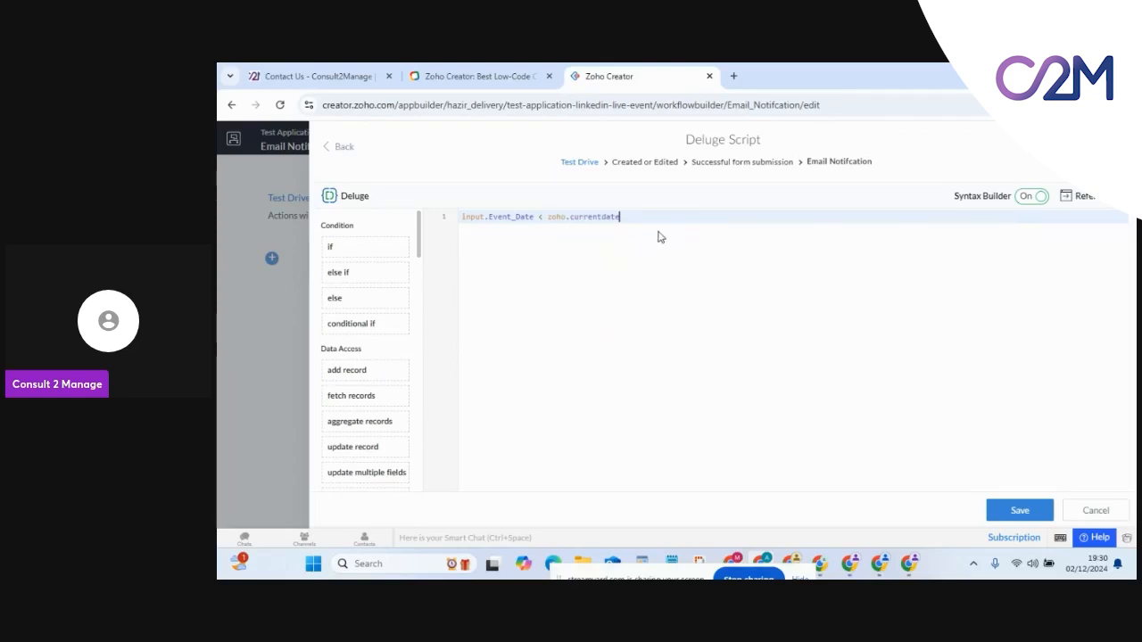
pyautogui.press('Return')
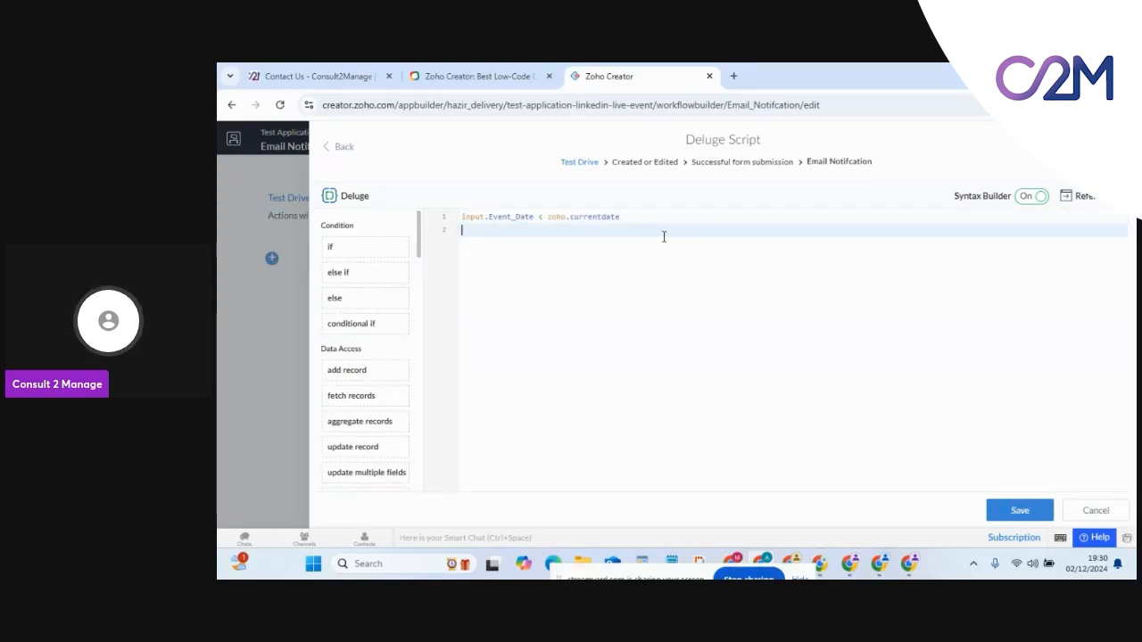
# Step: Turn the comparison into an if condition reading "if (input.Event_Date < zoho.currentdate)" and start a line beneath it
pyautogui.click(461, 219)
pyautogui.write('if ')
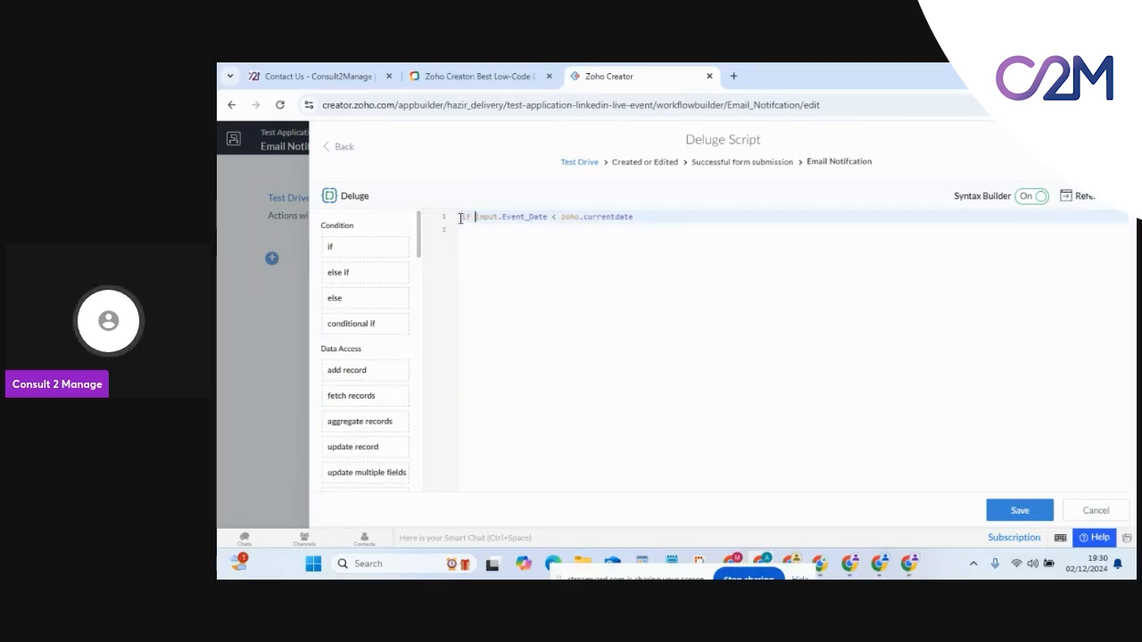
pyautogui.write('(')
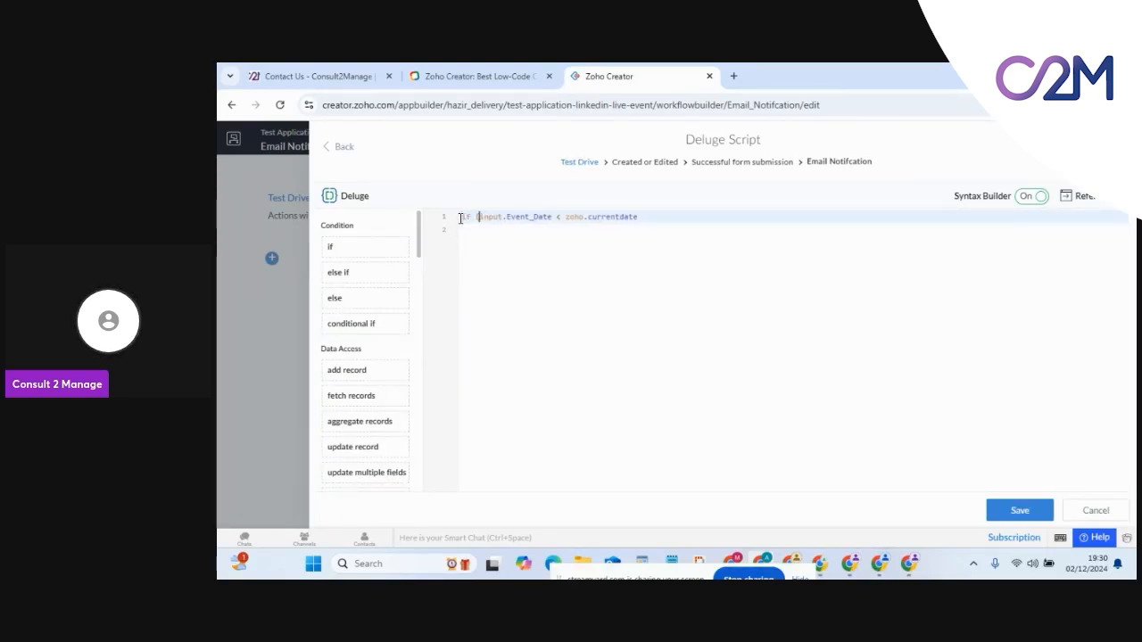
pyautogui.click(646, 216)
pyautogui.write(')')
pyautogui.press('Return')
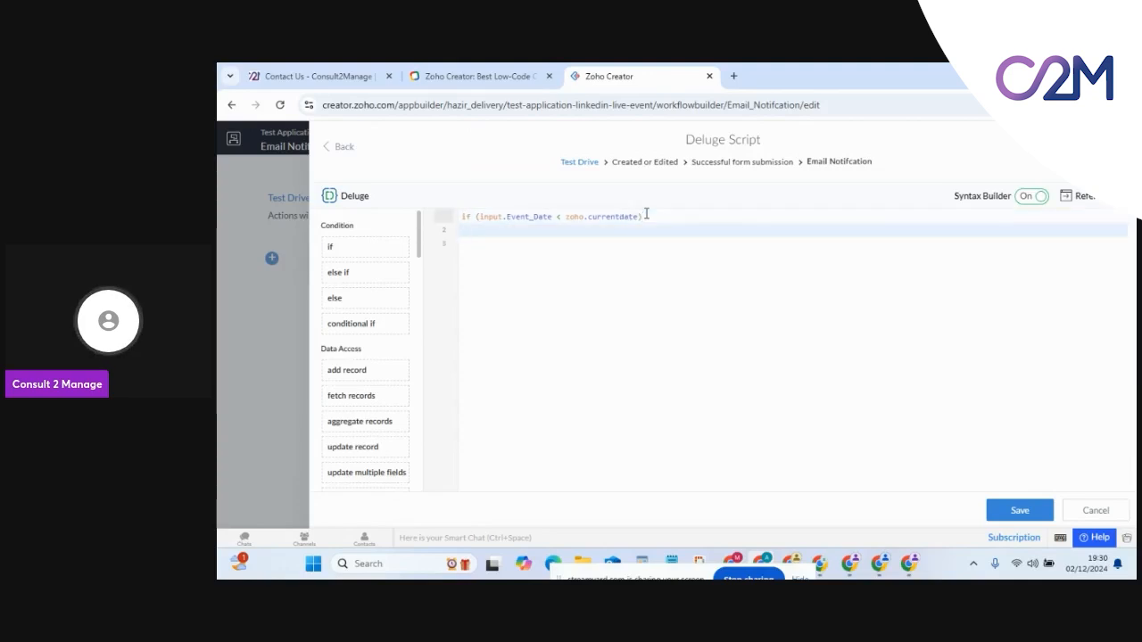
# Step: Add a braced body to the if condition containing input.Single_Line = "This is Test";
pyautogui.write('{')
pyautogui.press('Return')
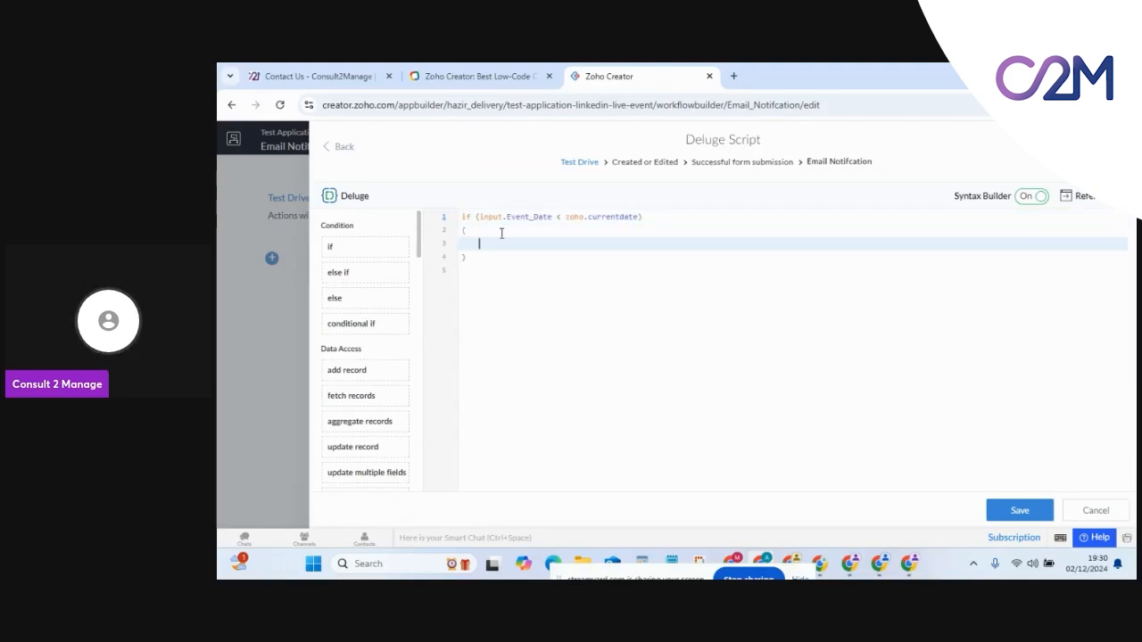
pyautogui.write('input.')
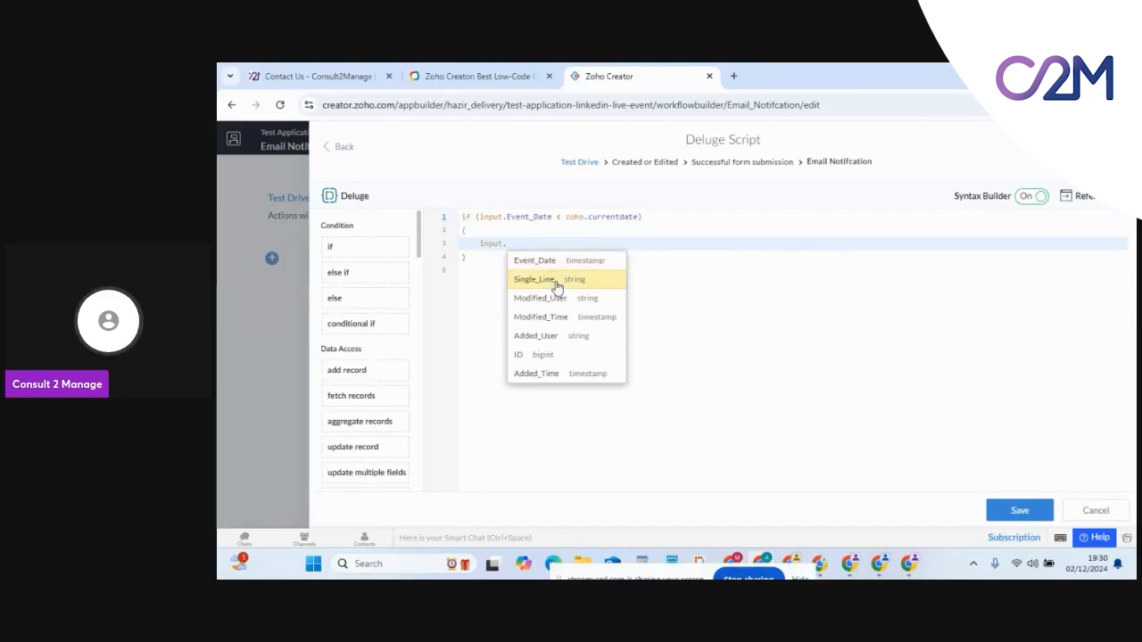
pyautogui.click(556, 285)
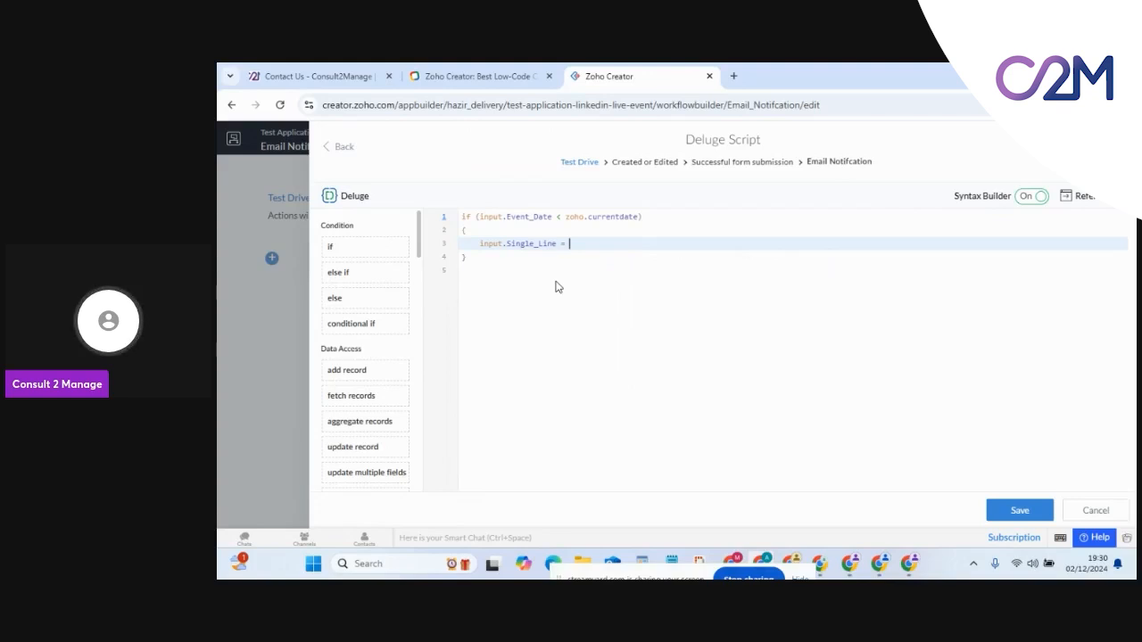
pyautogui.write('= "This is Te')
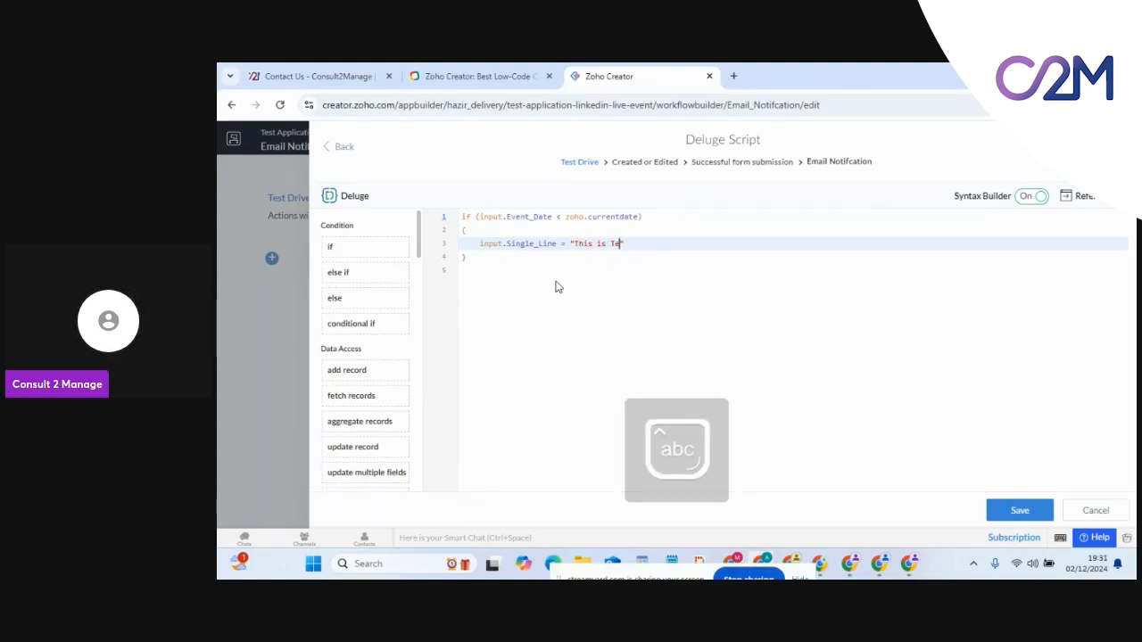
pyautogui.write('st";')
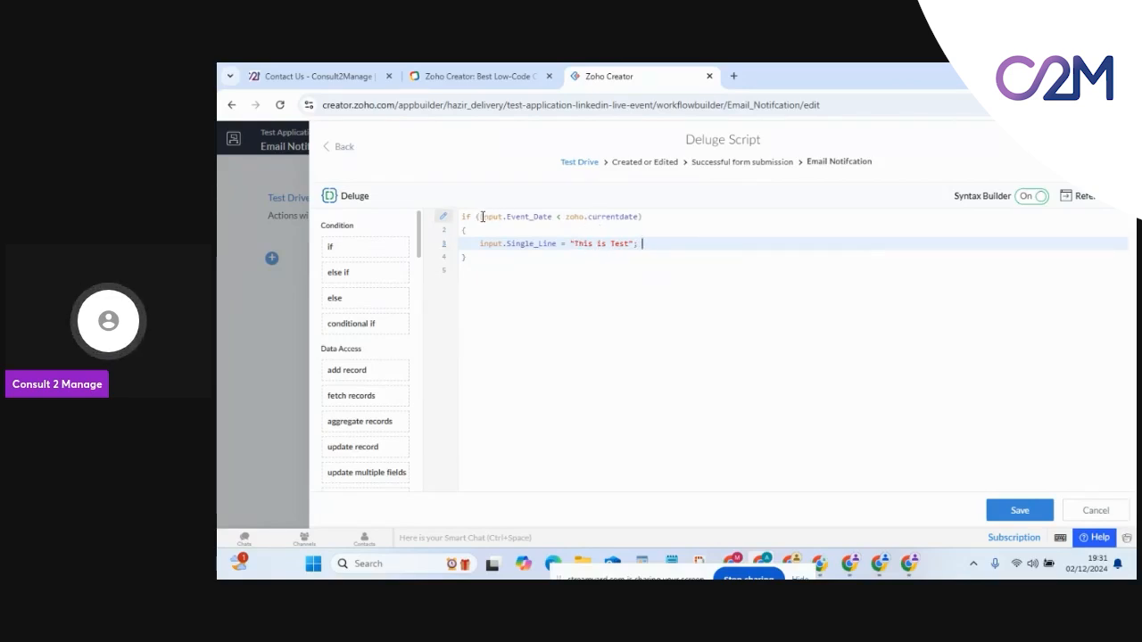
# Step: Change the if condition to compare 1 < 2 and save the Deluge script
pyautogui.moveTo(479, 216); pyautogui.dragTo(554, 218)
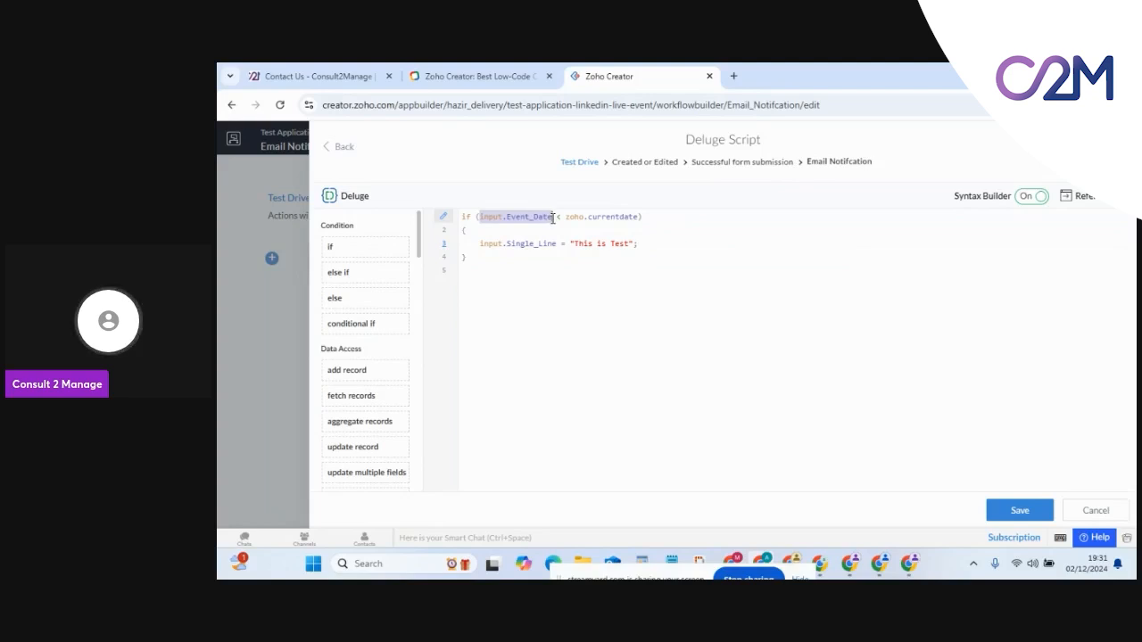
pyautogui.write('1')
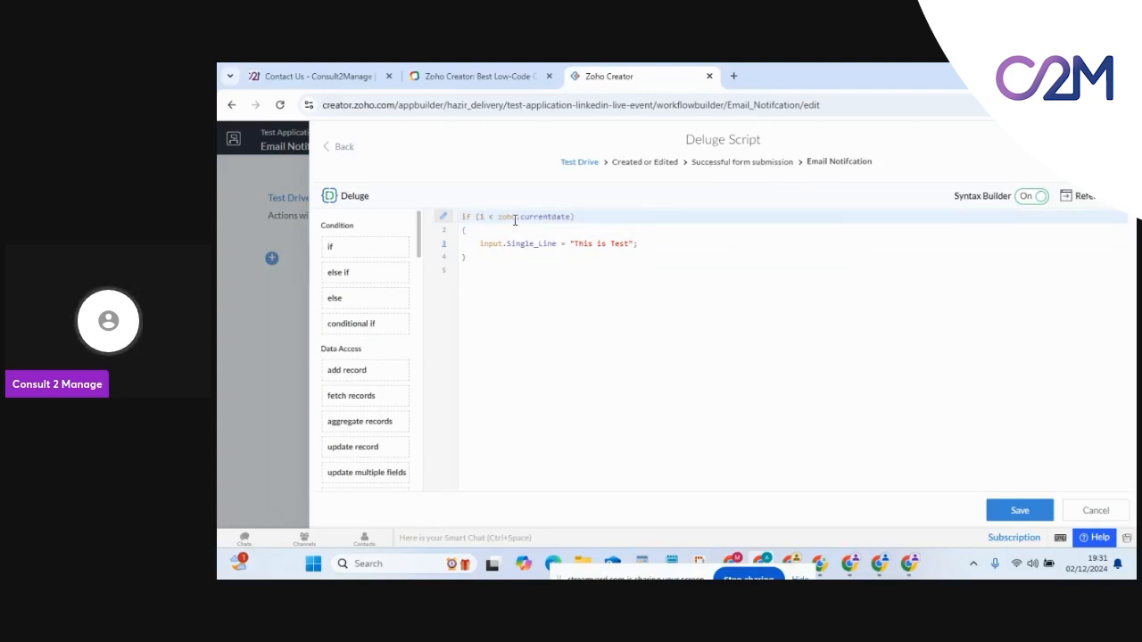
pyautogui.moveTo(498, 216); pyautogui.dragTo(570, 217)
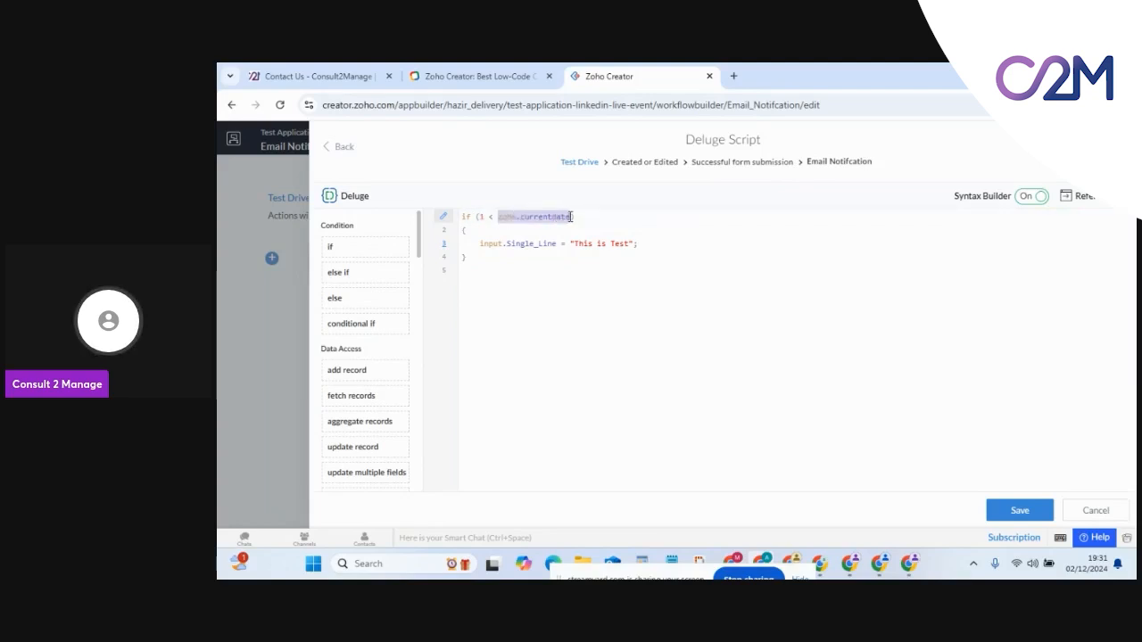
pyautogui.write('2')
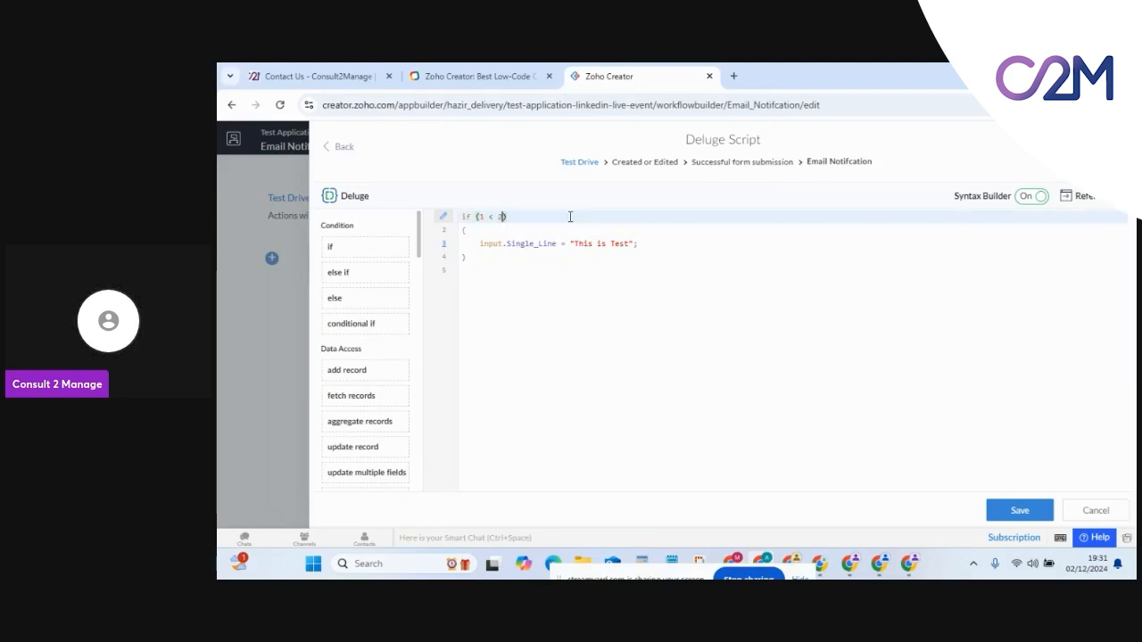
pyautogui.click(1001, 505)
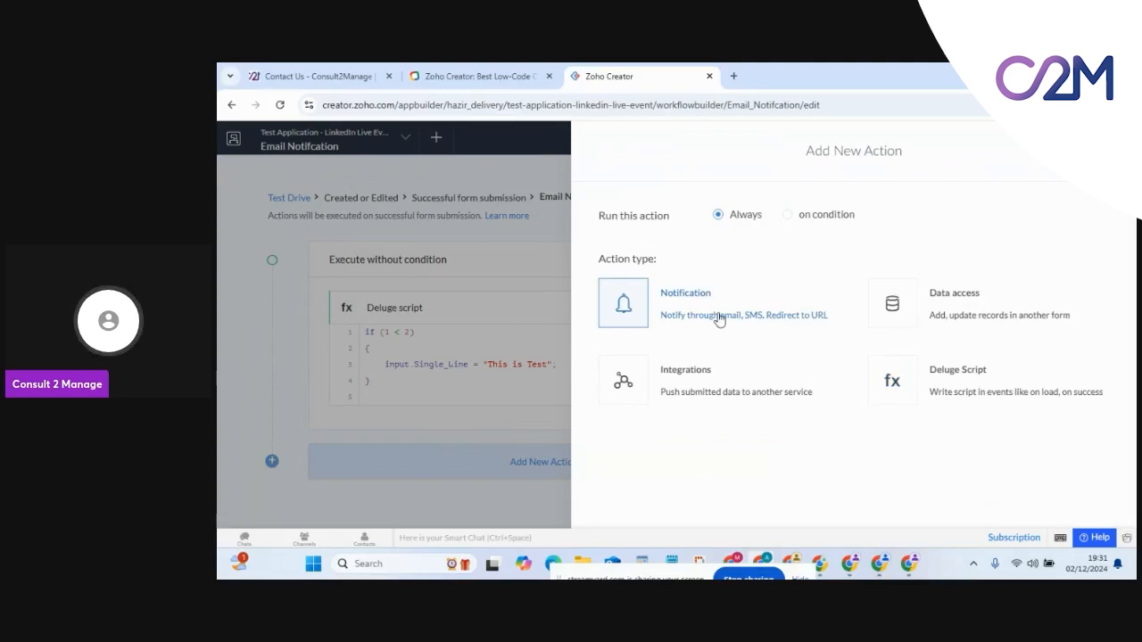
# Step: Add a Send notification action based on the Users list and choose the company's info e-mail address as recipient
pyautogui.click(719, 320)
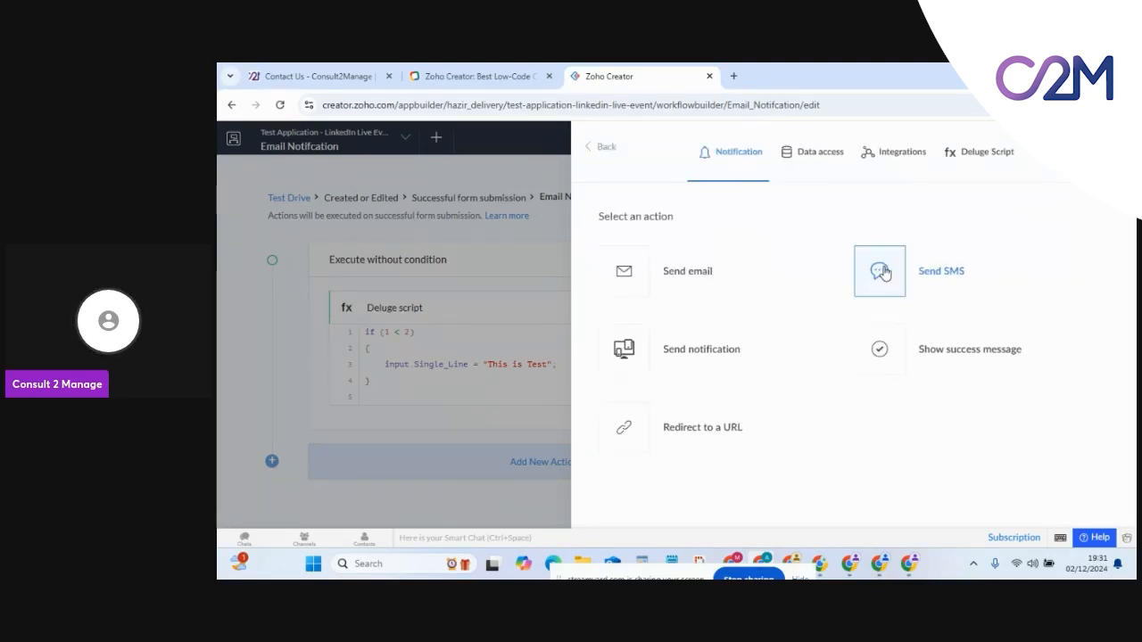
pyautogui.click(721, 356)
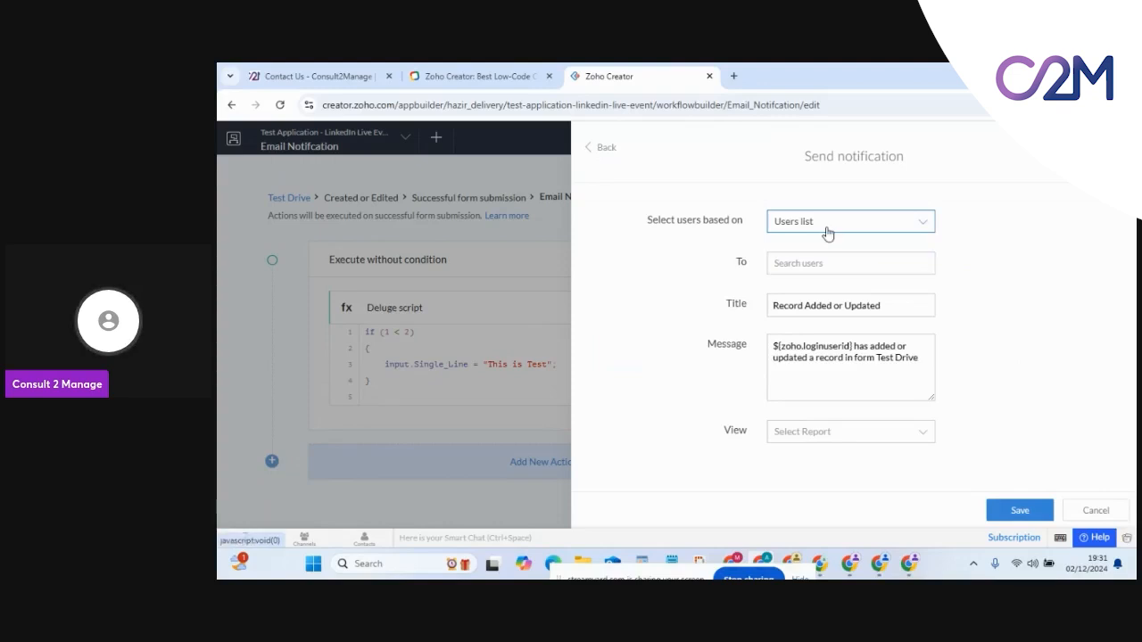
pyautogui.click(826, 220)
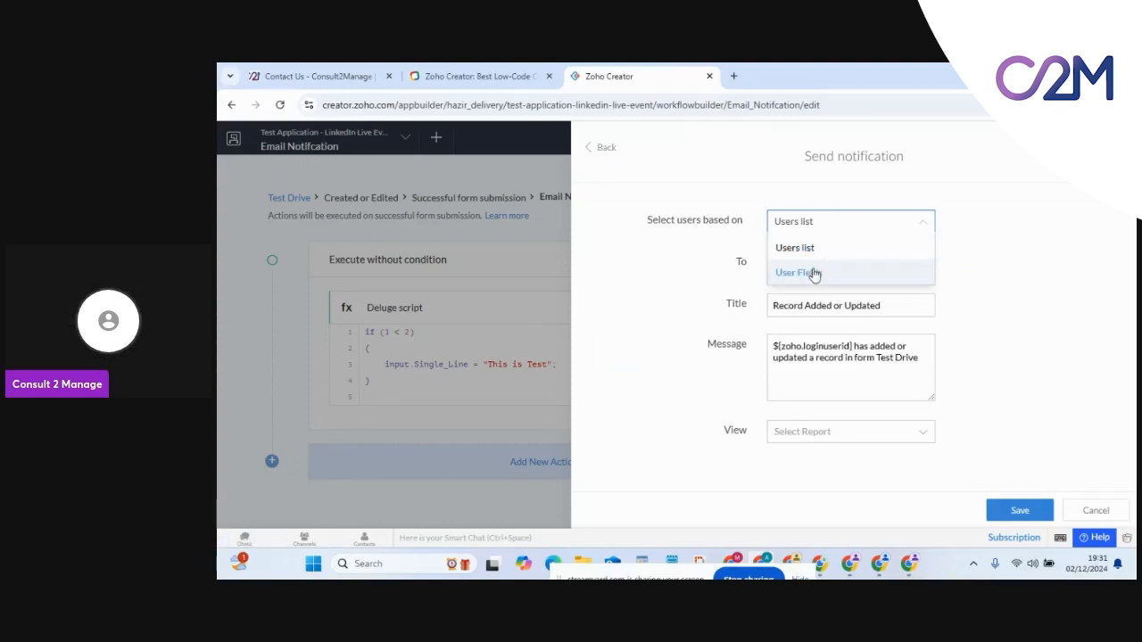
pyautogui.click(809, 249)
pyautogui.click(802, 263)
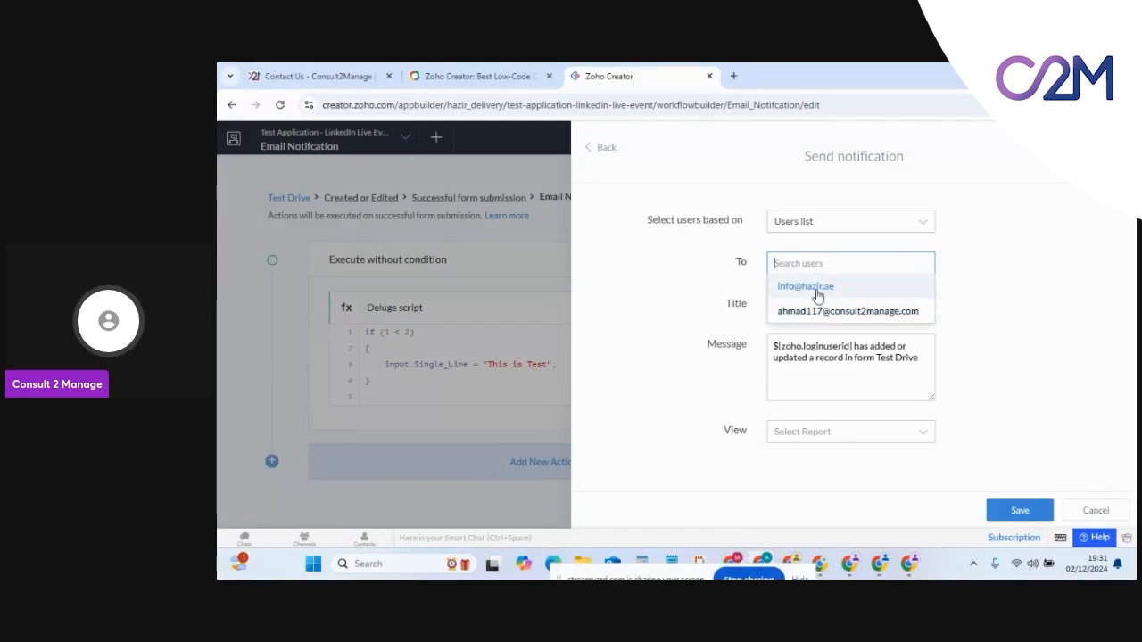
pyautogui.click(816, 287)
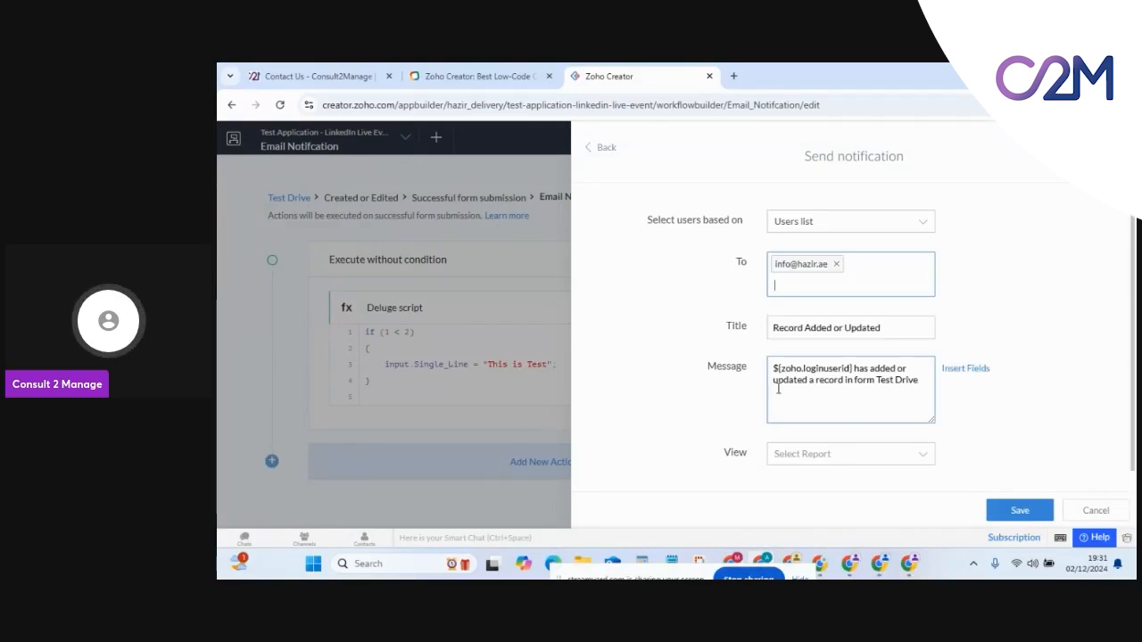
# Step: Set the notification's view to the All Test Drives report and save the action
pyautogui.click(839, 453)
pyautogui.click(810, 484)
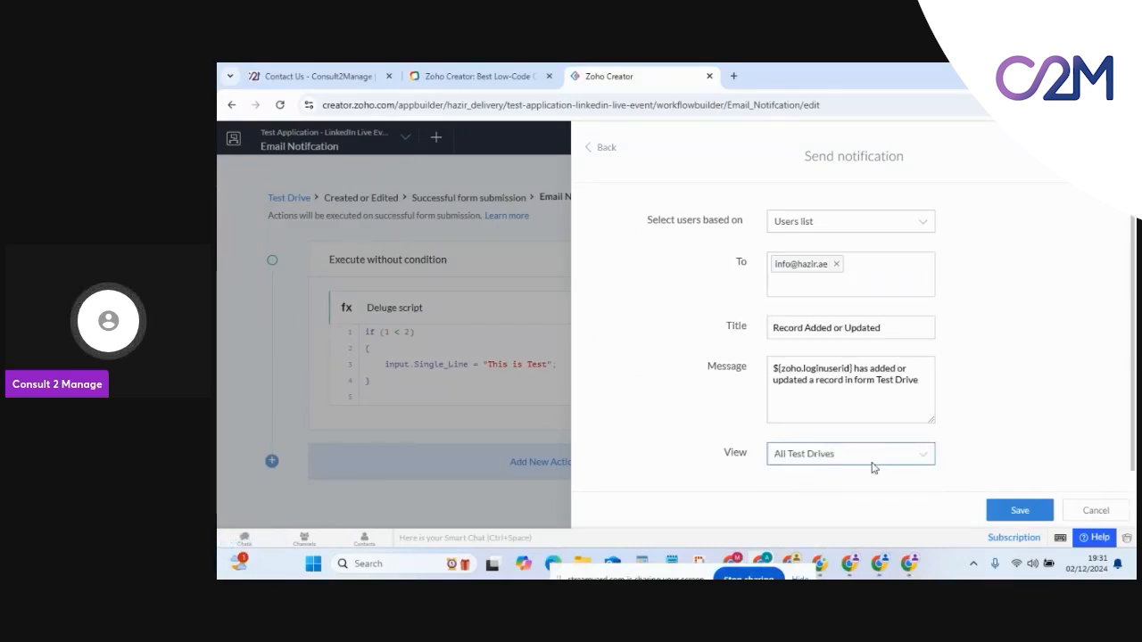
pyautogui.click(1008, 511)
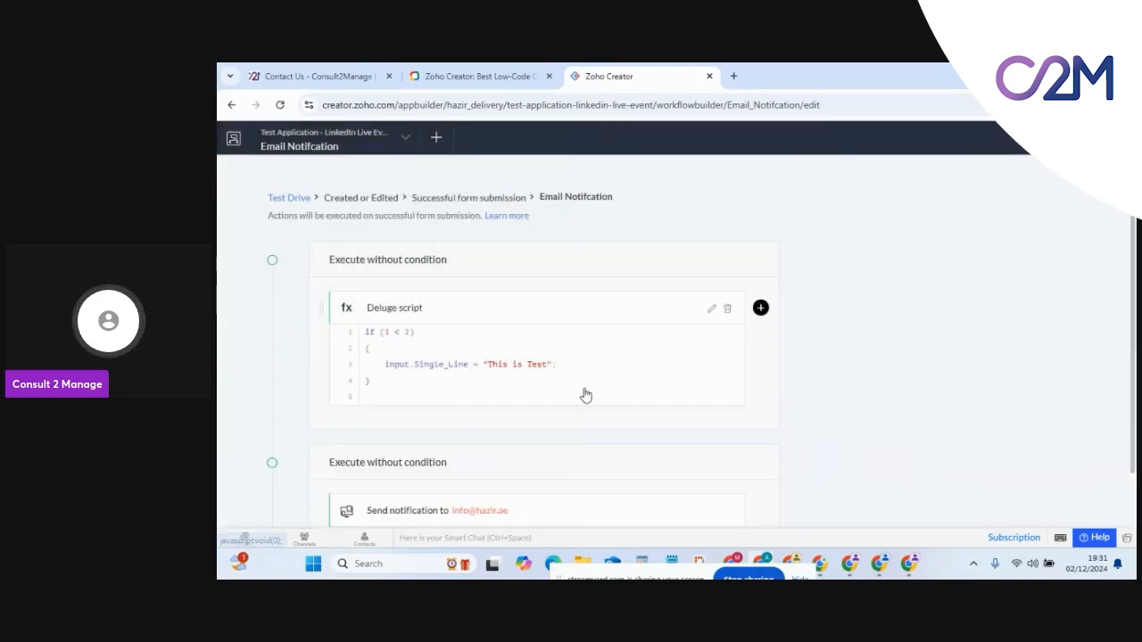
# Step: Examine the notification types available for a further workflow action, and close the selection without adding one
pyautogui.click(549, 504)
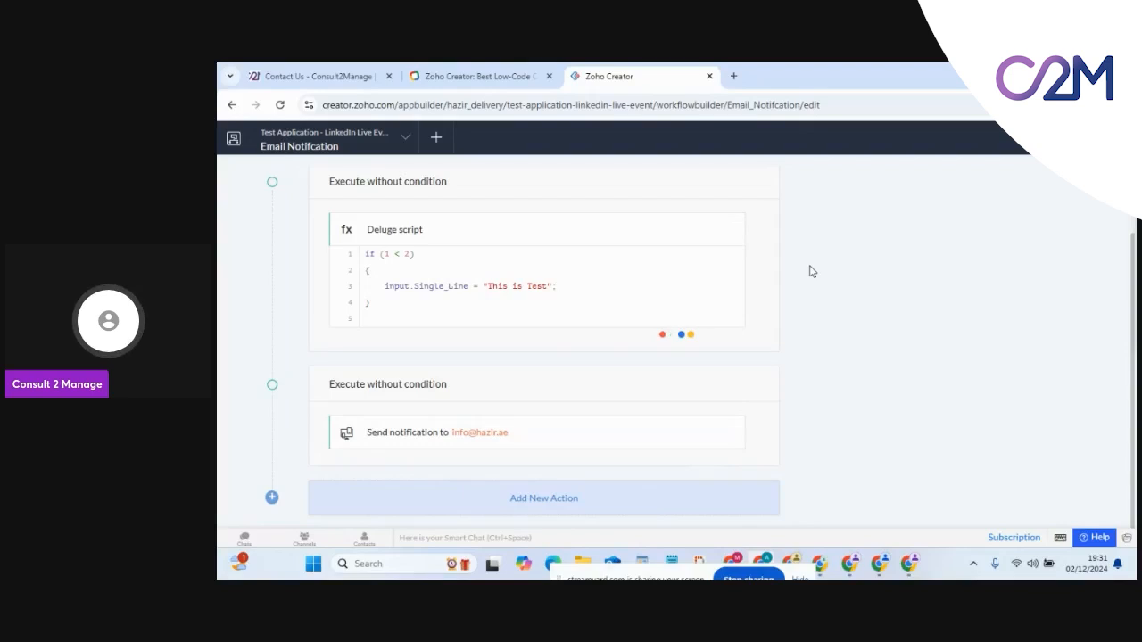
pyautogui.click(627, 310)
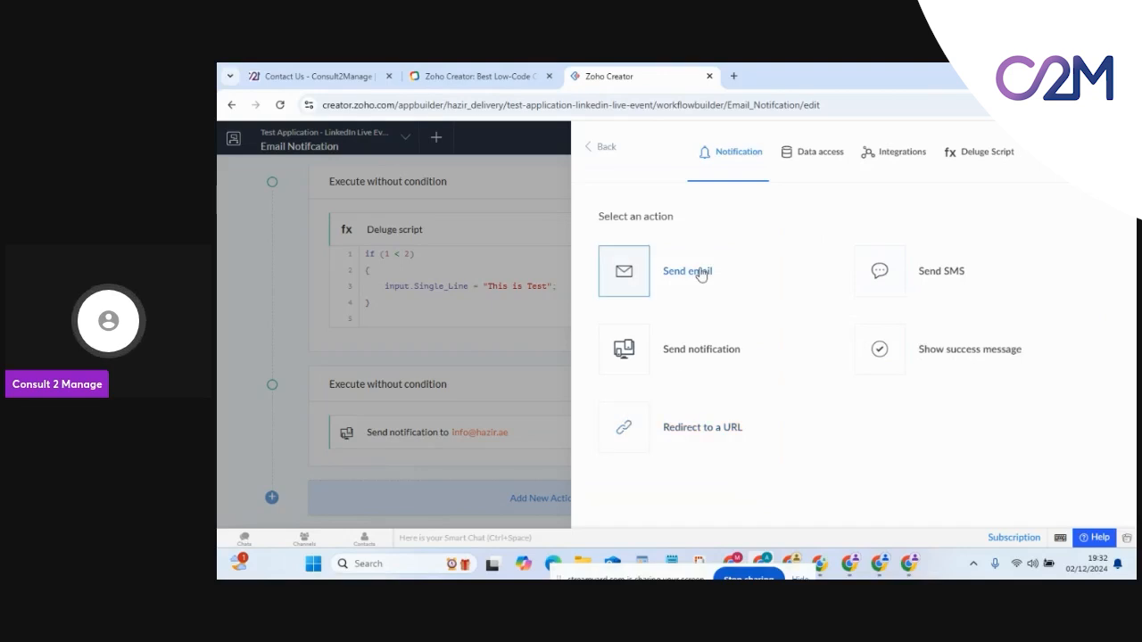
pyautogui.click(1112, 147)
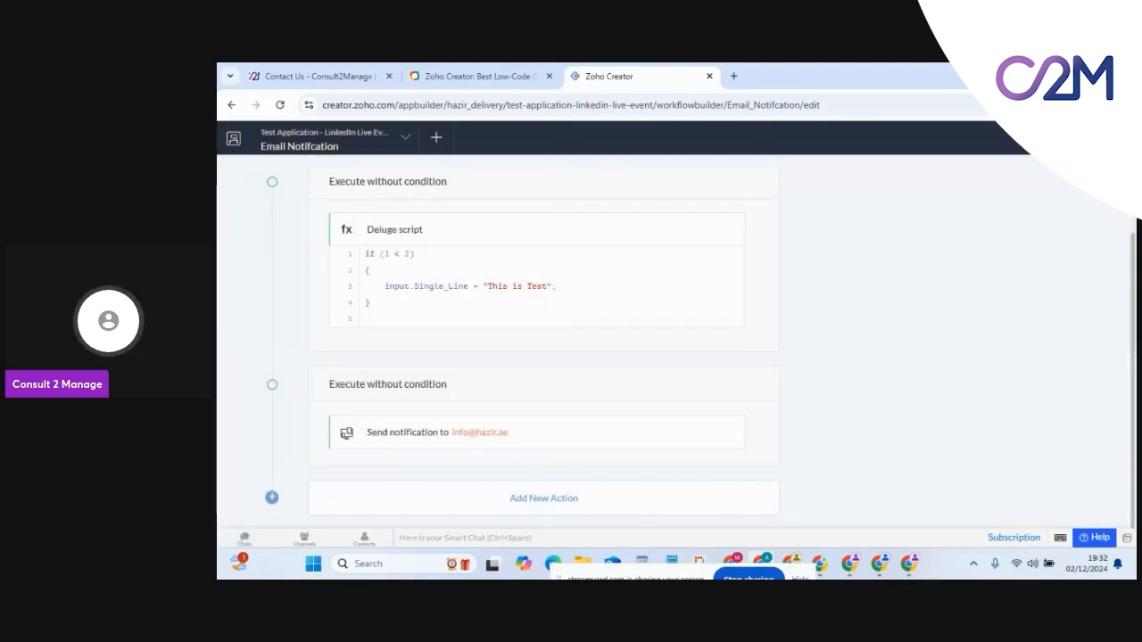
# Step: Leave the workflow builder and examine the Blueprints, Payments, Approvals, Schedules and Functions workflow types
pyautogui.click(1112, 139)
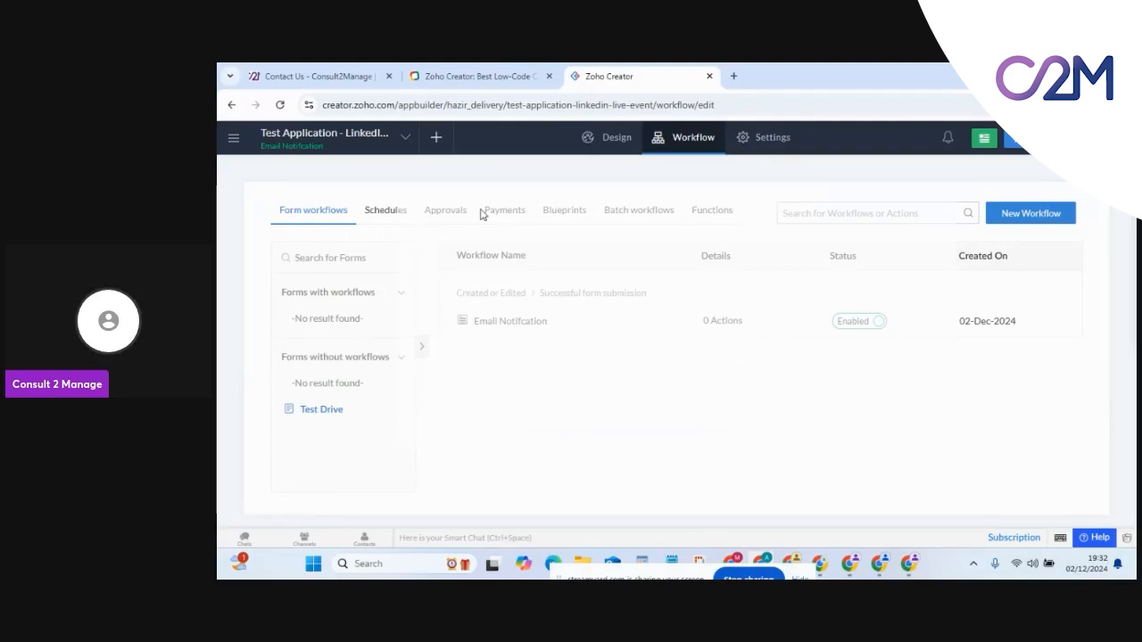
pyautogui.click(562, 214)
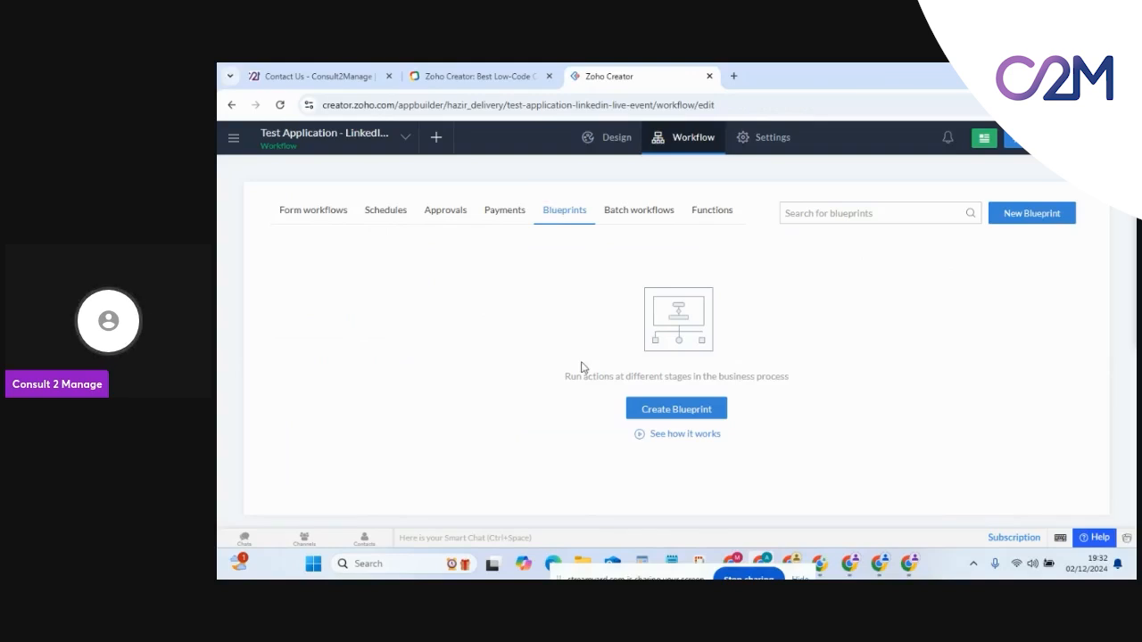
pyautogui.click(500, 211)
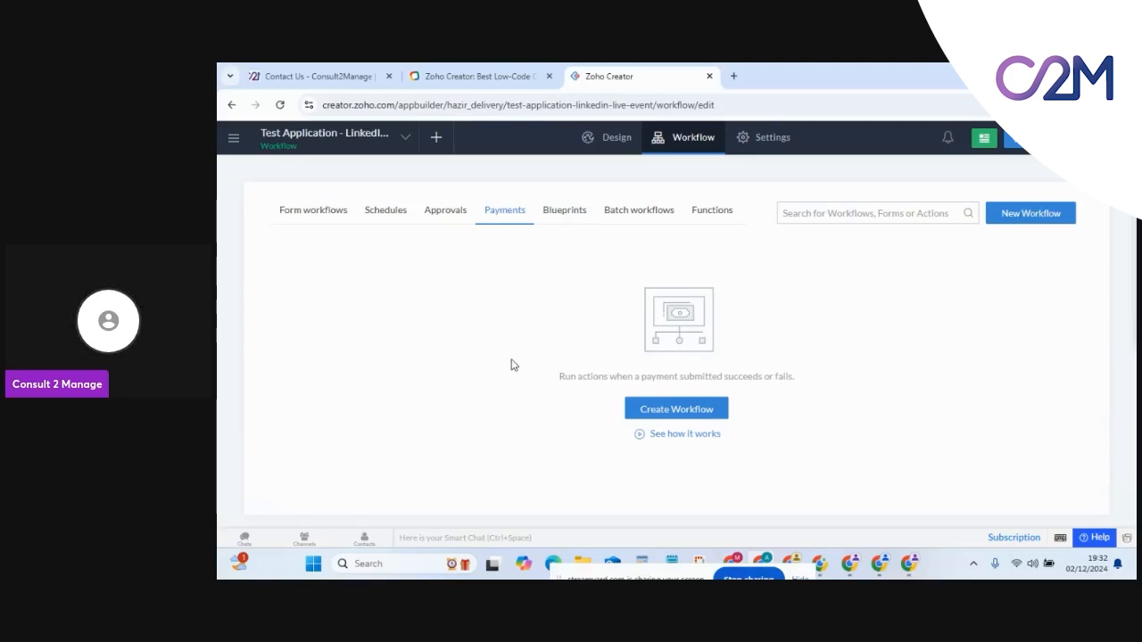
pyautogui.click(446, 213)
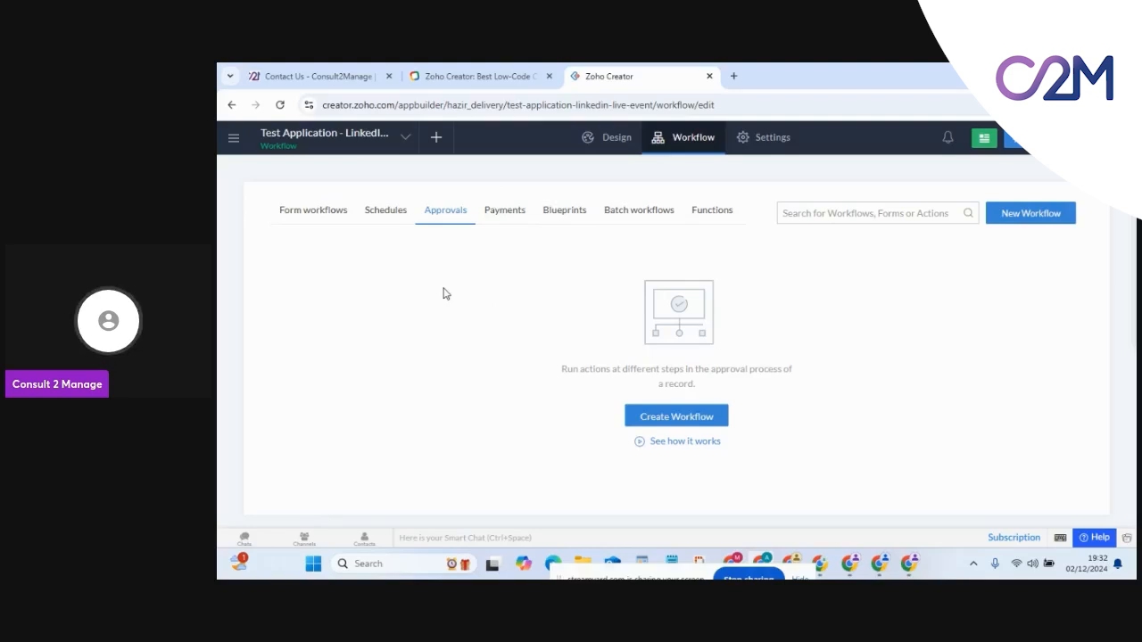
pyautogui.click(380, 214)
pyautogui.click(318, 216)
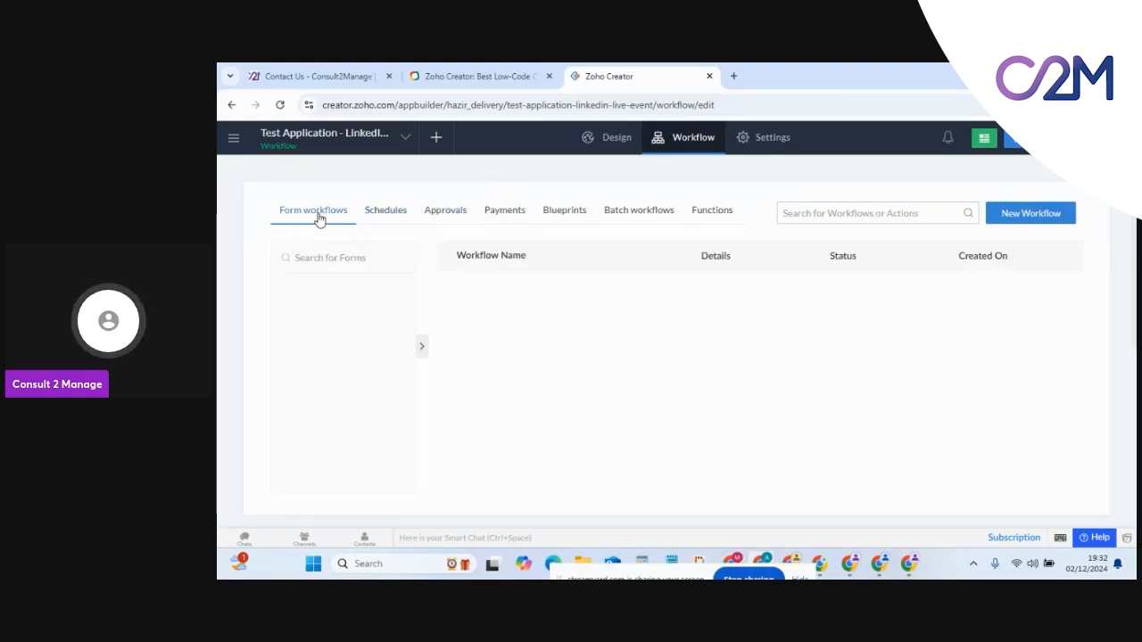
pyautogui.click(385, 222)
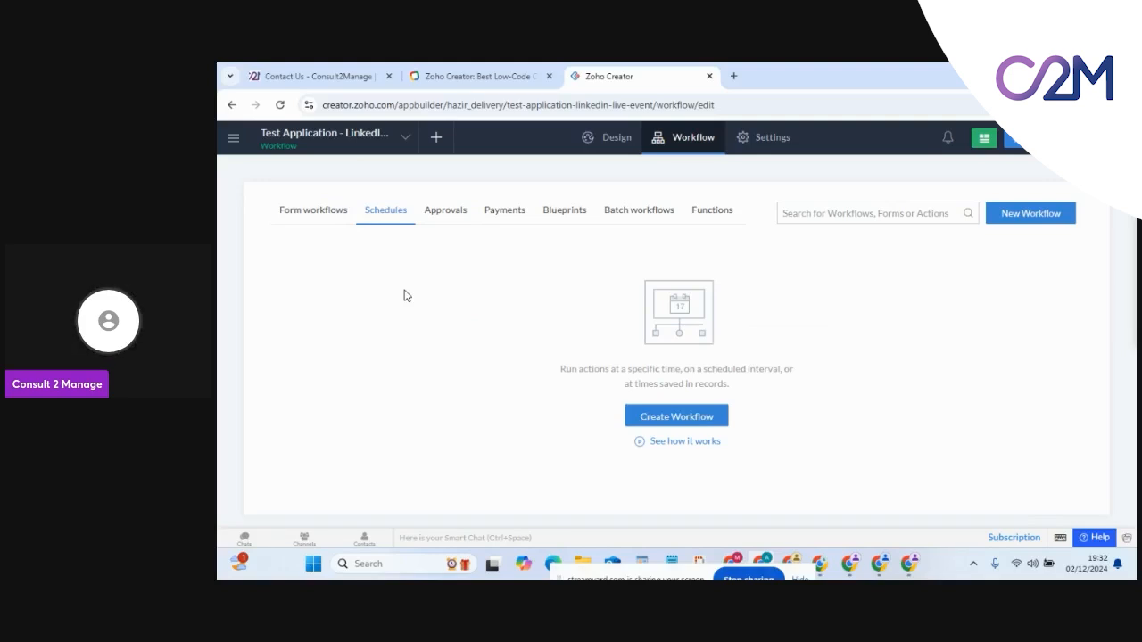
pyautogui.click(712, 215)
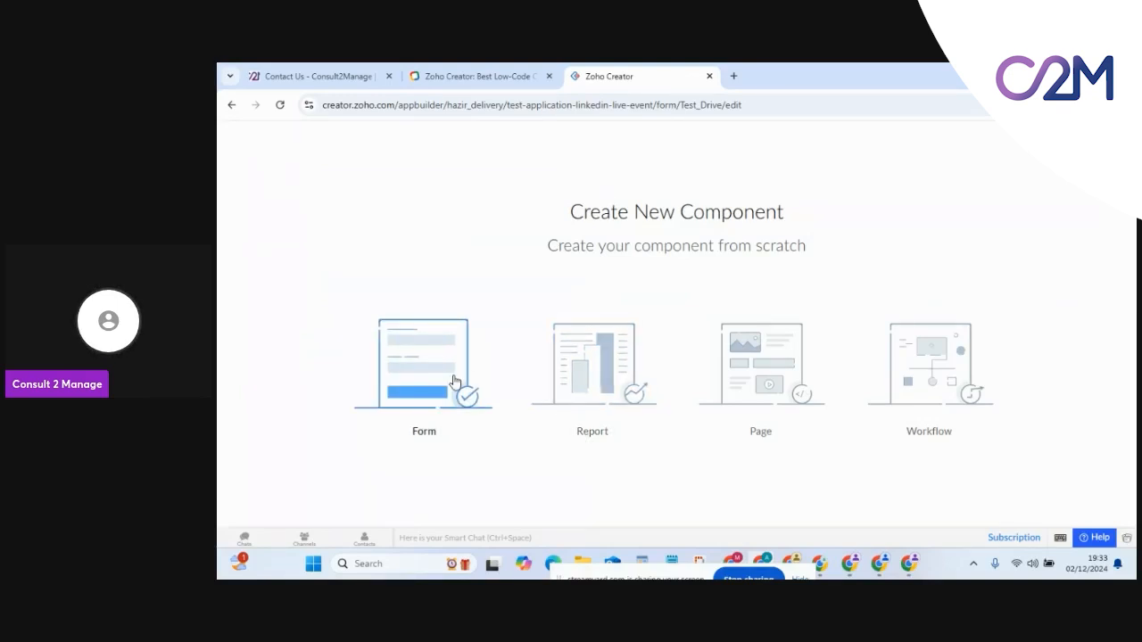
# Step: Create a new blank page component named "test page"
pyautogui.click(764, 370)
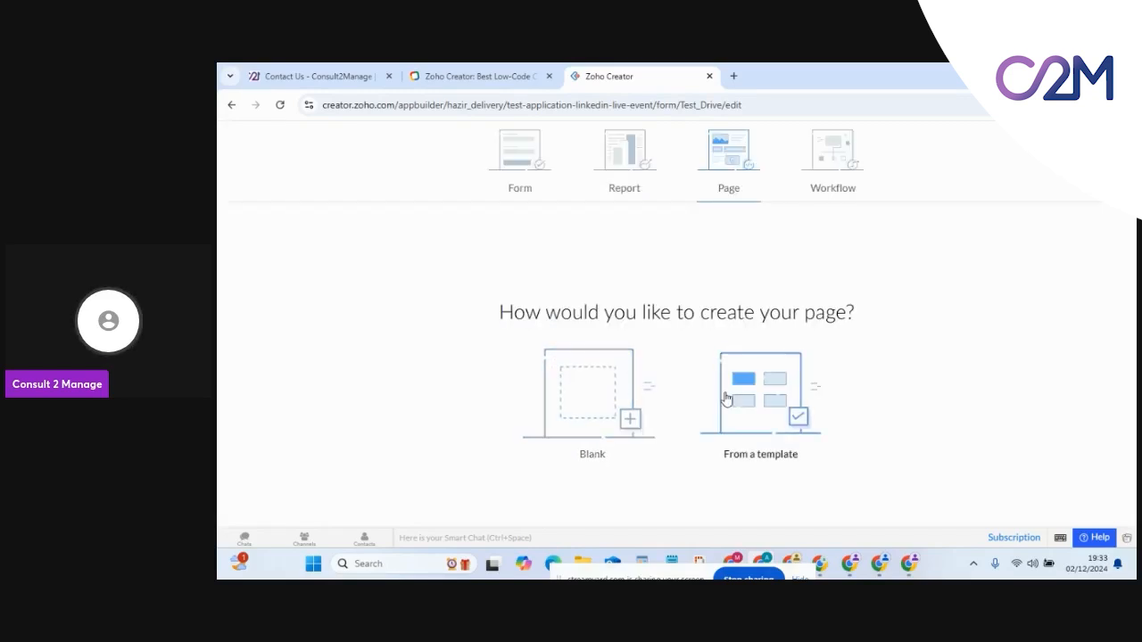
pyautogui.click(625, 395)
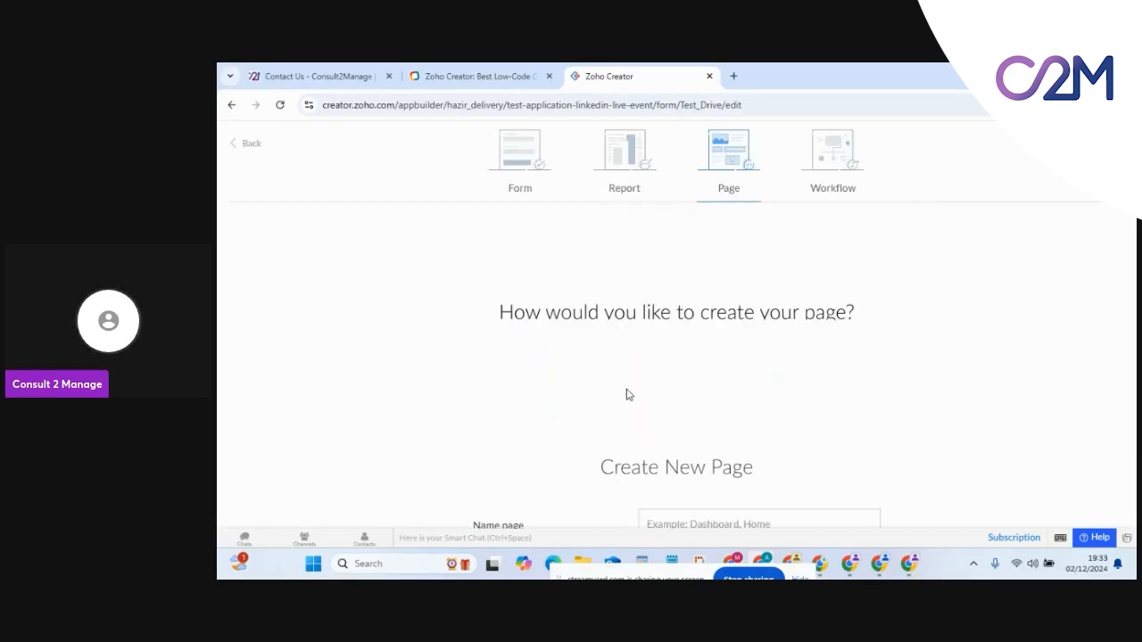
pyautogui.write('test page')
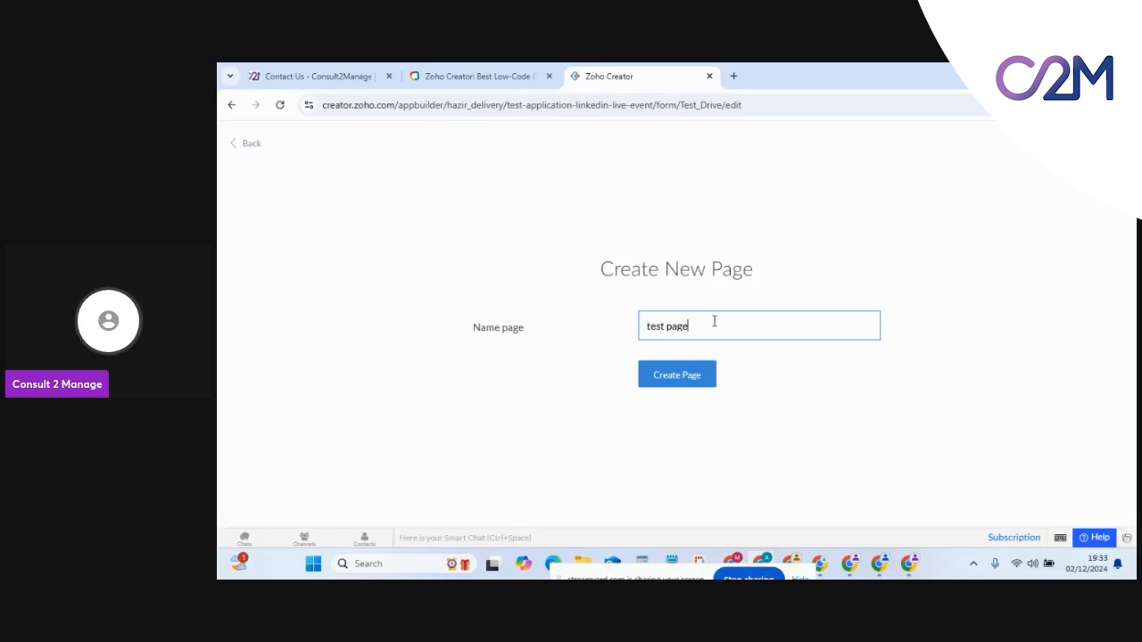
pyautogui.click(684, 382)
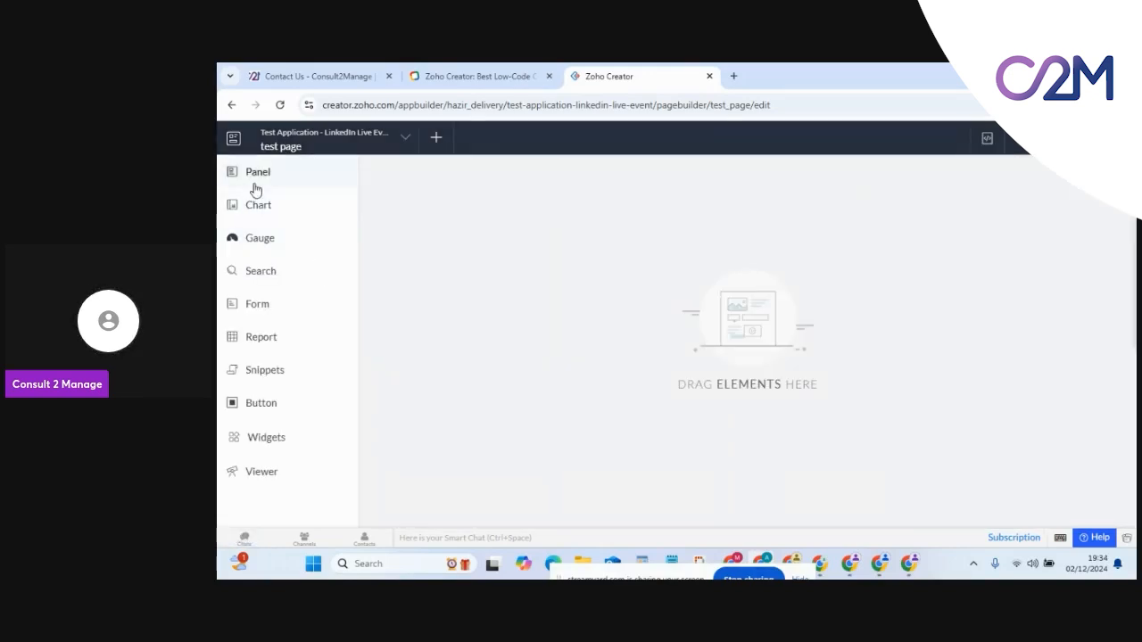
# Step: Choose Test Application - LinkedIn Live Event and its Test Drive form as the source for a form element on the page
pyautogui.moveTo(262, 183)
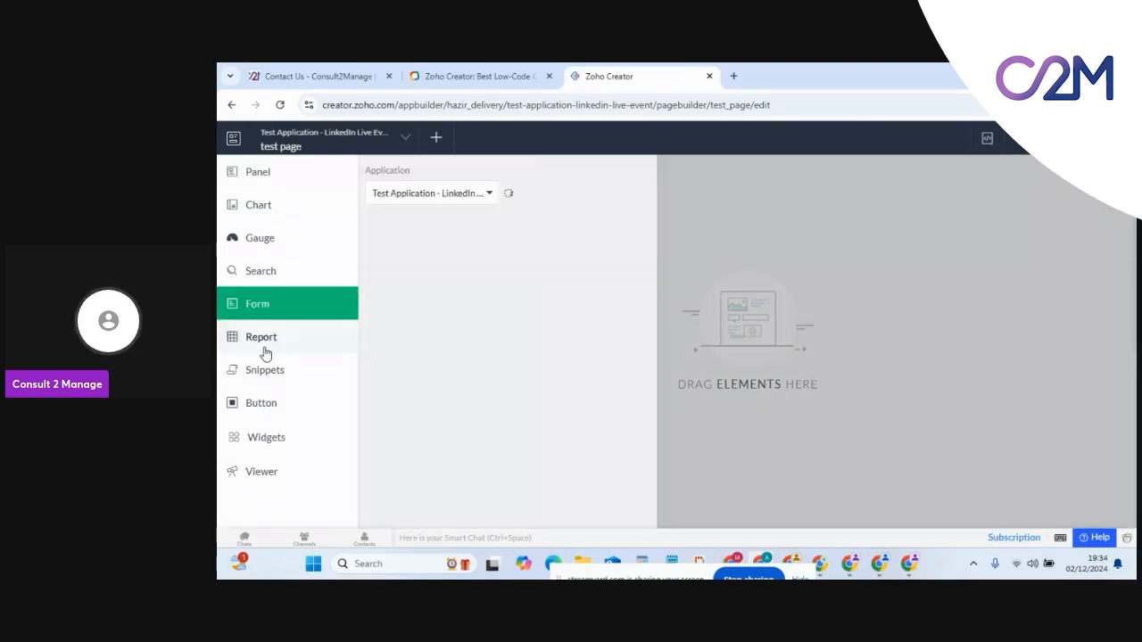
pyautogui.click(454, 198)
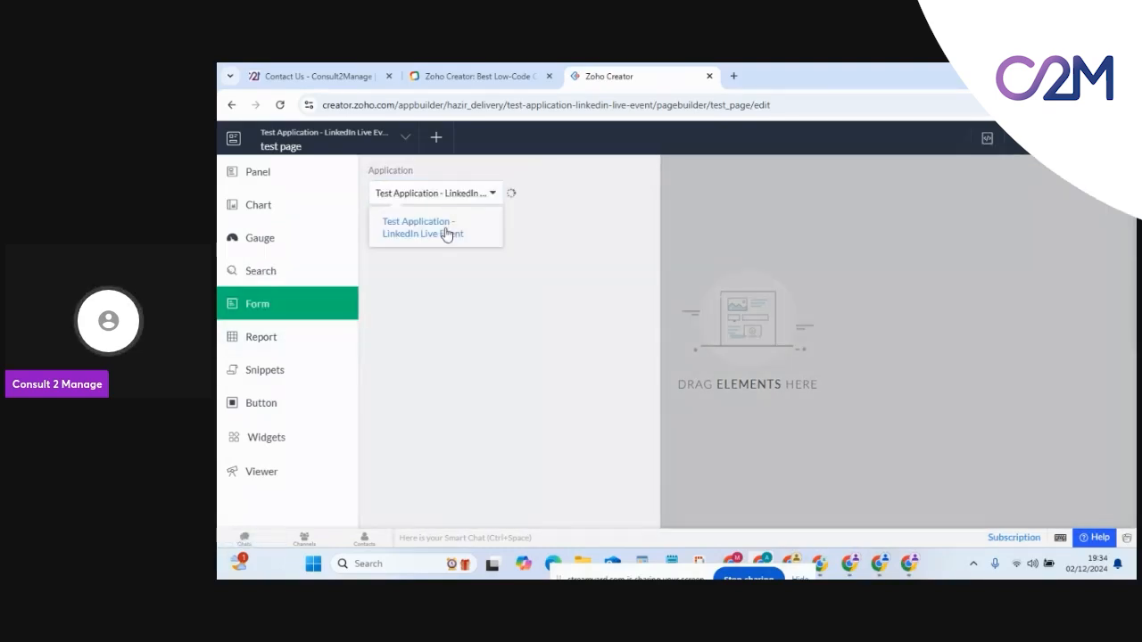
pyautogui.click(446, 234)
pyautogui.click(560, 196)
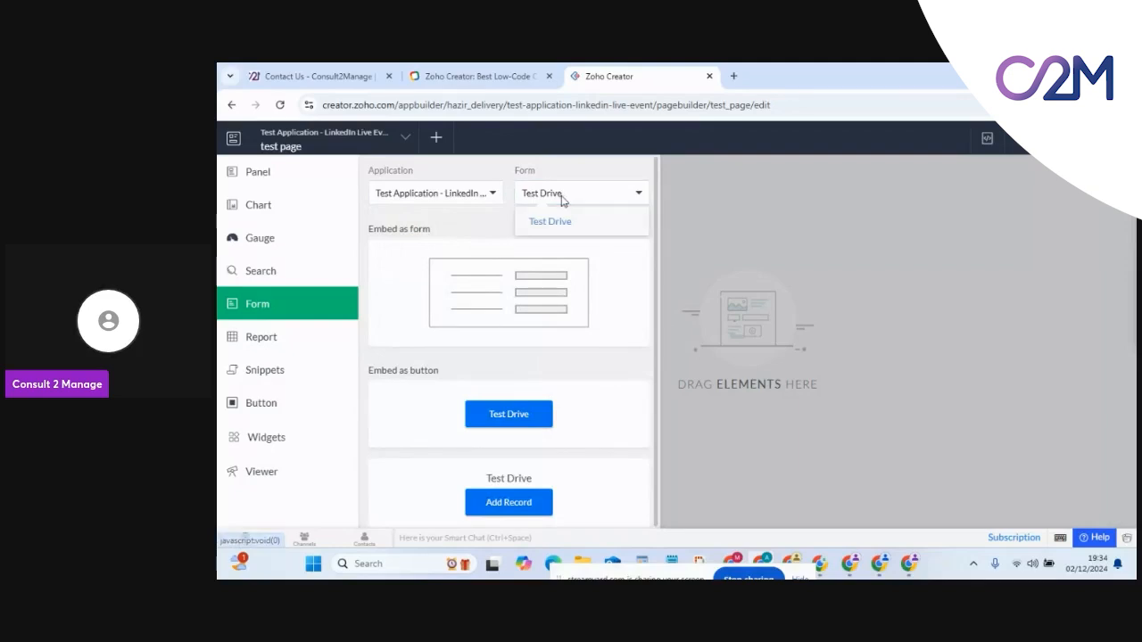
pyautogui.click(477, 234)
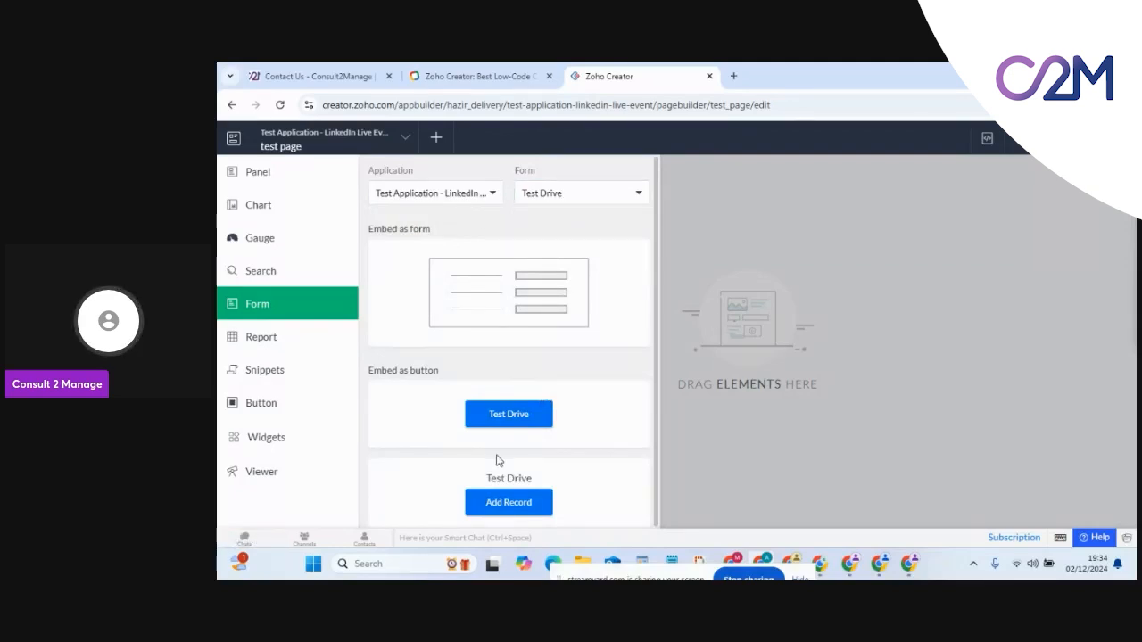
# Step: Examine the Report, Snippets, Button, Widgets, Viewer and Form elements that can be placed on the page
pyautogui.click(305, 339)
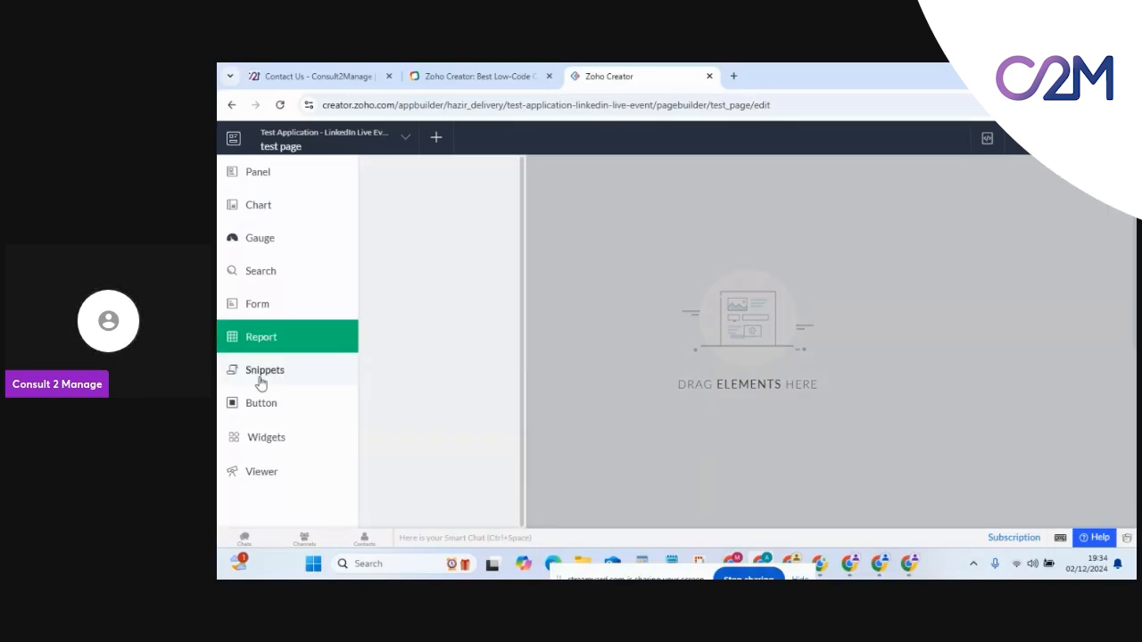
pyautogui.click(260, 381)
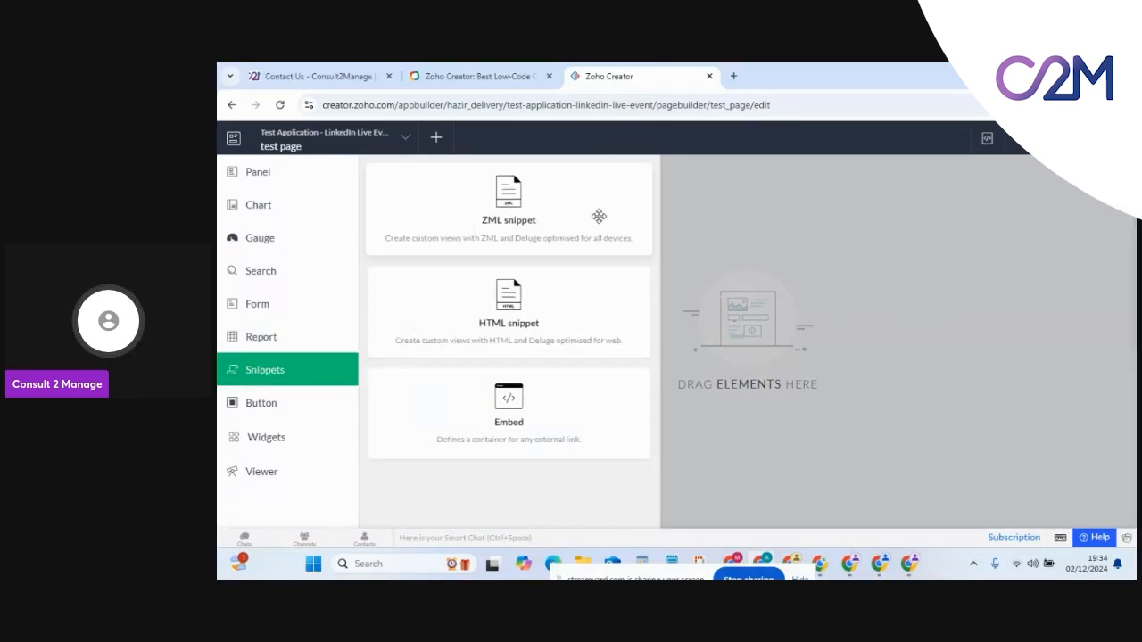
pyautogui.click(272, 406)
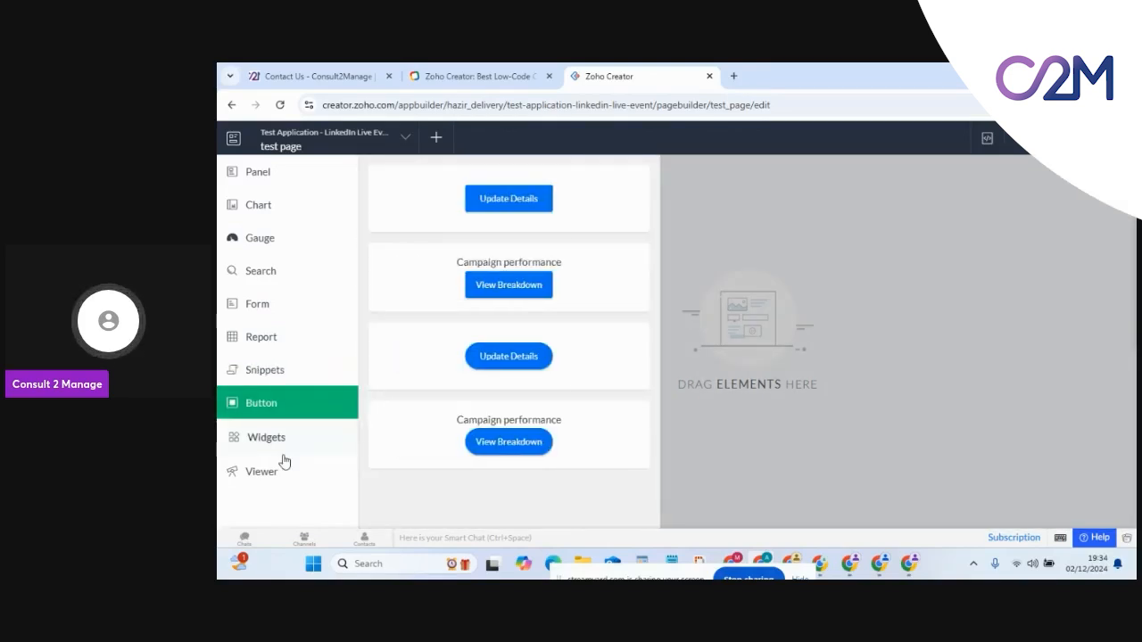
pyautogui.click(268, 446)
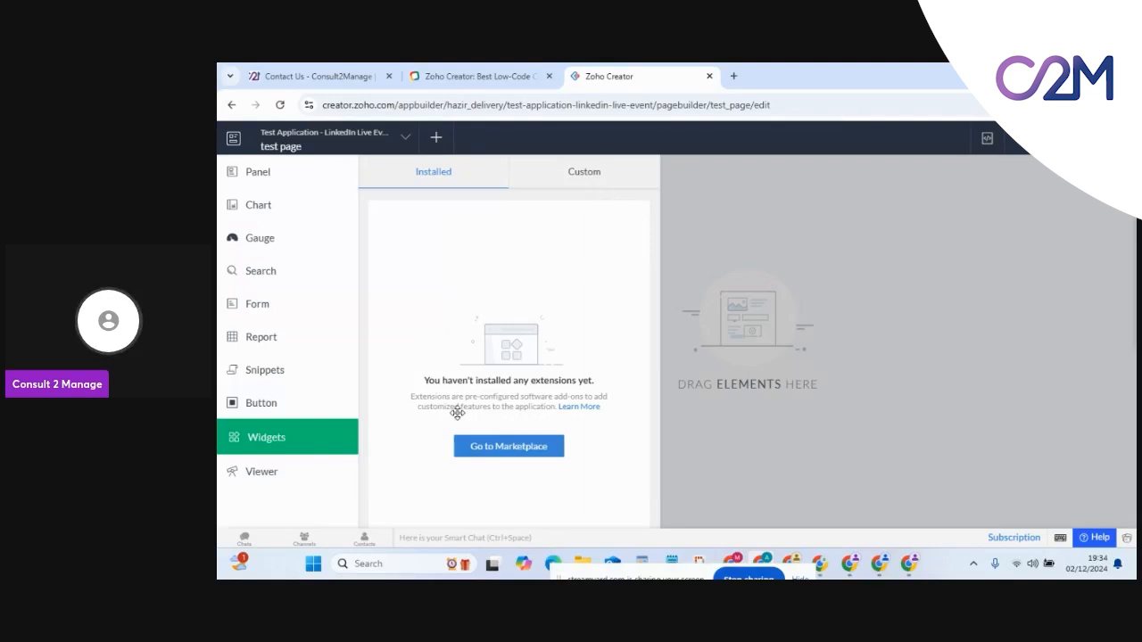
pyautogui.click(272, 474)
pyautogui.click(272, 474)
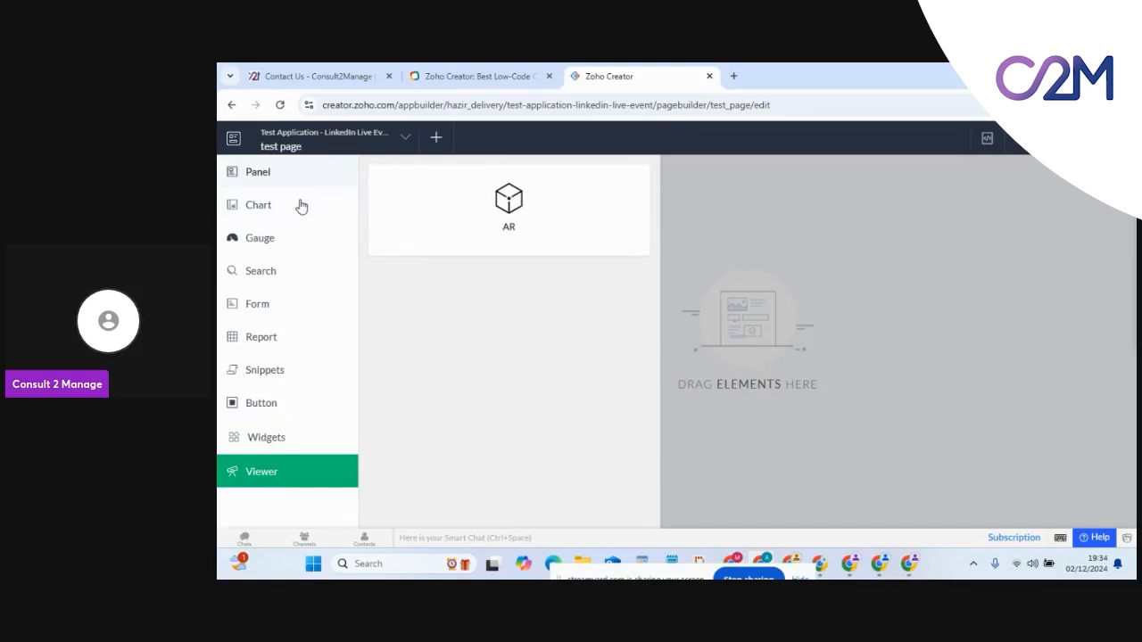
pyautogui.click(260, 337)
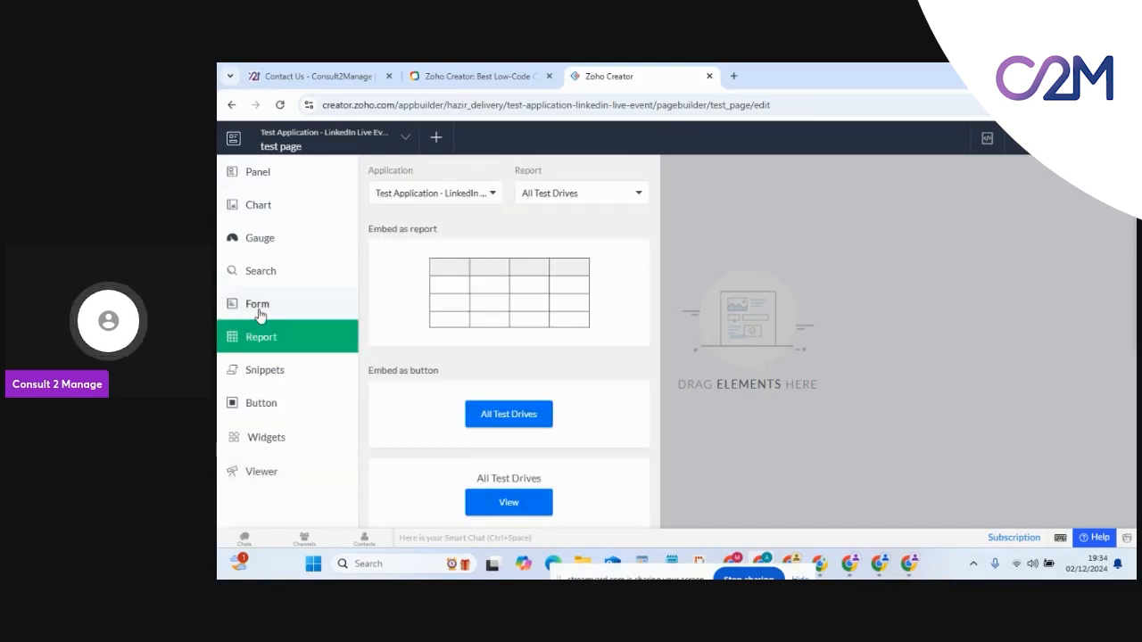
pyautogui.click(258, 307)
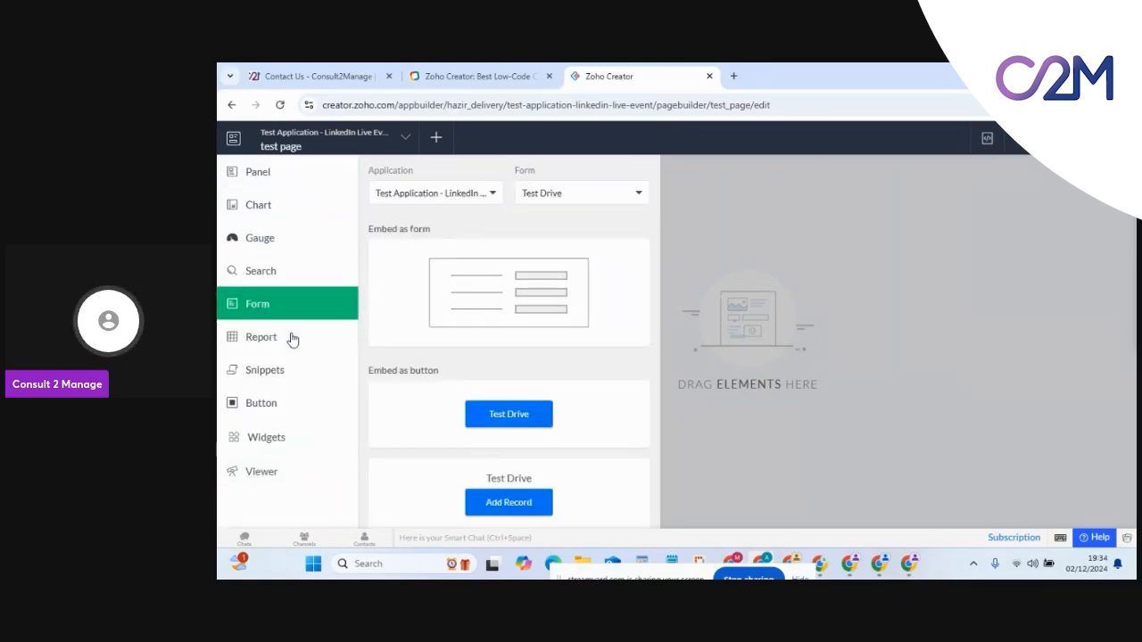
# Step: Embed the All Test Drives report on the test page without changing its configuration, and finish editing the page
pyautogui.click(293, 339)
pyautogui.moveTo(452, 298); pyautogui.dragTo(714, 314)
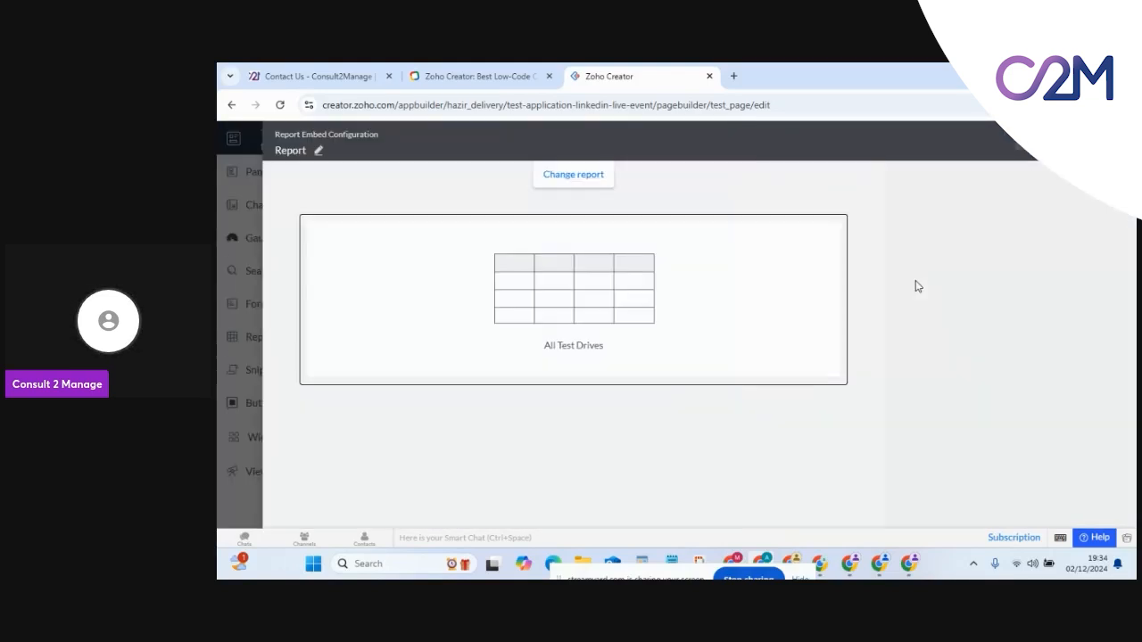
pyautogui.click(580, 172)
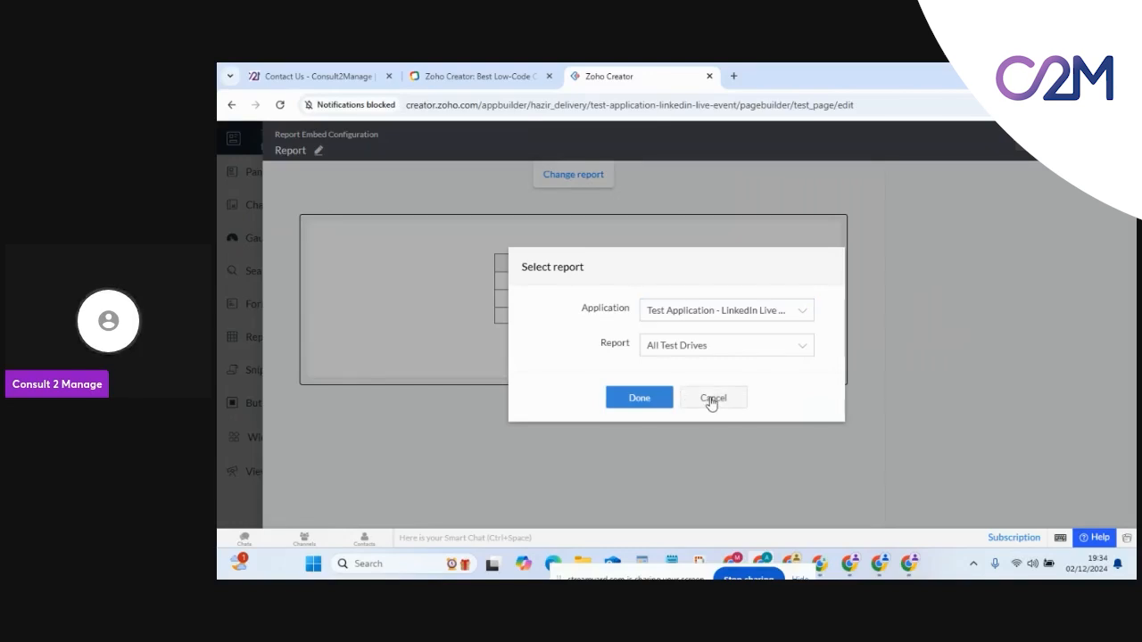
pyautogui.click(711, 401)
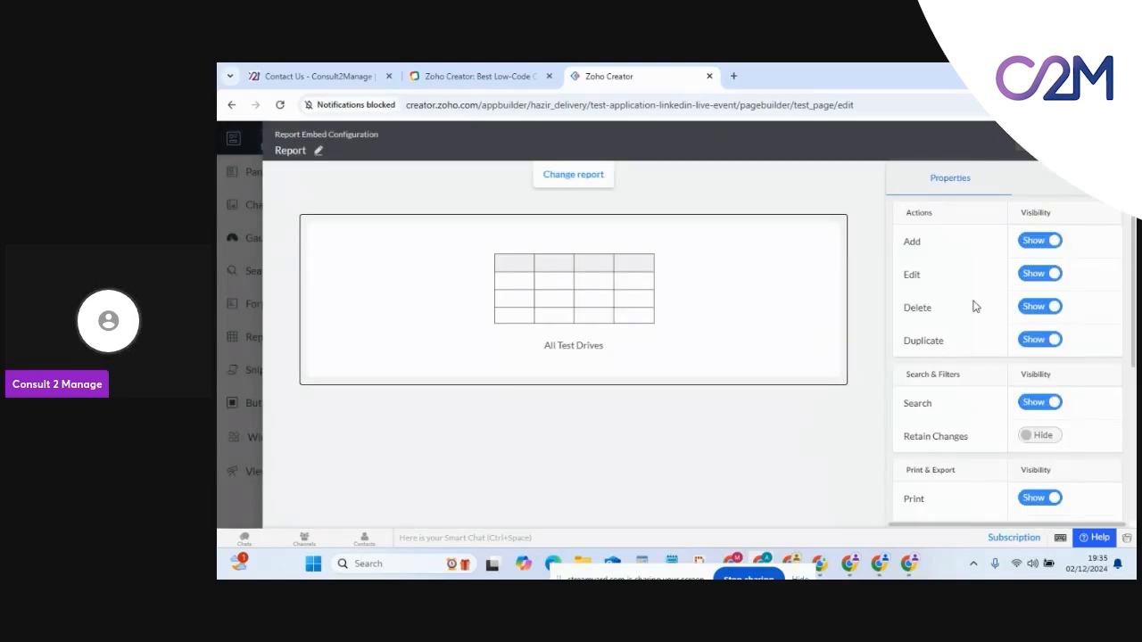
pyautogui.click(1073, 178)
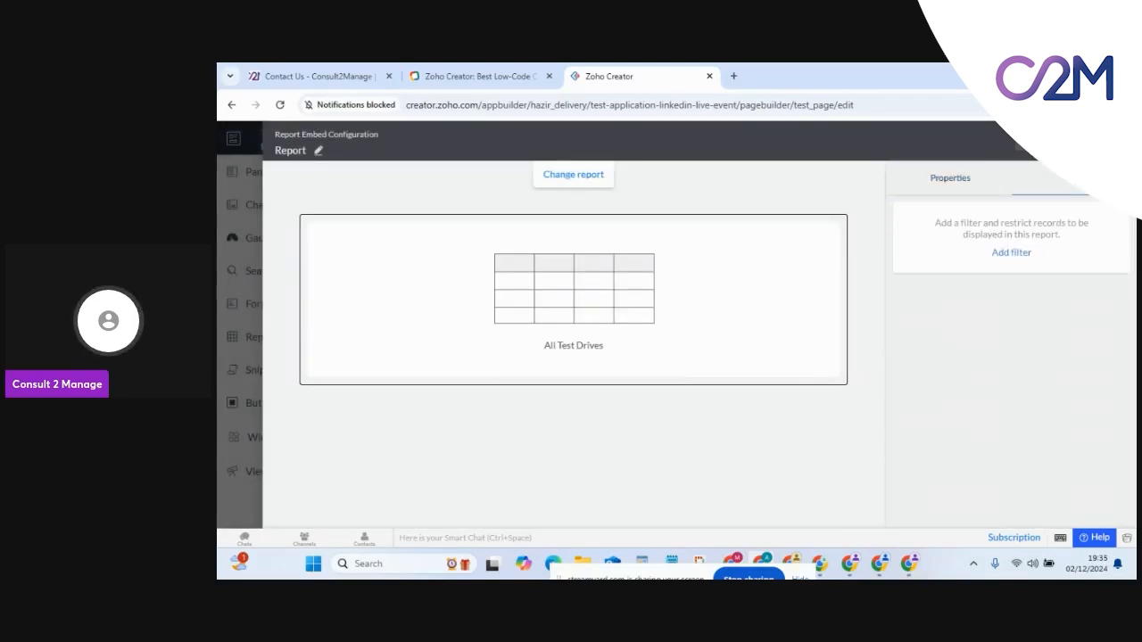
pyautogui.click(1095, 144)
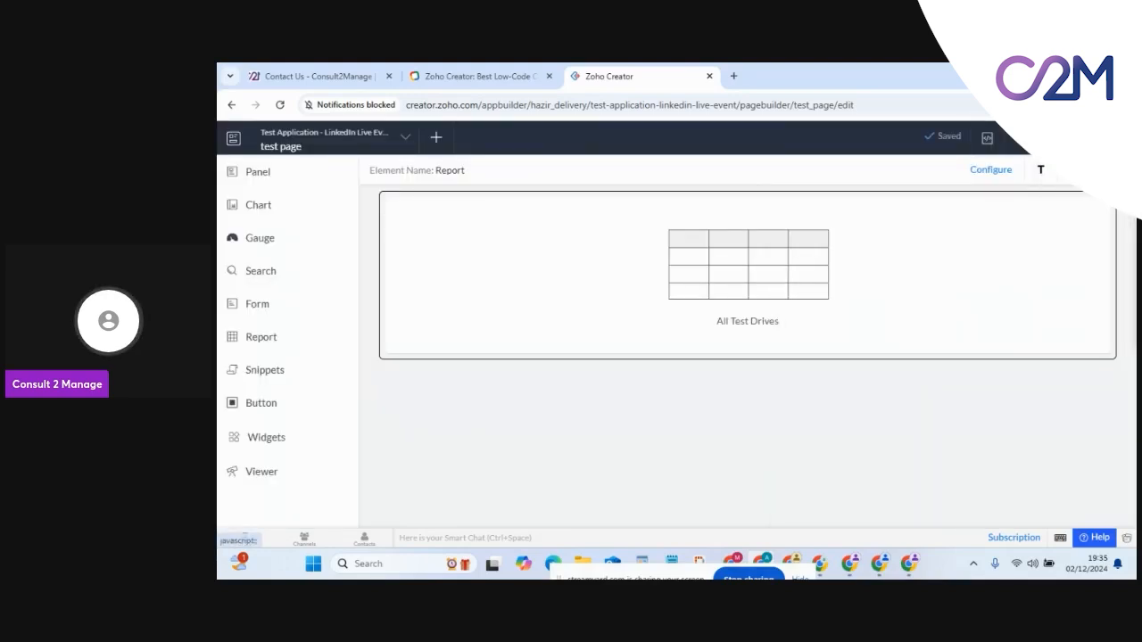
pyautogui.click(1096, 140)
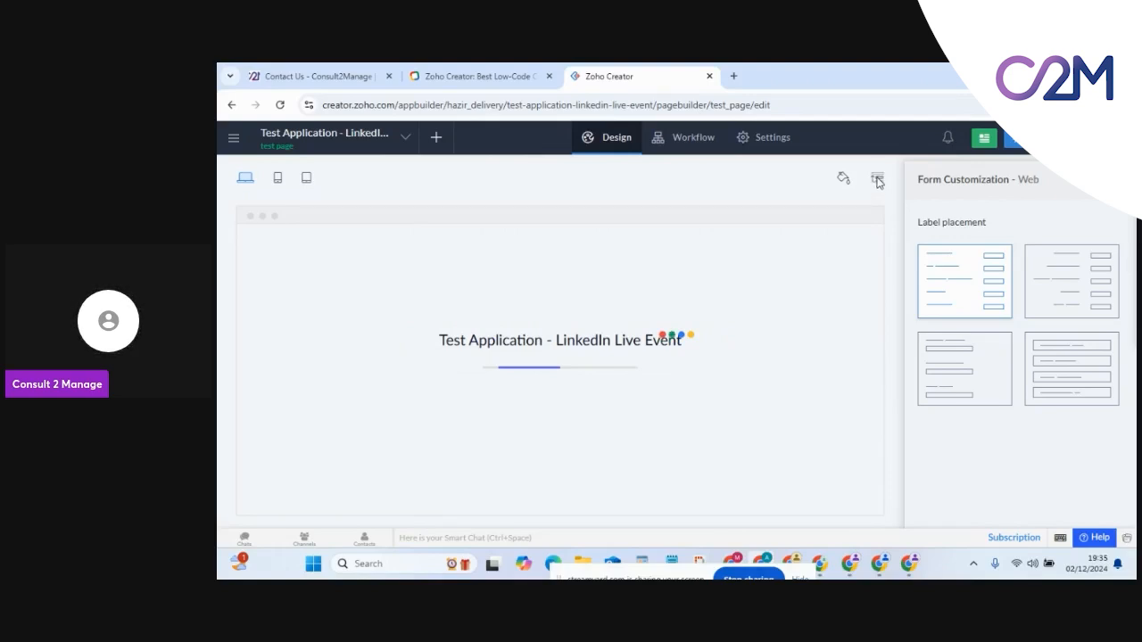
# Step: Rearrange the web navigation so the test page section comes before Test Drives
pyautogui.click(877, 181)
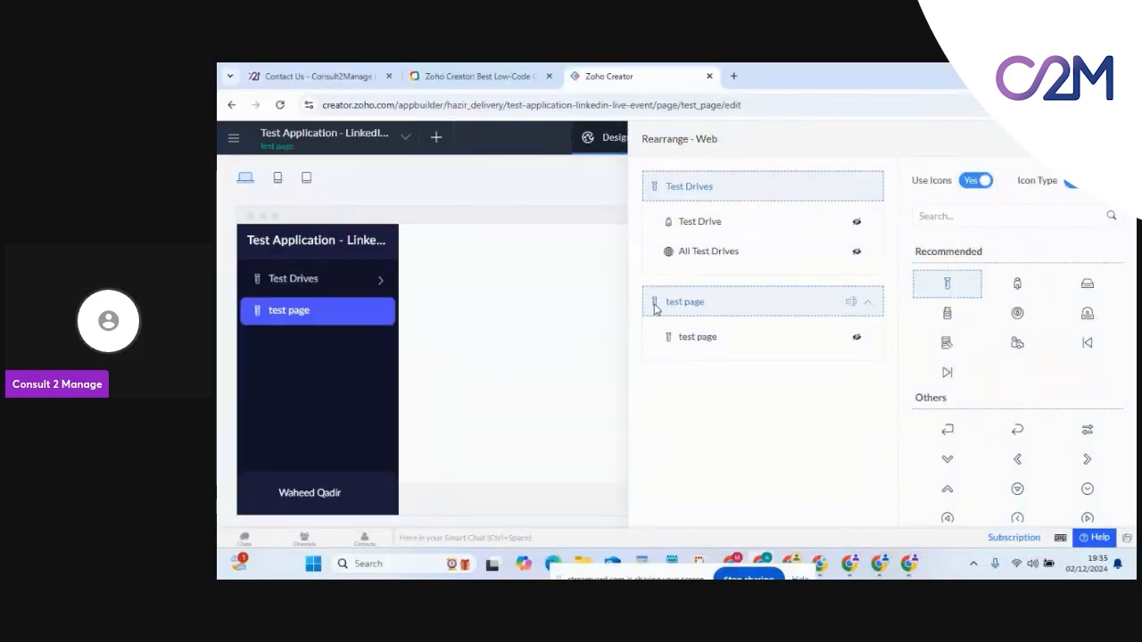
pyautogui.moveTo(655, 306); pyautogui.dragTo(656, 175)
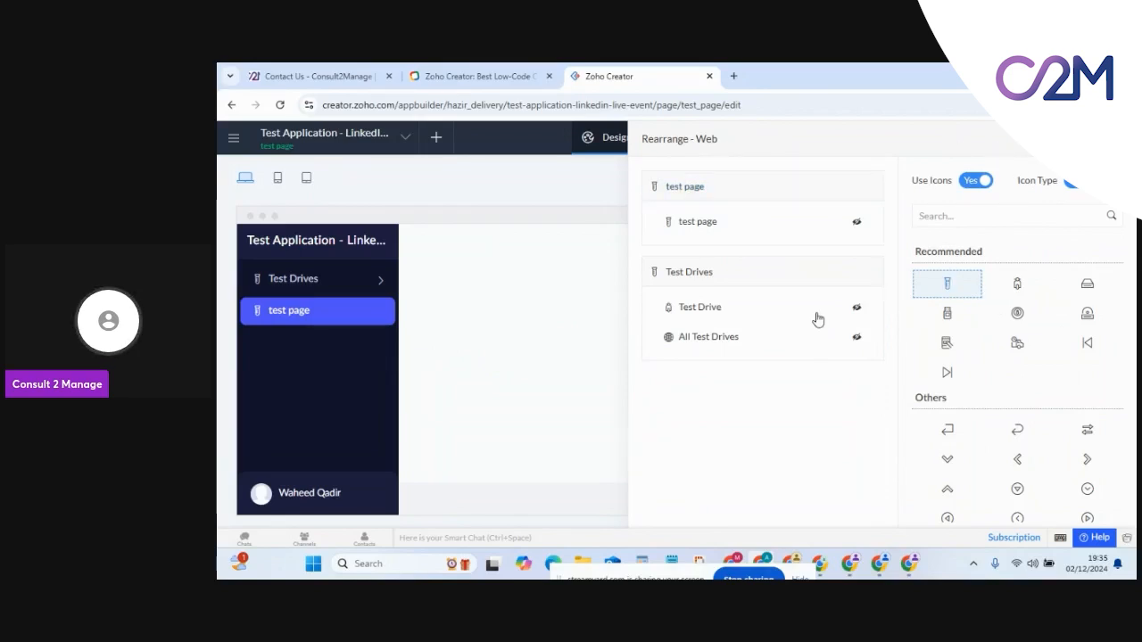
pyautogui.click(815, 312)
pyautogui.click(858, 223)
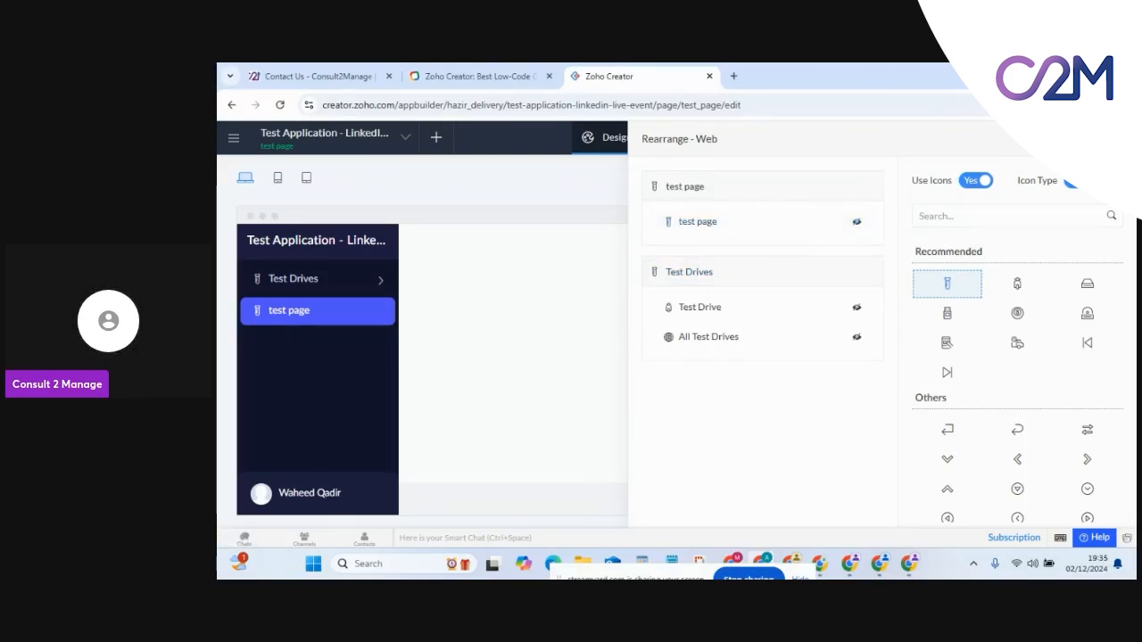
pyautogui.click(1117, 139)
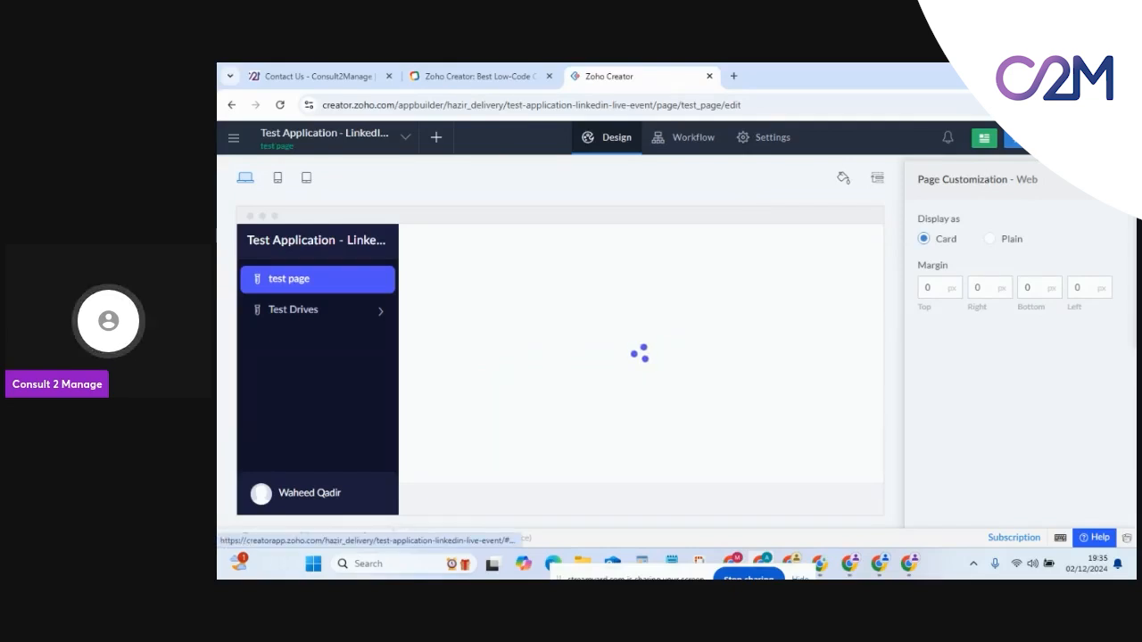
# Step: Examine the application's settings for permissions, personalization and developer tools
pyautogui.click(771, 139)
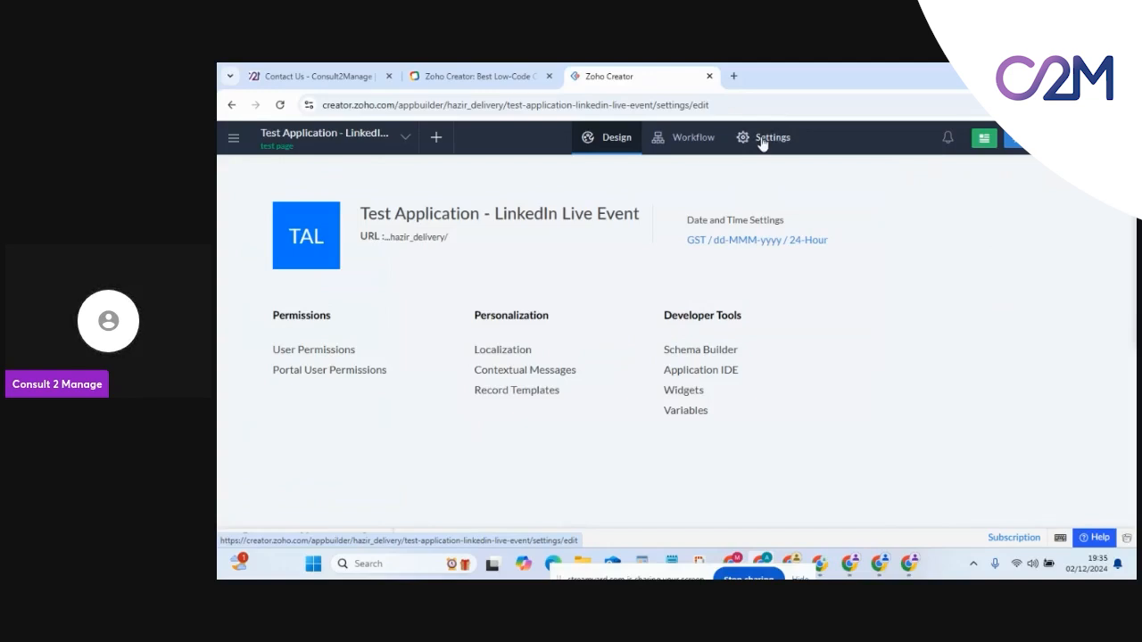
pyautogui.click(759, 143)
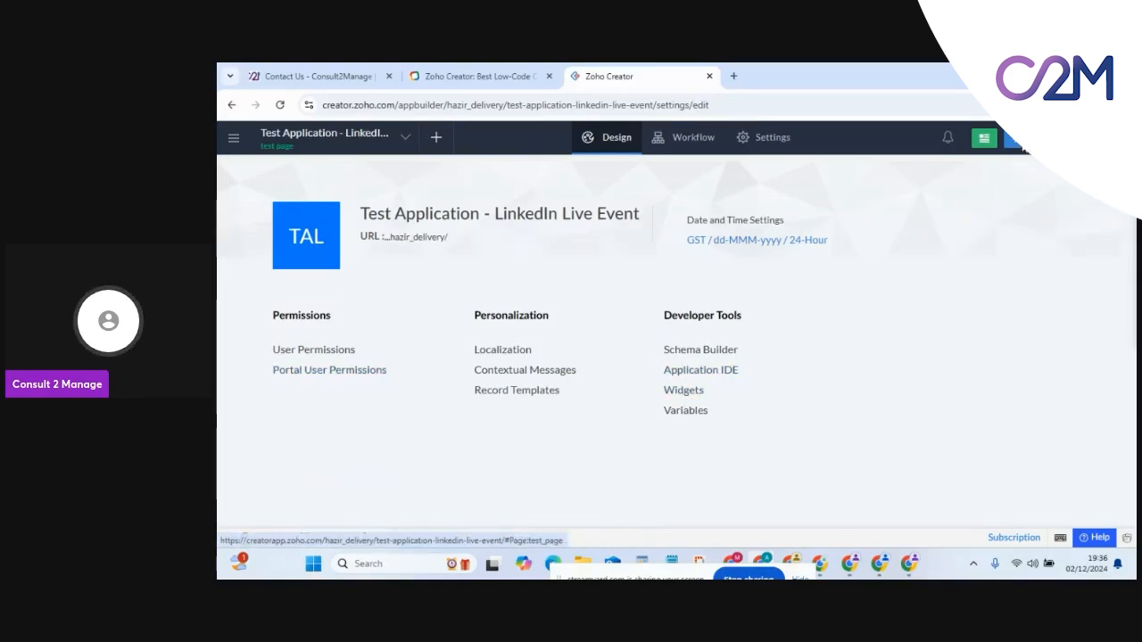
# Step: Open the live application and submit a Test Drive record with event date 04-Dec-2024 19:37:33 and Single Line "This is Test"
pyautogui.click(1022, 145)
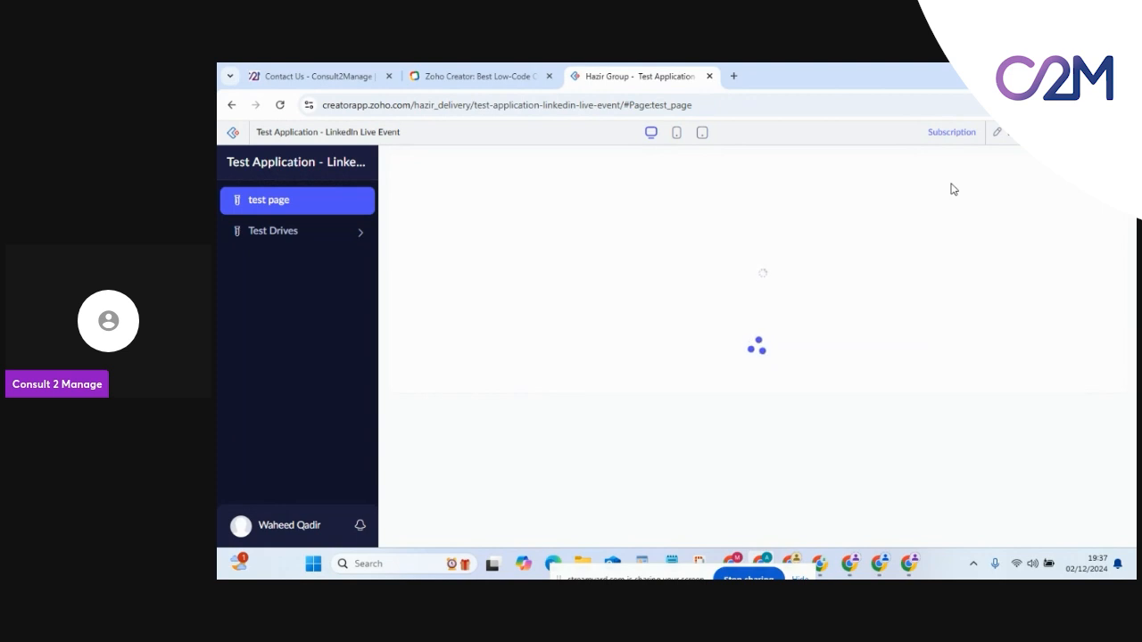
pyautogui.click(322, 241)
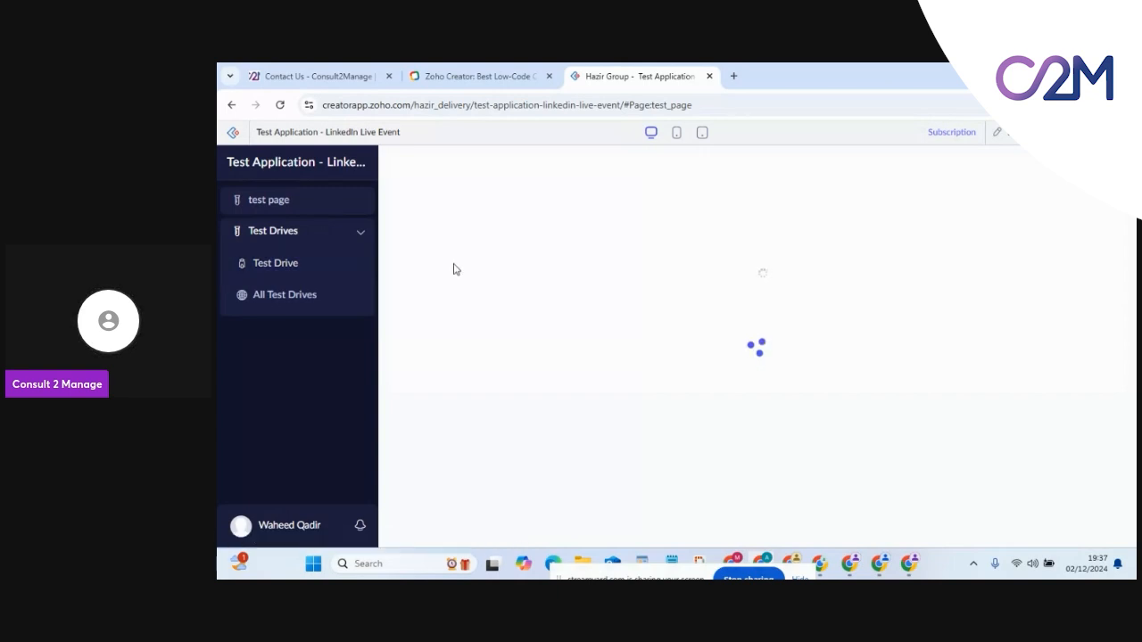
pyautogui.click(277, 262)
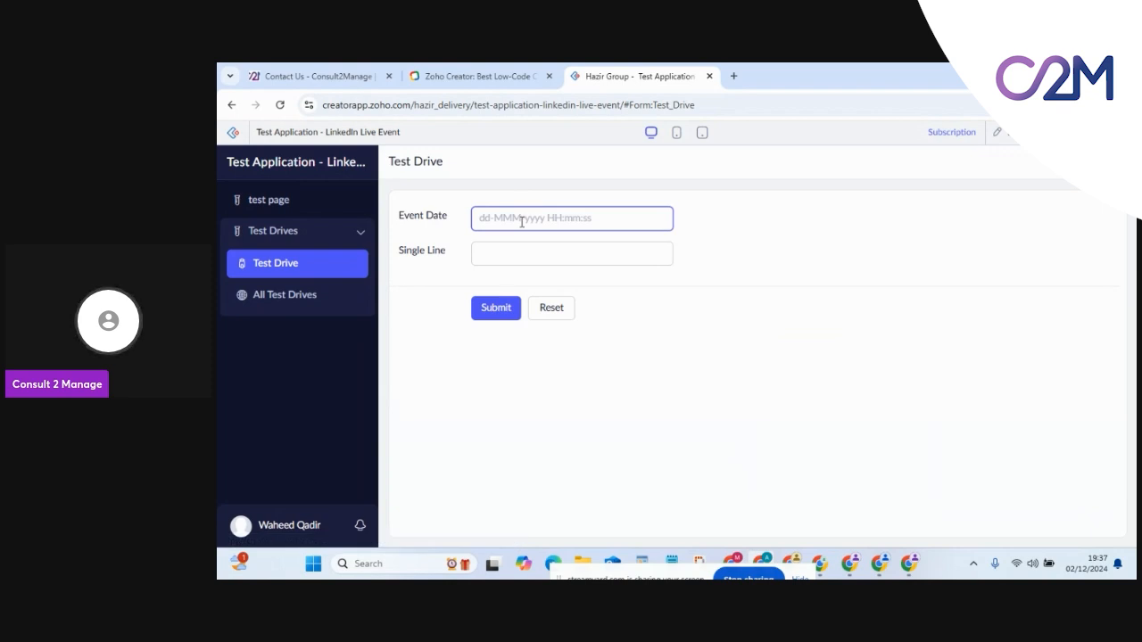
pyautogui.click(524, 220)
pyautogui.click(582, 317)
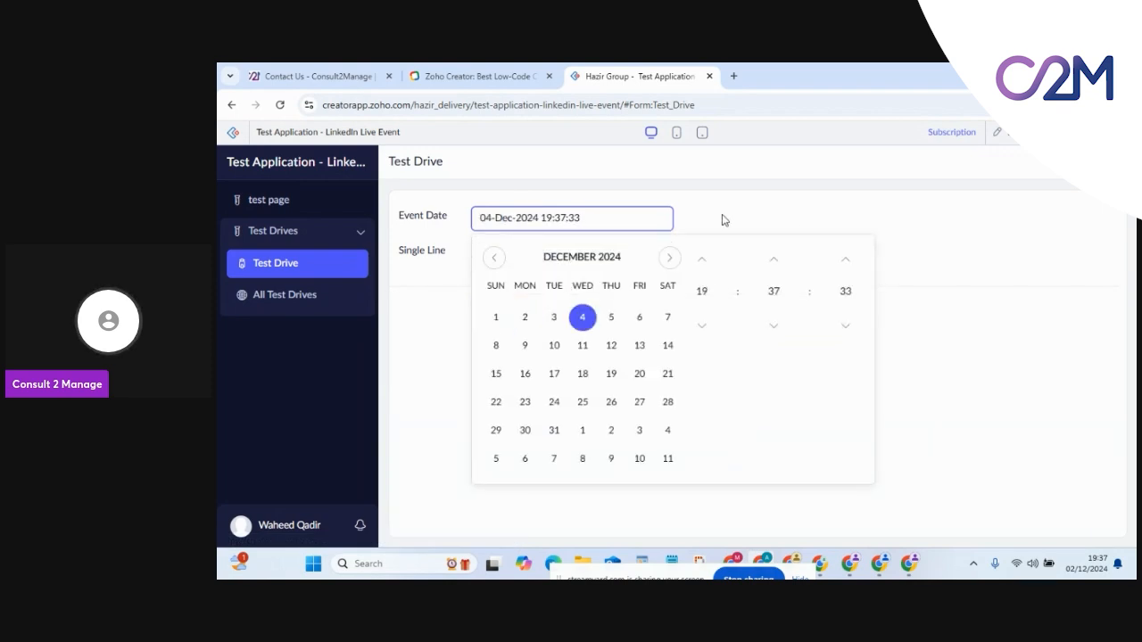
pyautogui.click(721, 220)
pyautogui.click(563, 257)
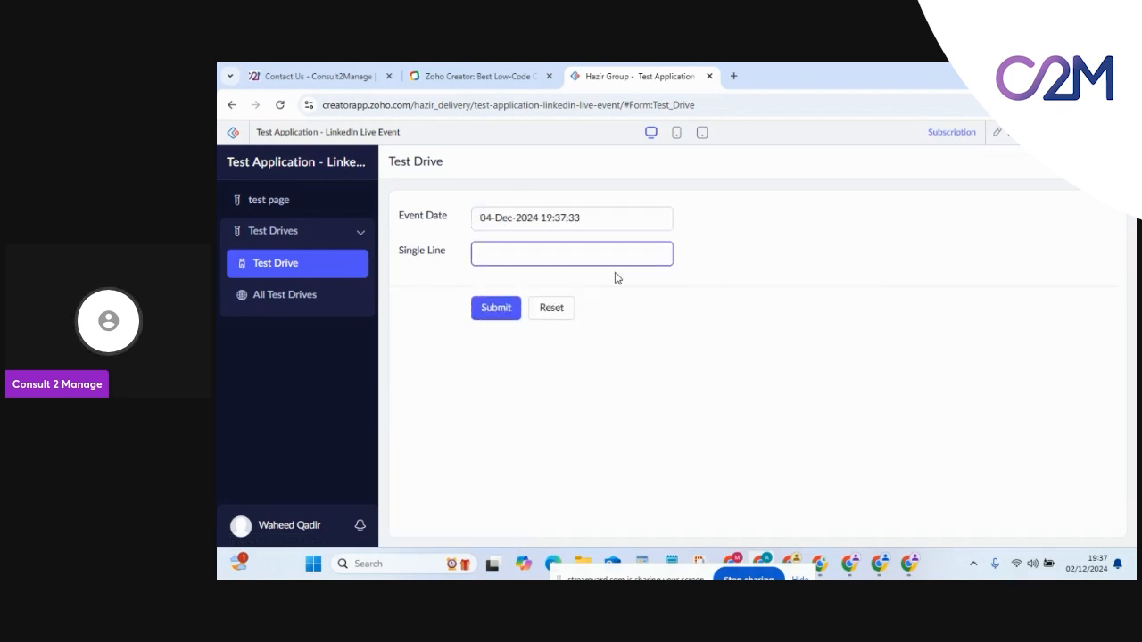
pyautogui.click(494, 314)
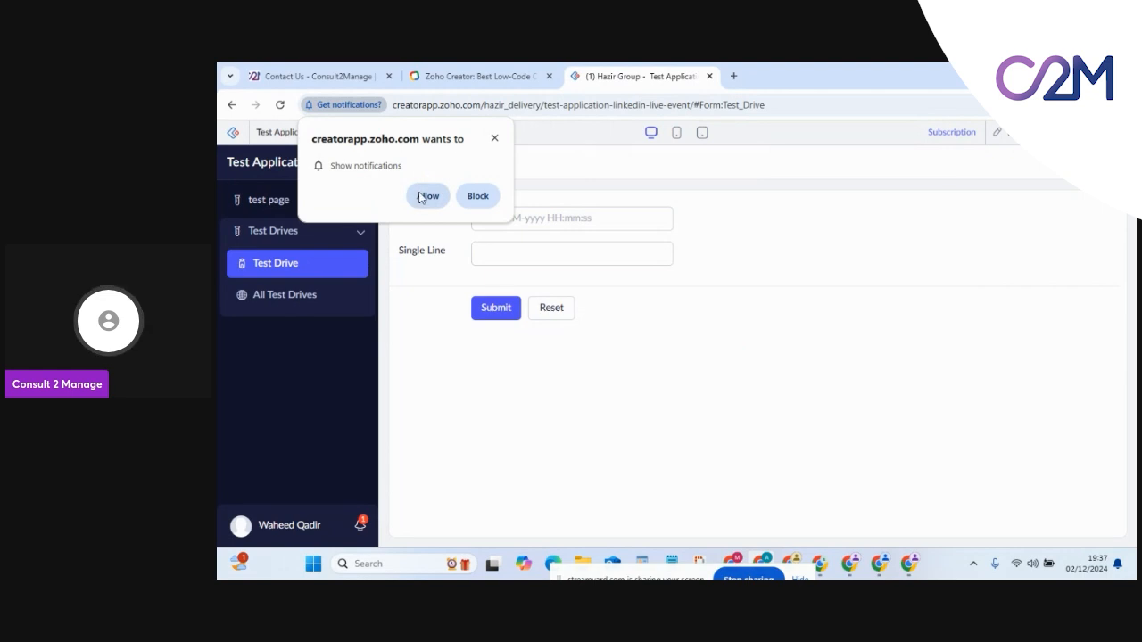
# Step: Allow browser notifications for the application, and read and close its notification list
pyautogui.click(424, 196)
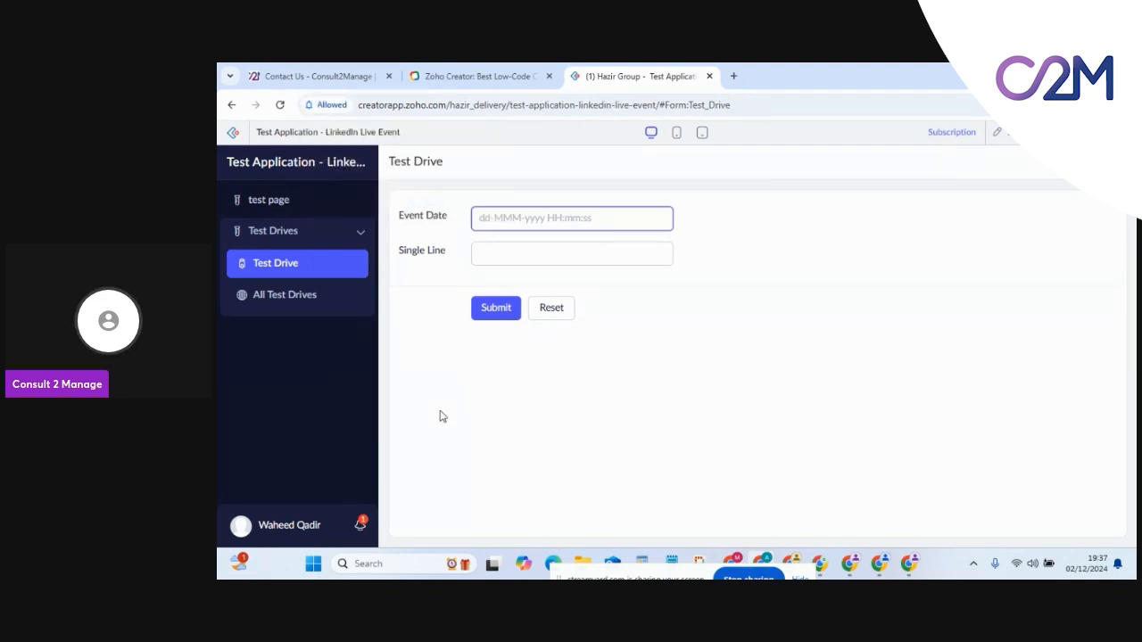
pyautogui.click(361, 525)
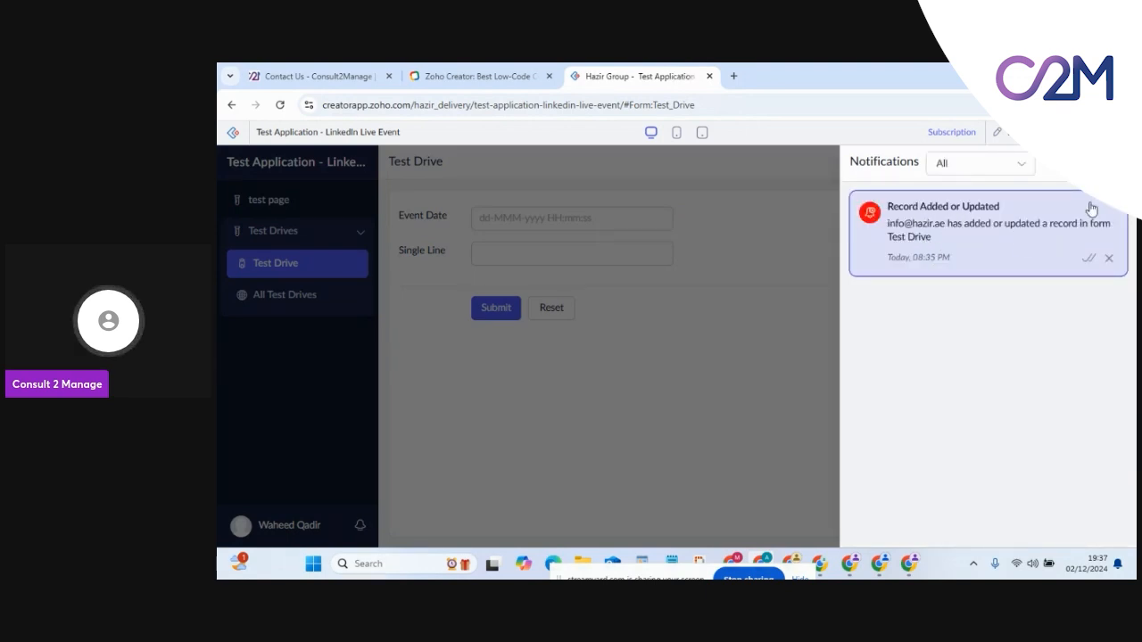
pyautogui.click(1116, 162)
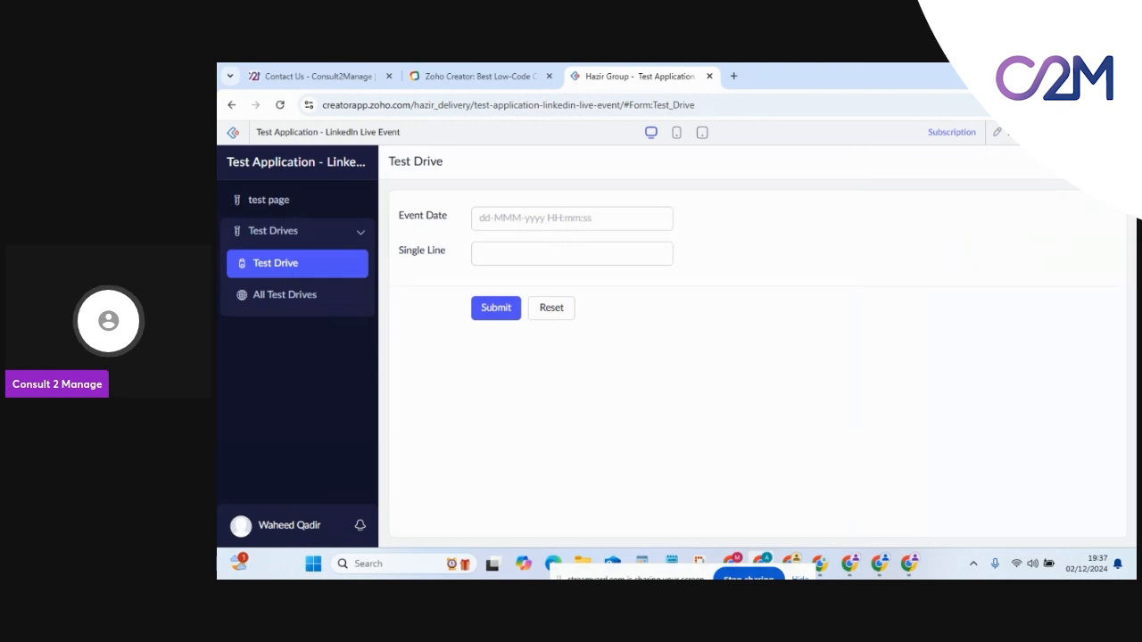
# Step: Check the submitted record in the All Test Drives report and on the test page
pyautogui.click(313, 289)
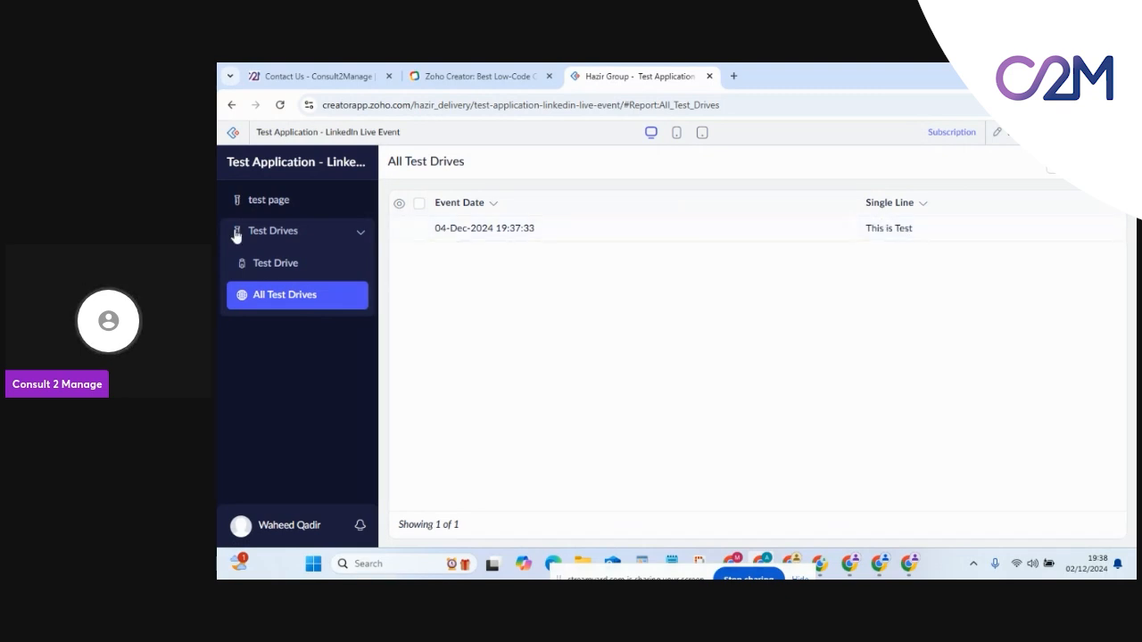
pyautogui.click(258, 207)
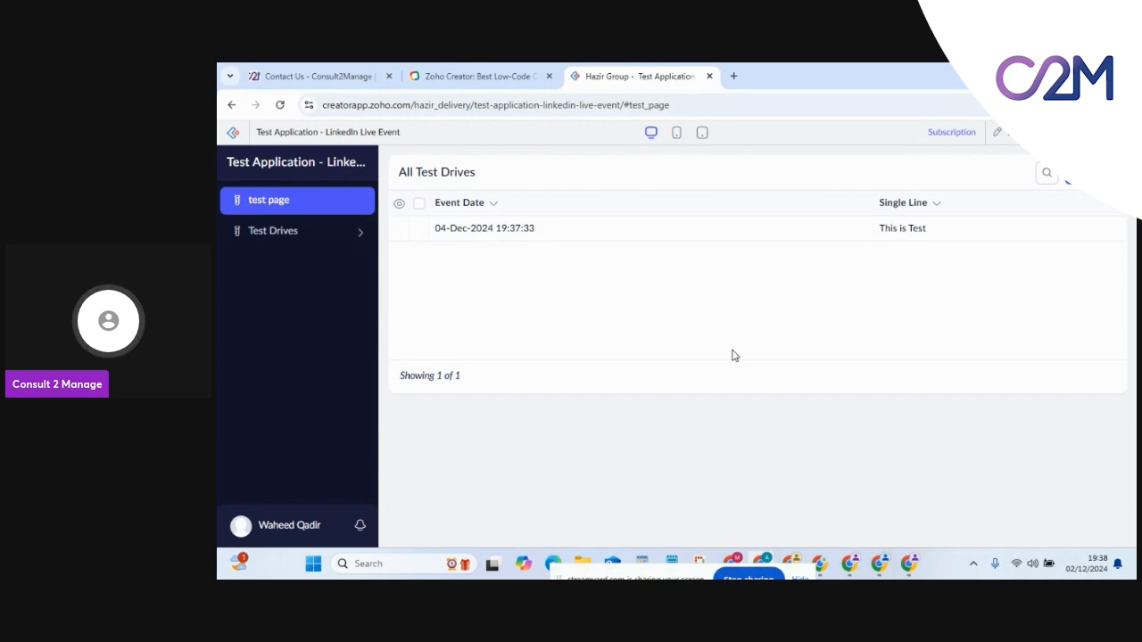
# Step: Preview the application in the phone and tablet layouts, and return to the web view
pyautogui.click(676, 133)
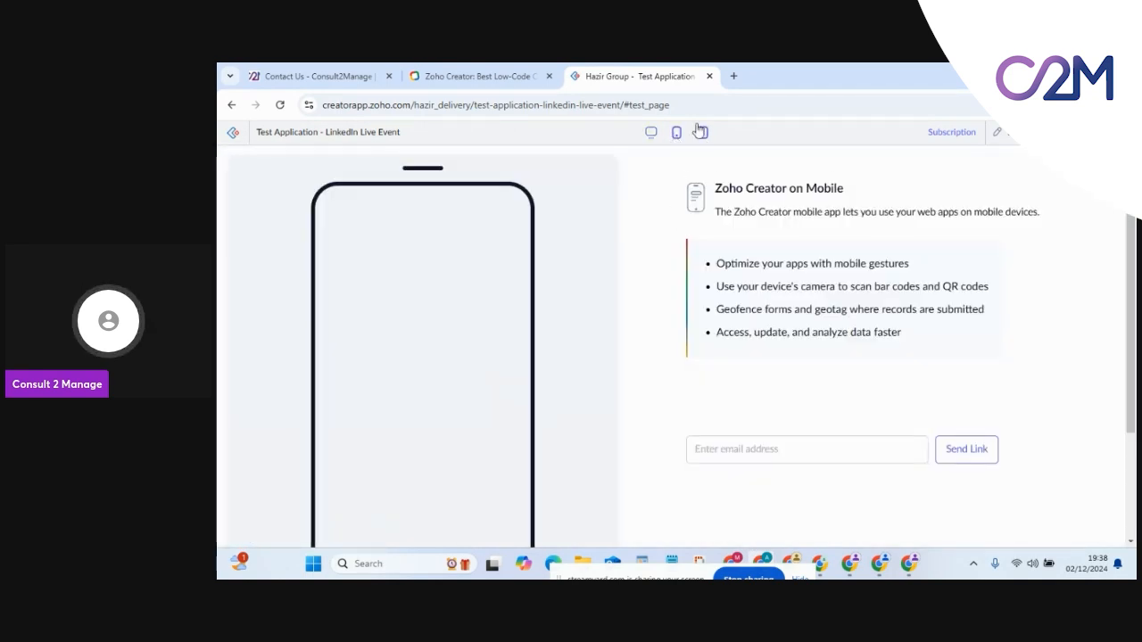
pyautogui.click(702, 133)
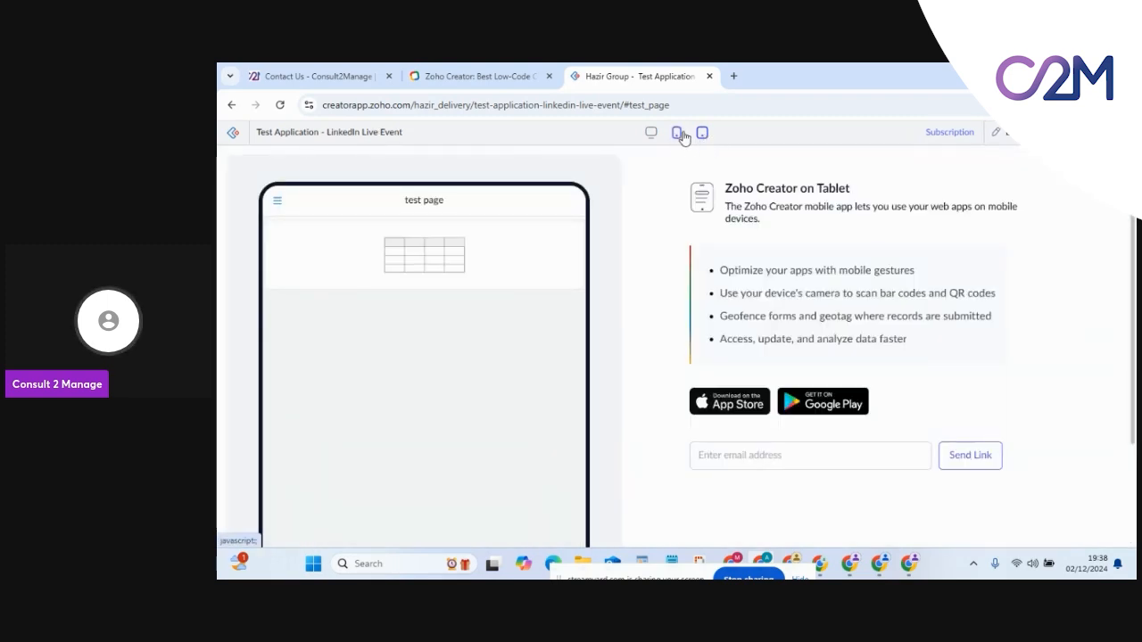
pyautogui.click(678, 134)
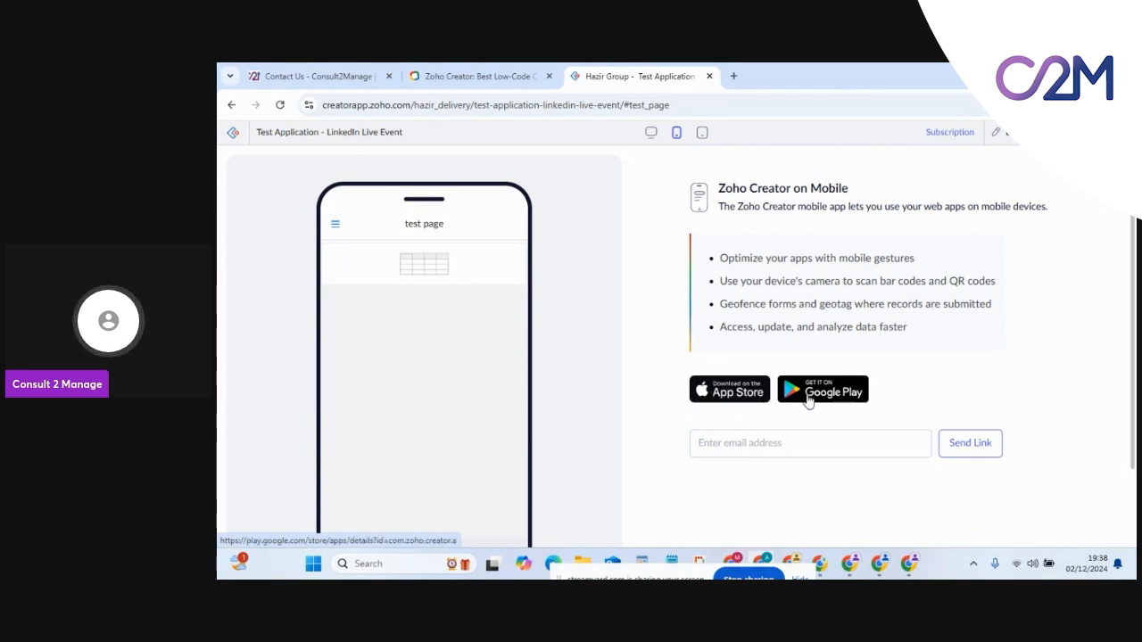
pyautogui.click(778, 444)
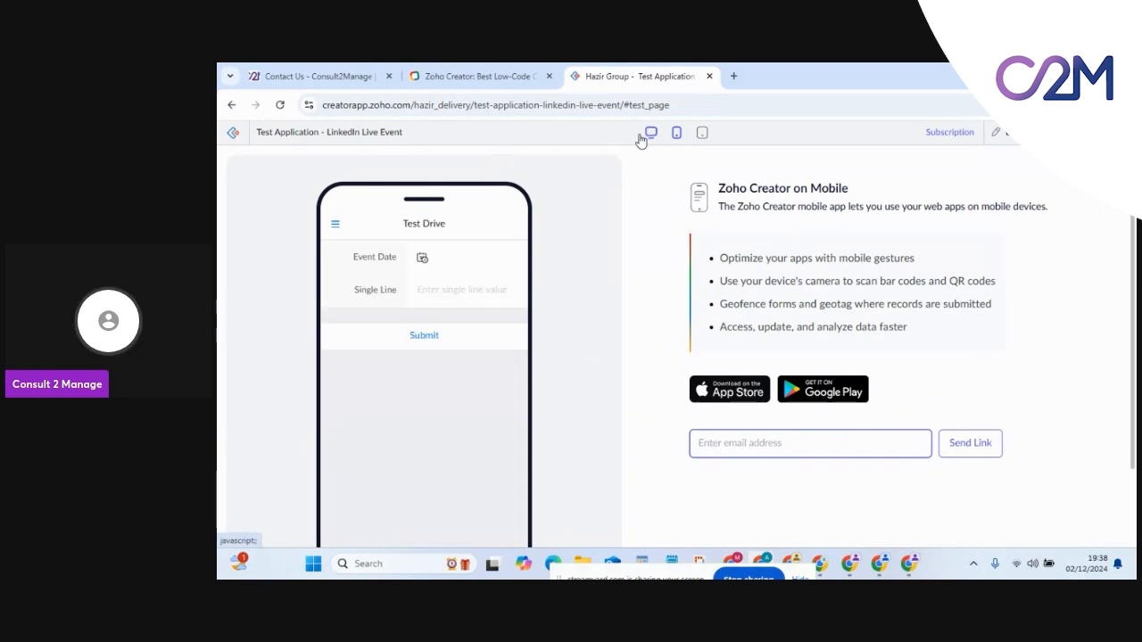
pyautogui.click(651, 133)
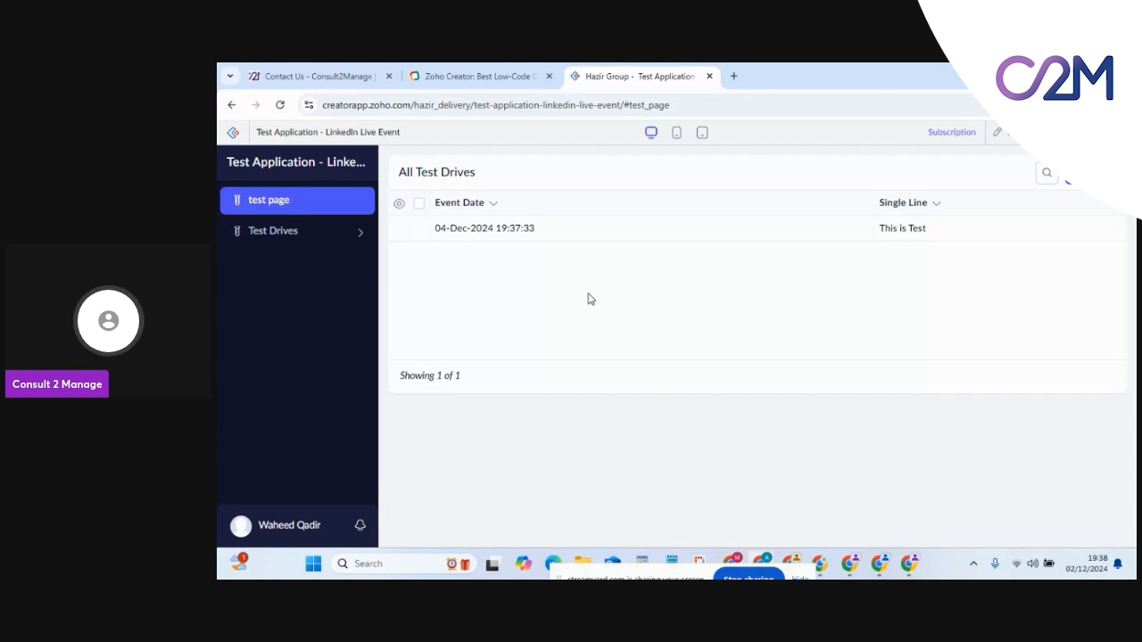
# Step: Switch to the Google Slides presentation and show the "Getting Started with Zoho Creator" slide
pyautogui.moveTo(736, 548)
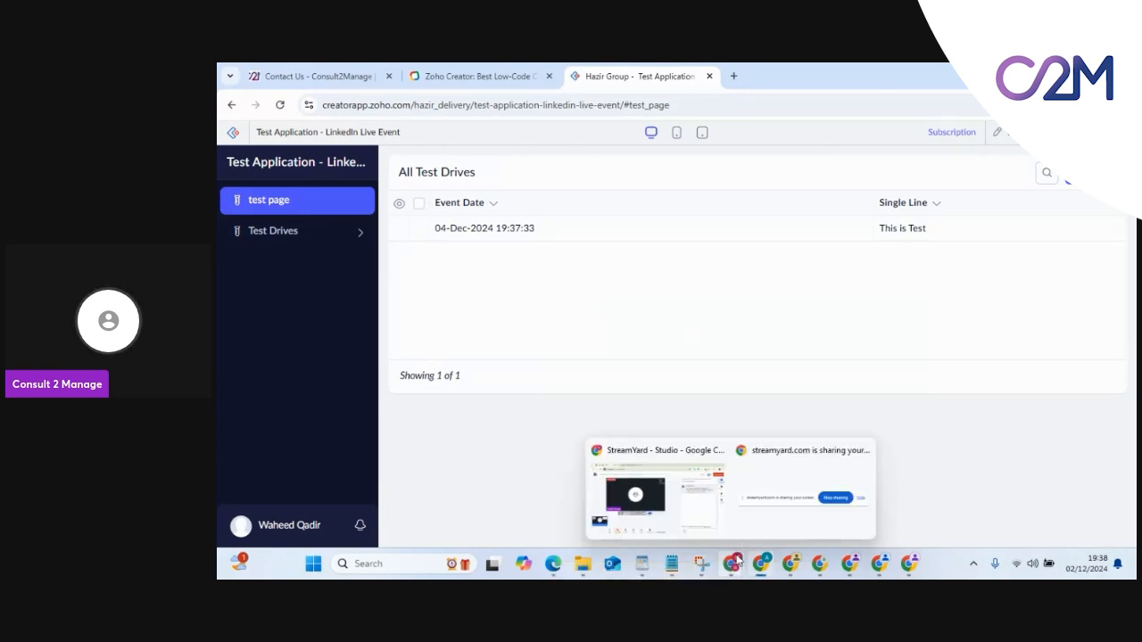
pyautogui.click(690, 508)
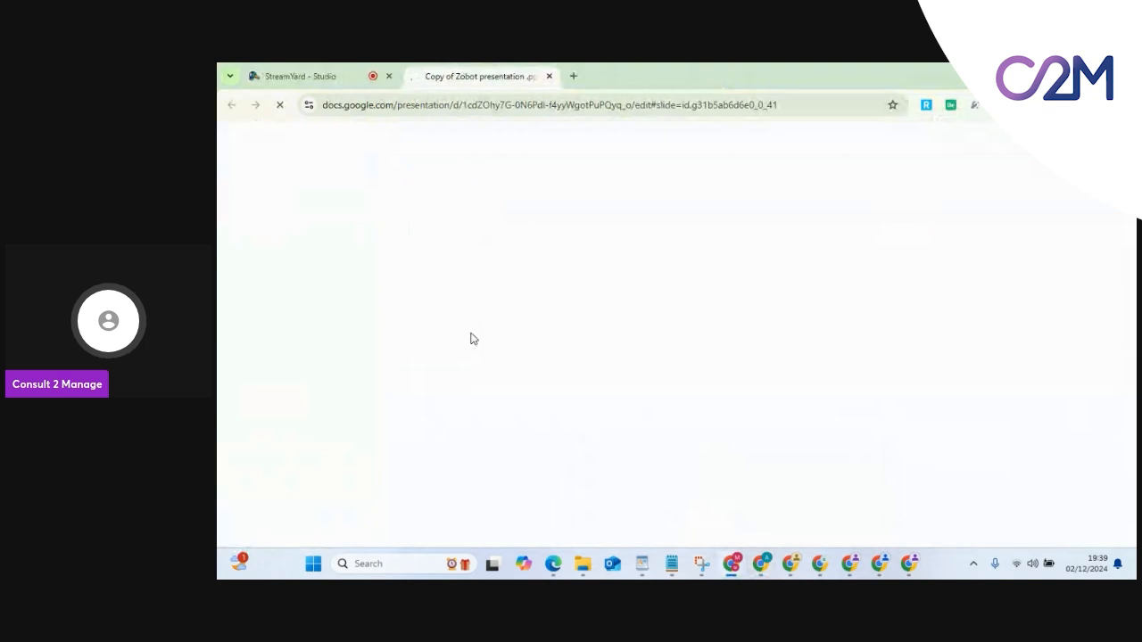
pyautogui.moveTo(753, 575)
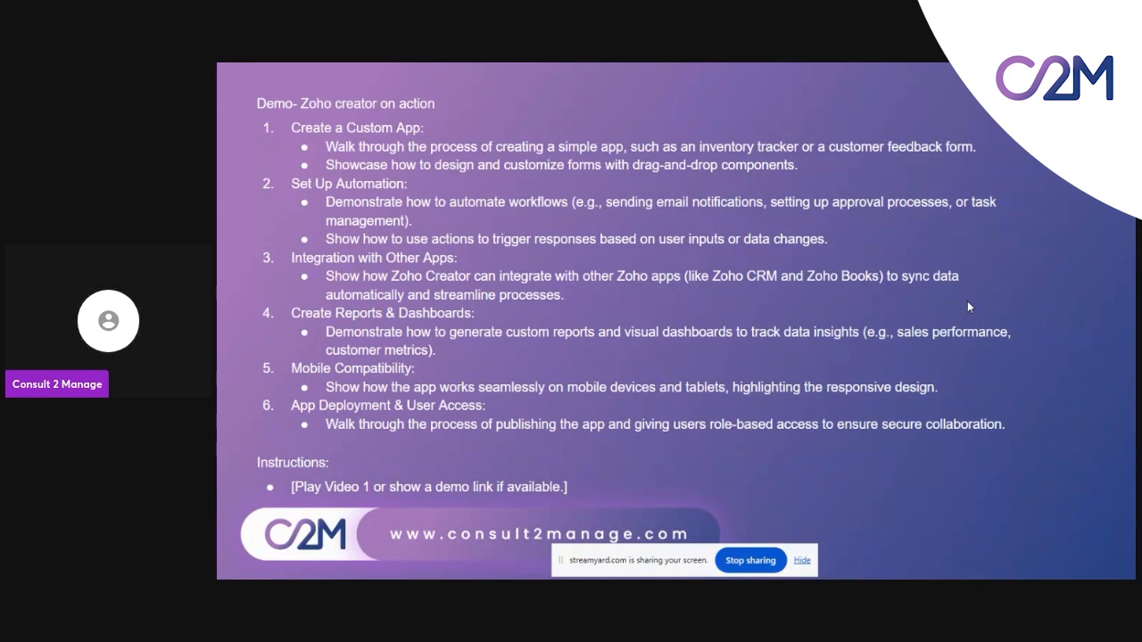
pyautogui.press('Right')
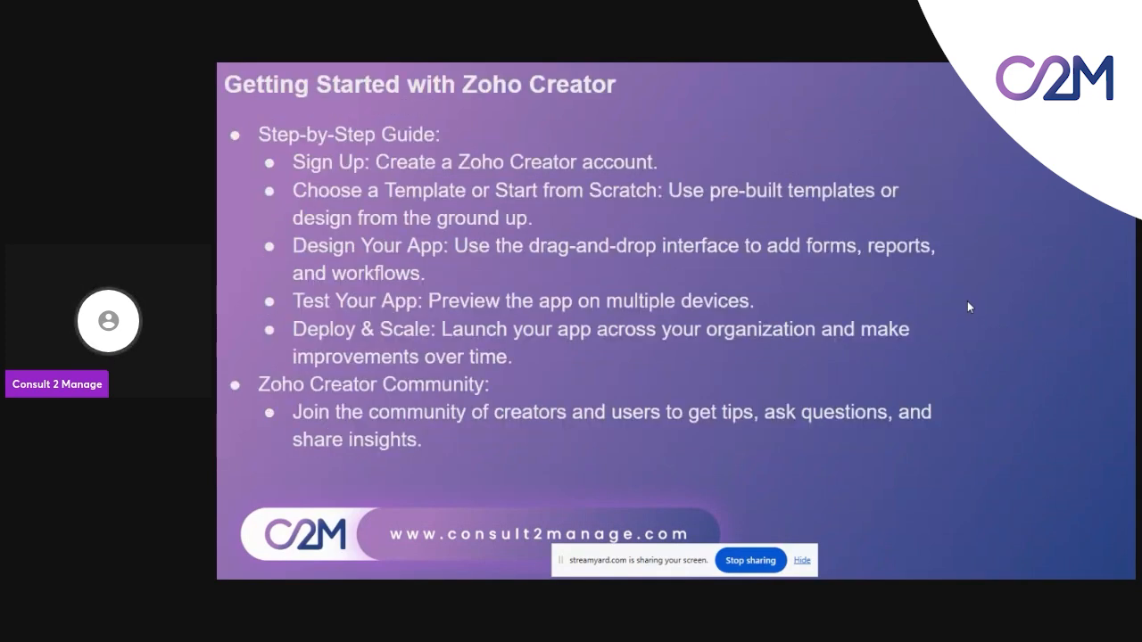